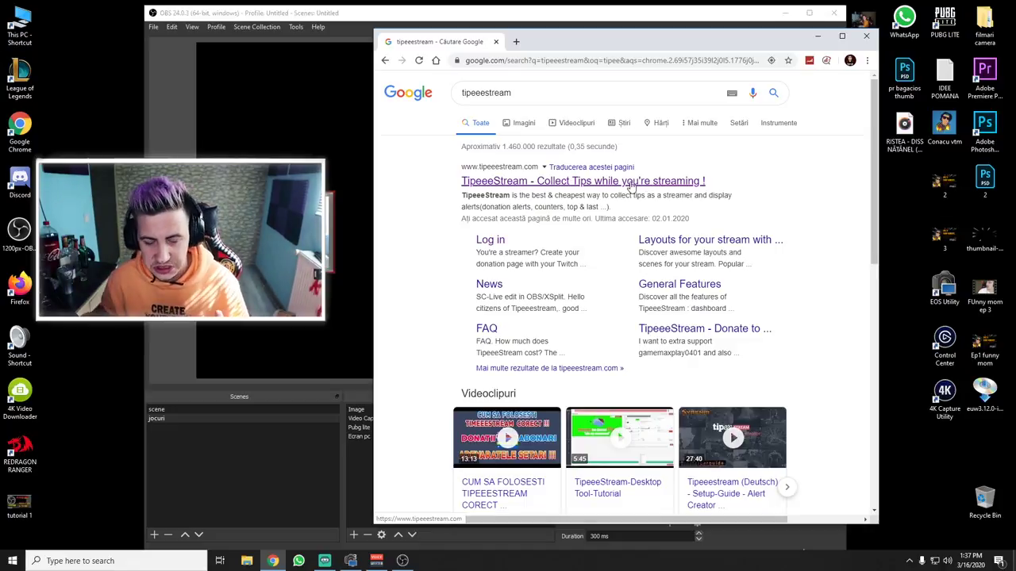
Open the TipeeeStream website from the search results in a maximized browser window and start the login
left_click(631, 185)
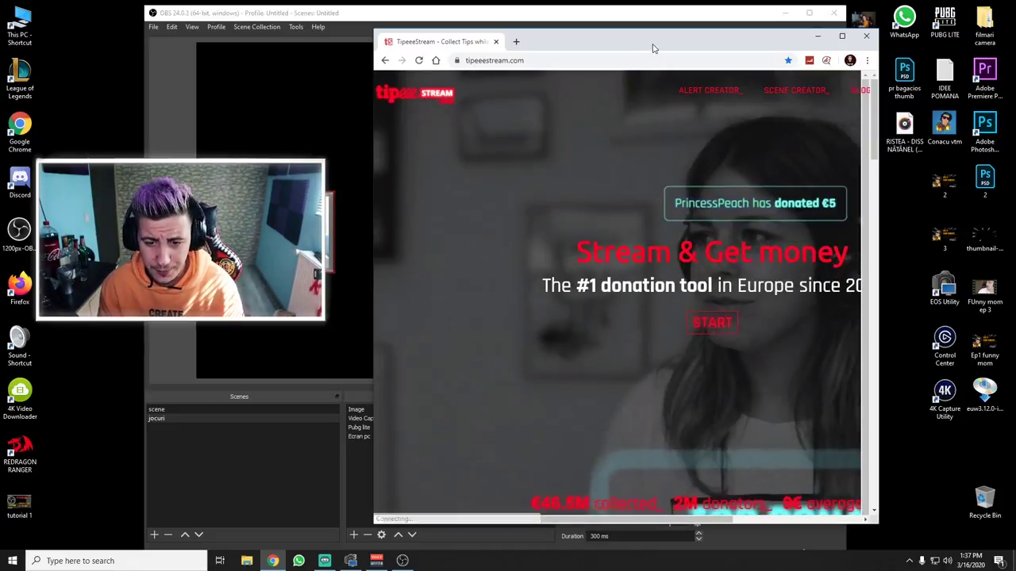
double_click(652, 47)
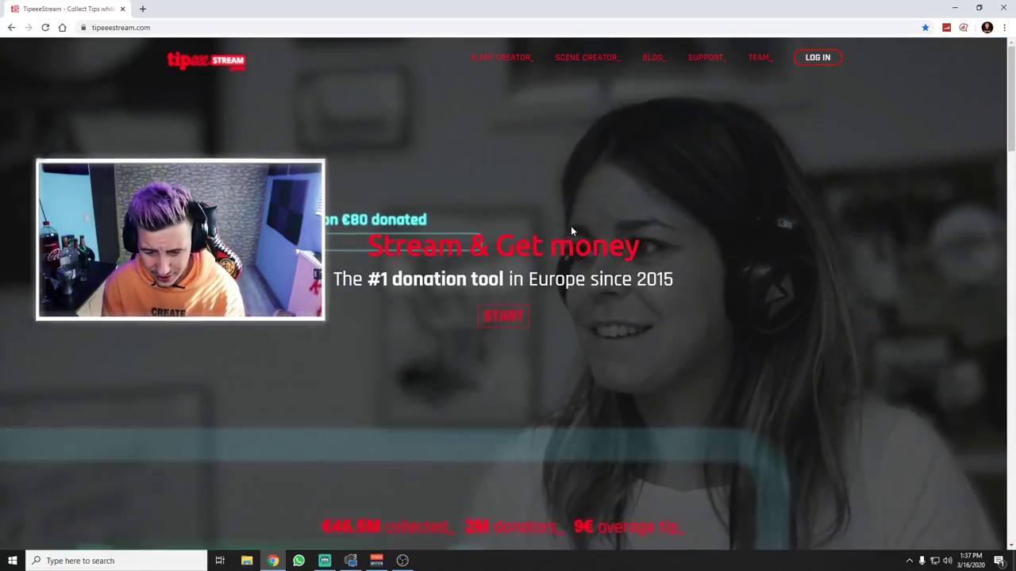
left_click(509, 320)
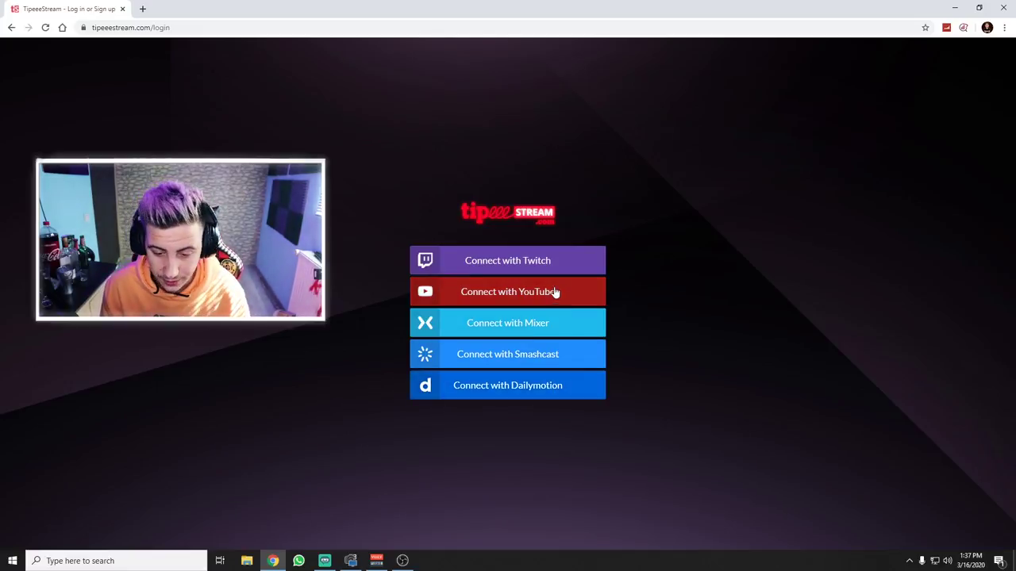
Log in with YouTube using the gaming channel's Google account and allow TipeeeStream to access it
left_click(528, 295)
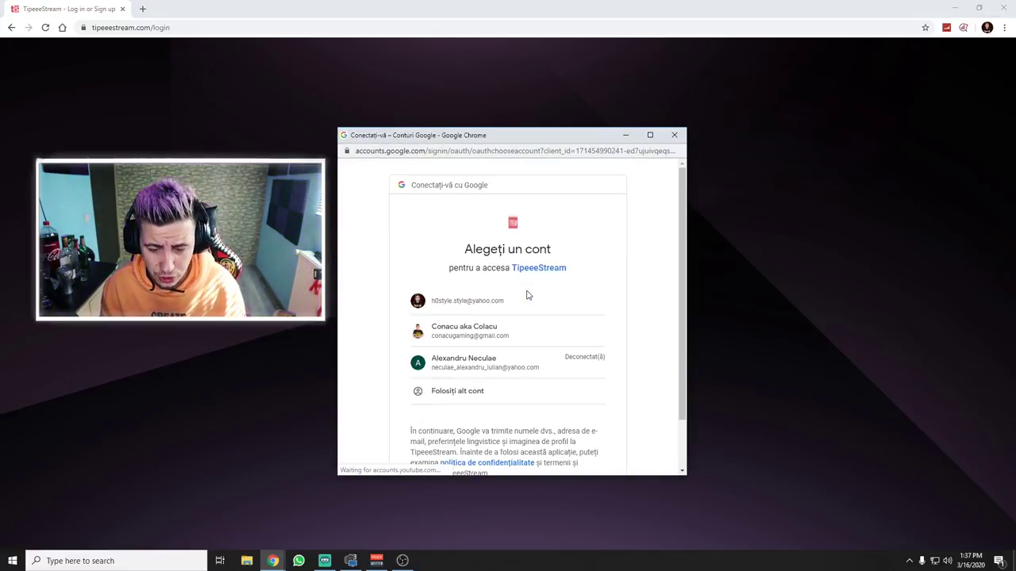
scroll(553, 281, "down", 1)
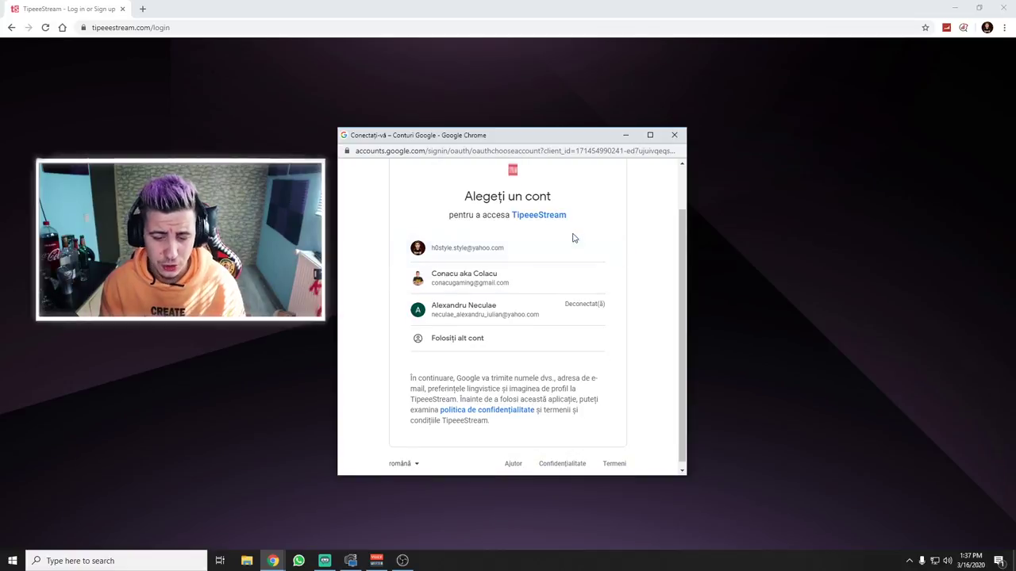
left_click(514, 281)
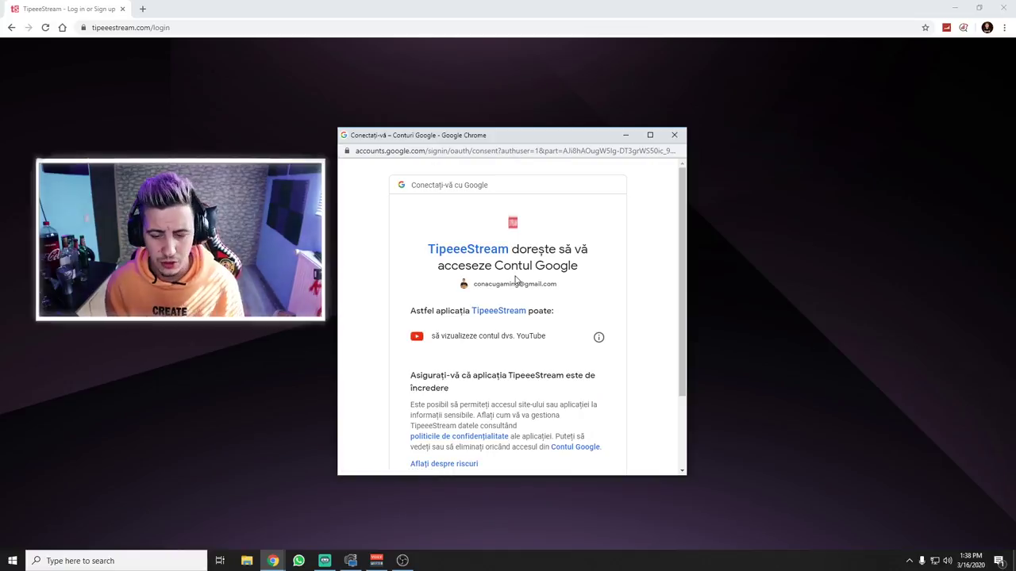
scroll(533, 275, "down", 2)
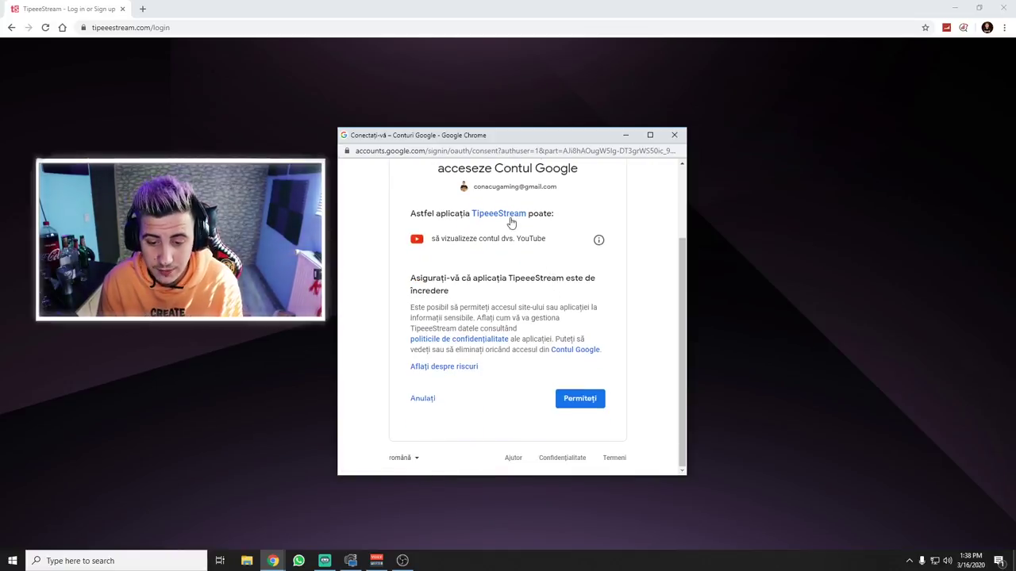
left_click(586, 402)
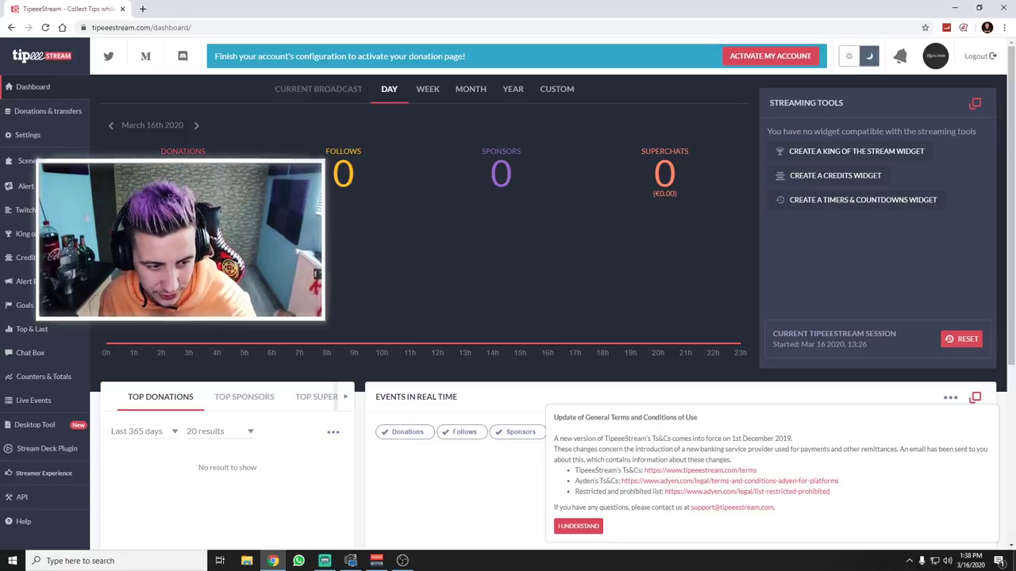
Add a new Alert Box widget from the dashboard
mouse_move(60, 103)
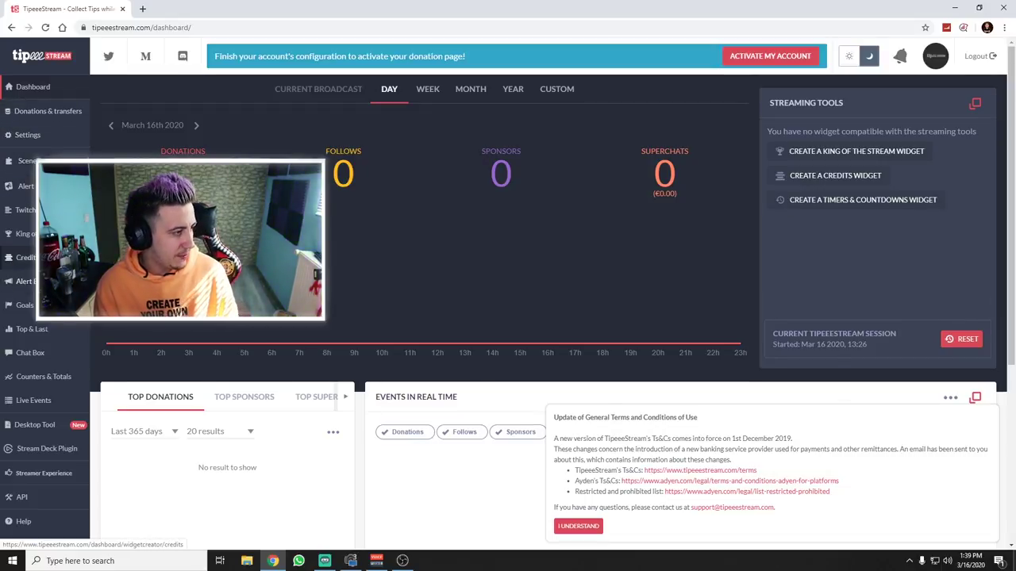
scroll(48, 238, "down", 2)
scroll(58, 128, "up", 2)
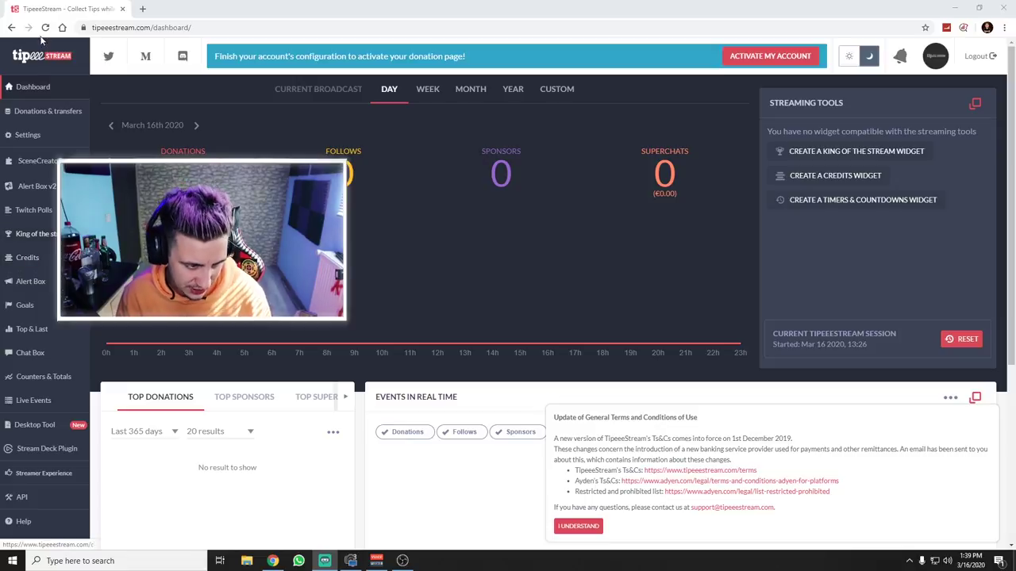
left_click(54, 288)
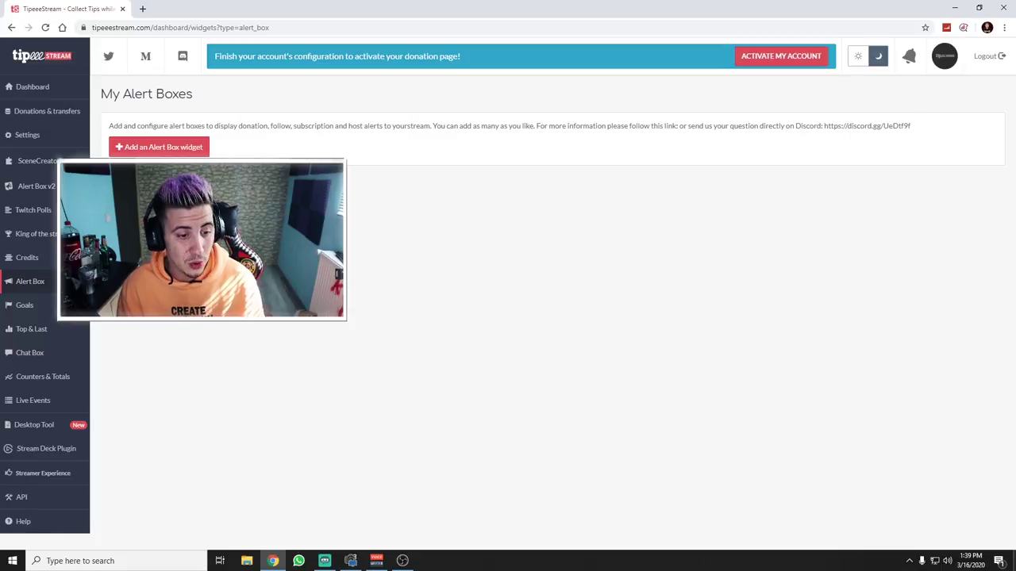
left_click(159, 147)
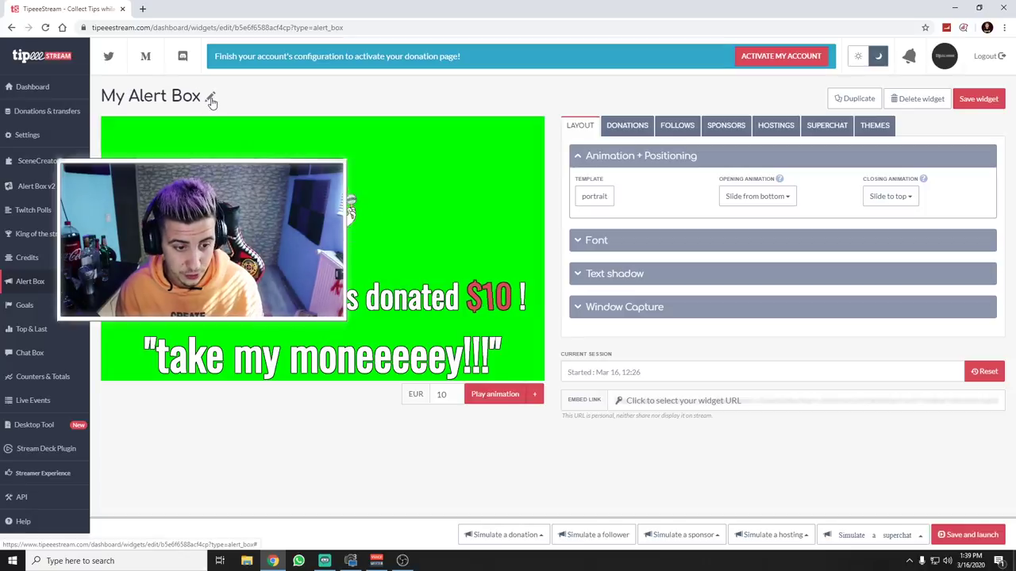
Rename the alert box widget as "Donatii si abonari" and save the widget
left_click(211, 99)
triple_click(203, 99)
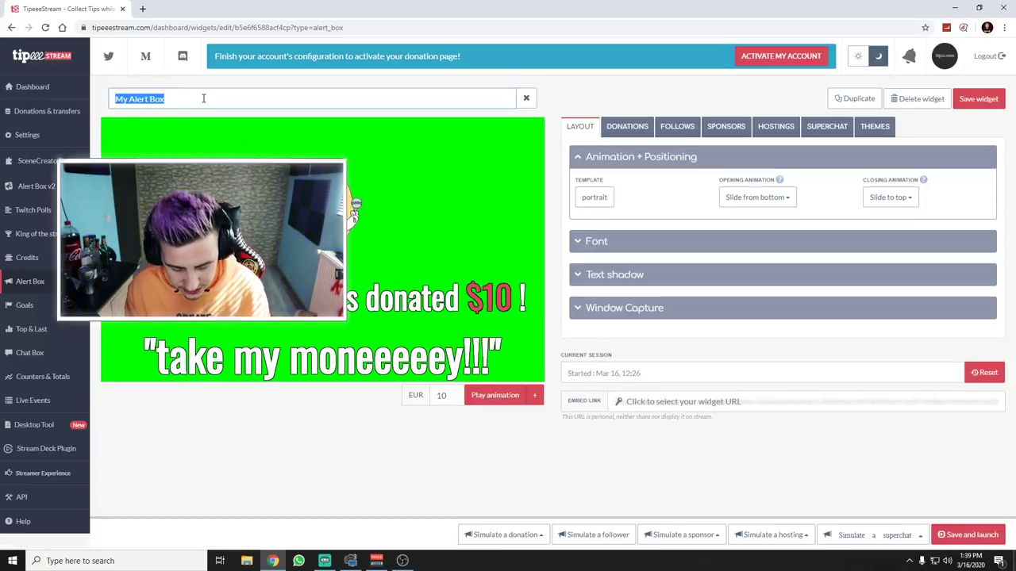
type("Donatli s")
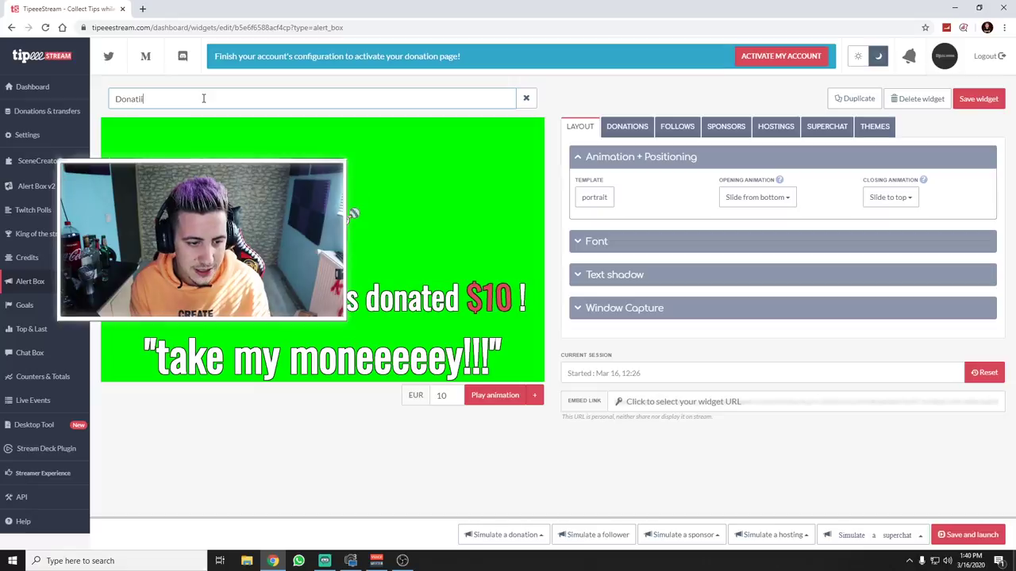
type("i al")
type("bonari")
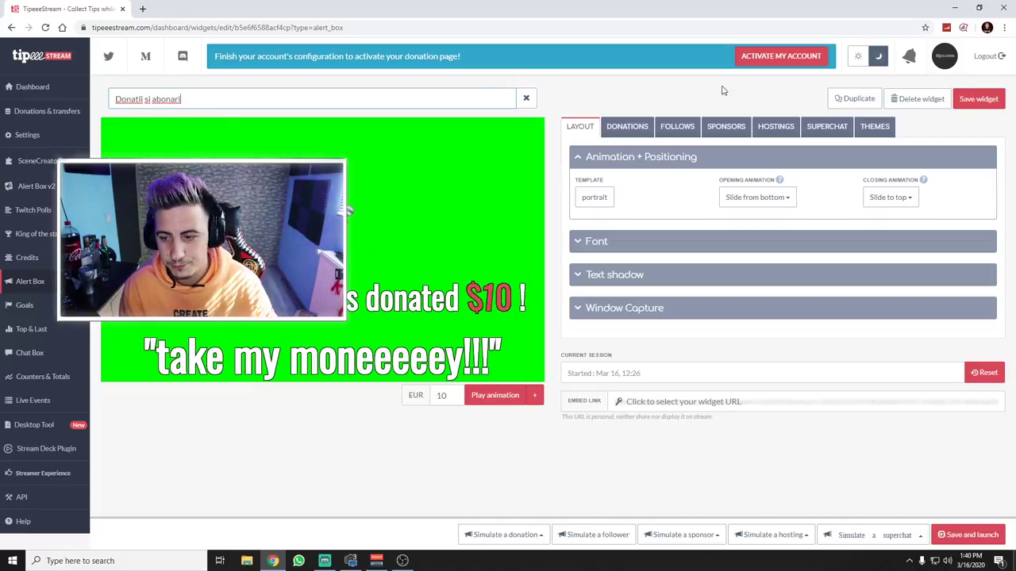
left_click(559, 94)
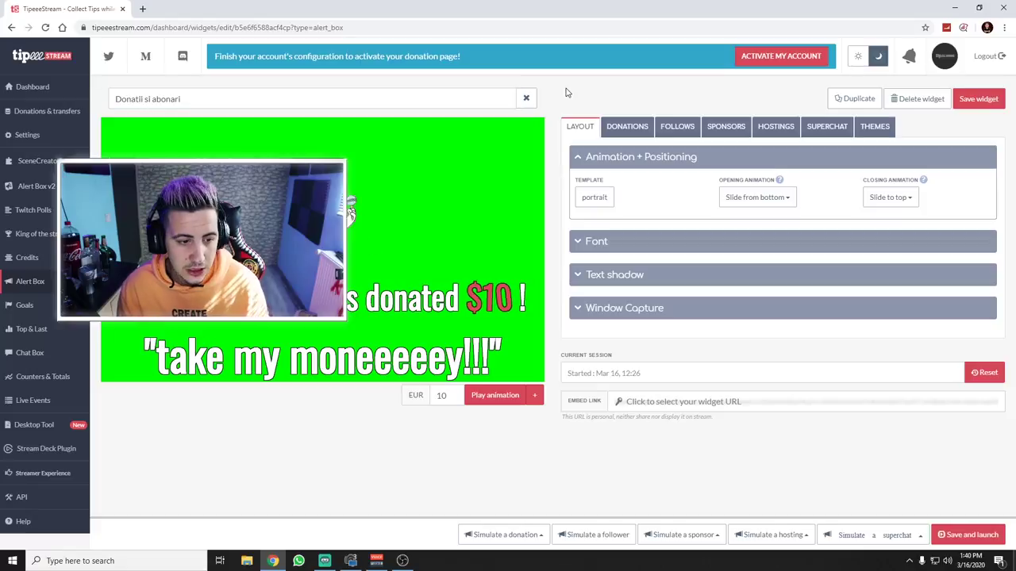
left_click(962, 101)
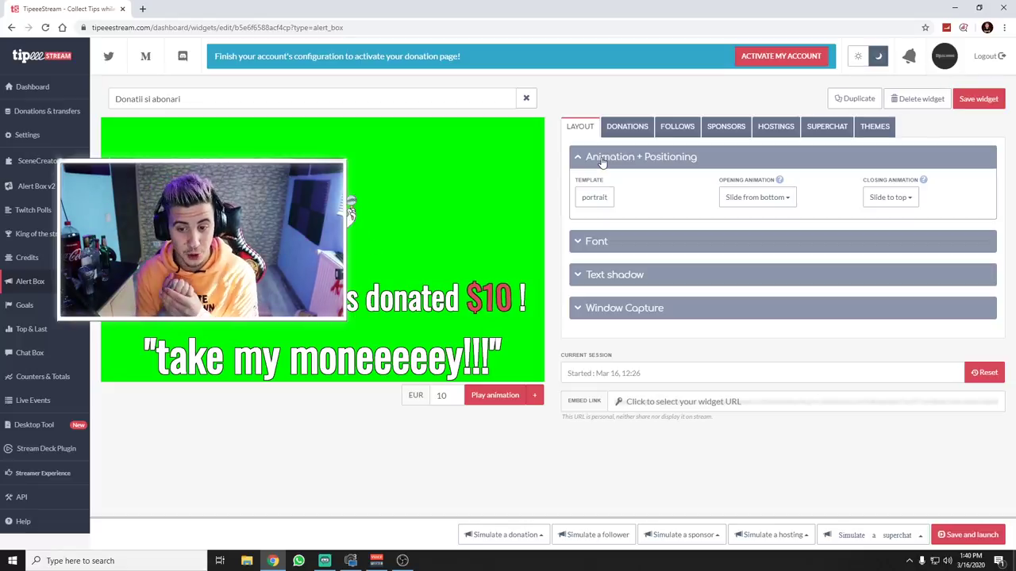
Open the alert box's donation settings and switch the donation alerts off and back on
left_click(642, 130)
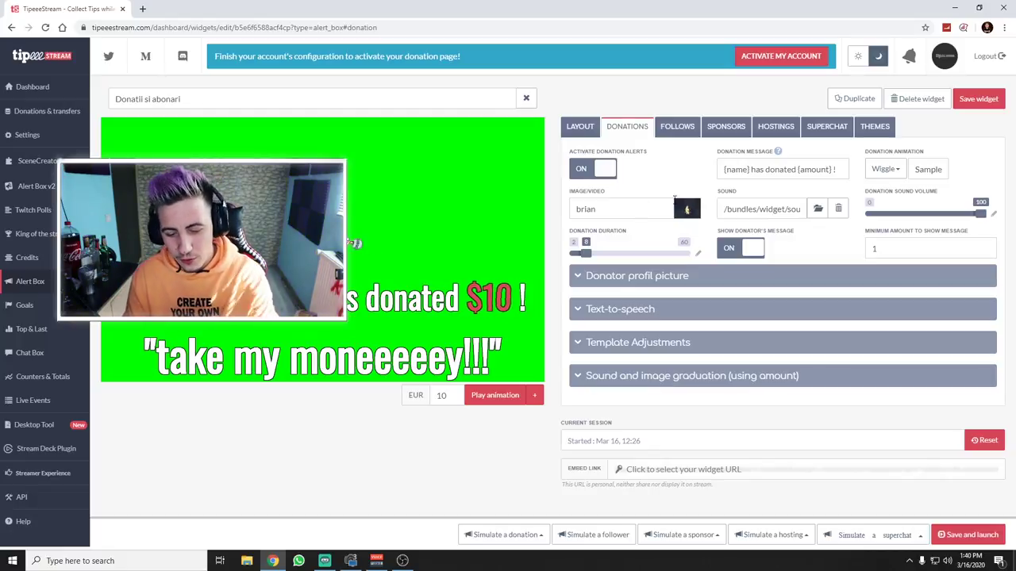
left_click(576, 172)
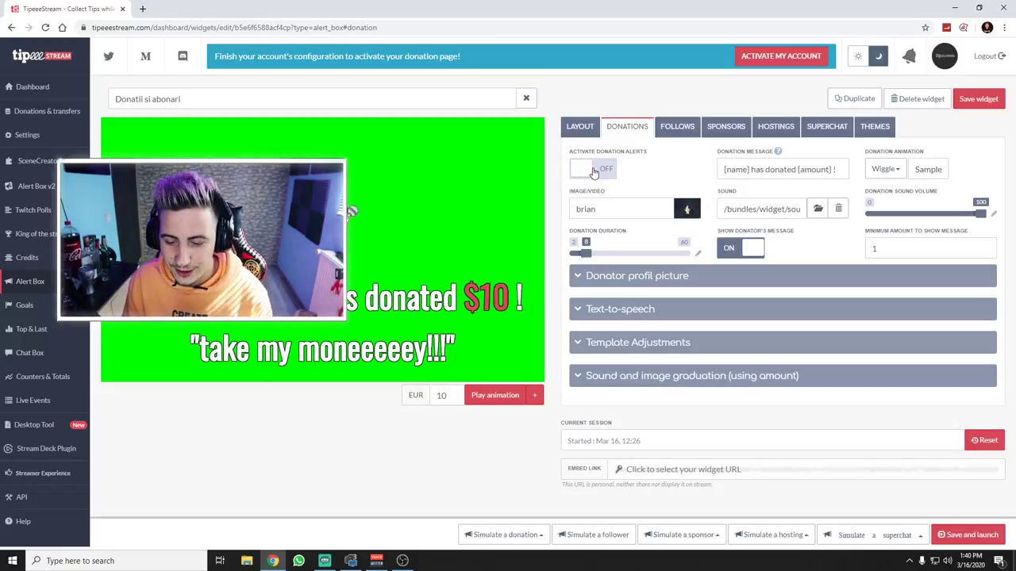
left_click(605, 170)
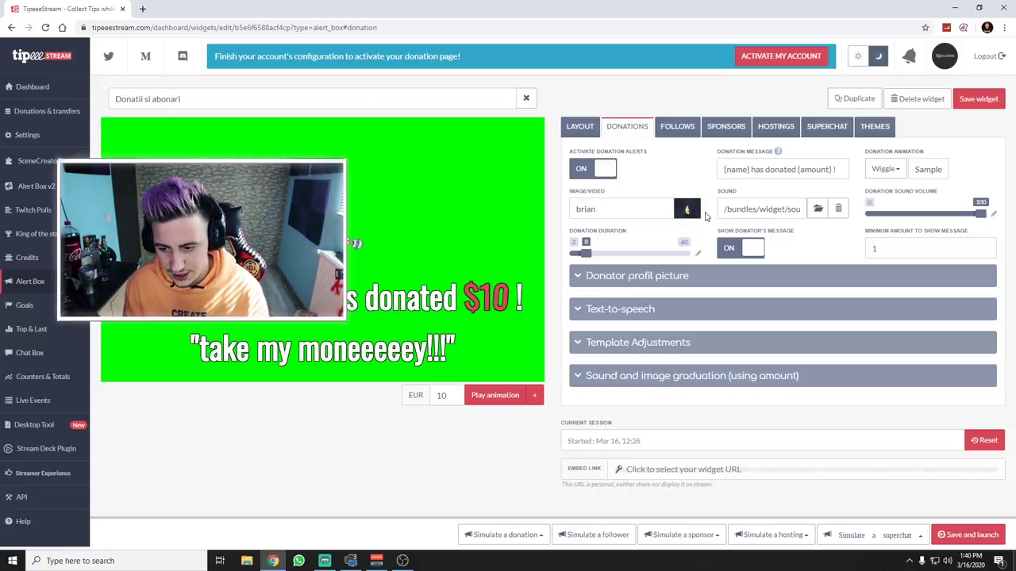
Change the donation message to "{name} a dat spaga {amount} !"
left_click(753, 169)
left_click_drag(753, 169, 797, 171)
type("a dat spa")
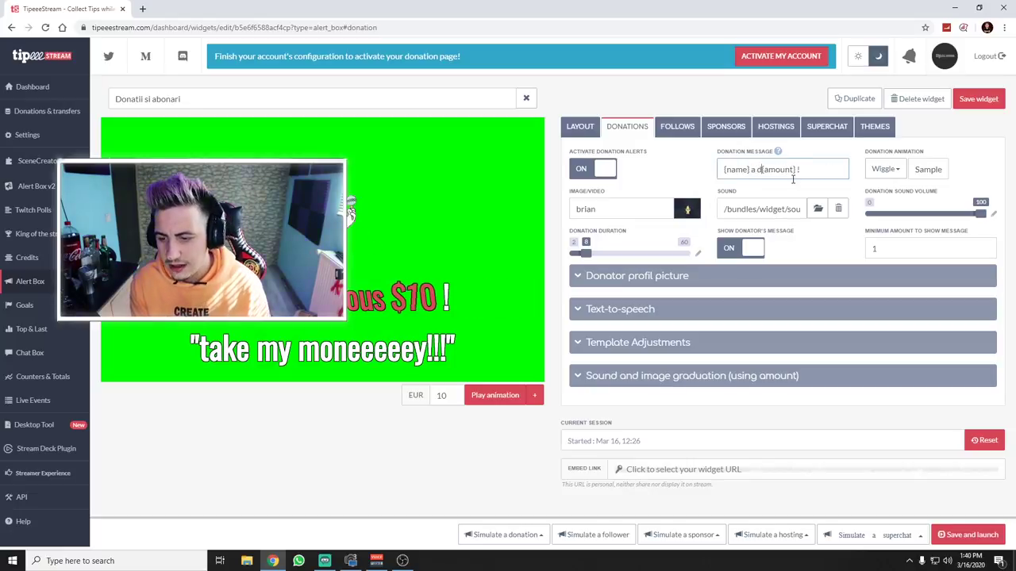
type("ga")
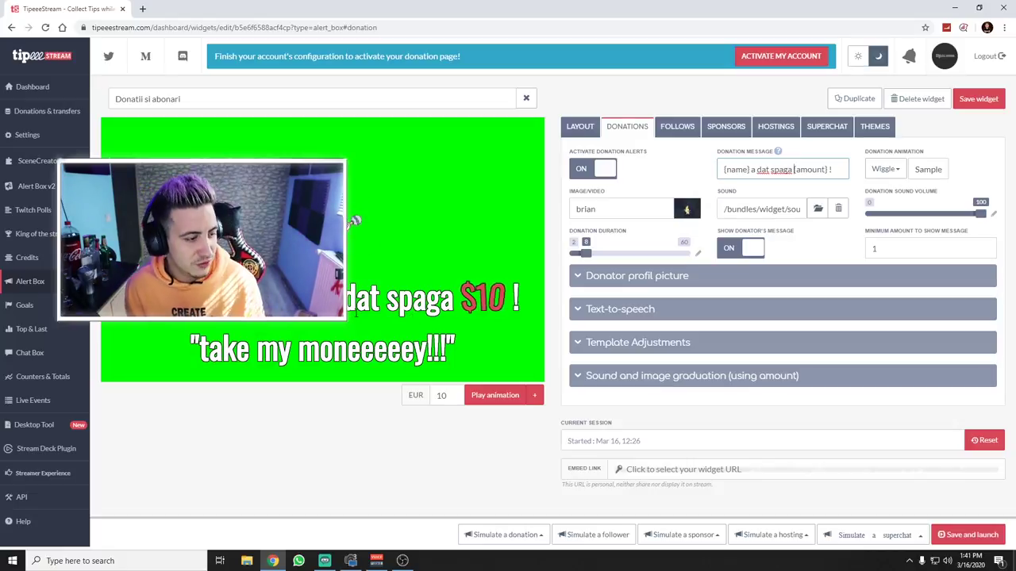
Try the Flip X donation animation and set the animation to Flip Y
left_click(884, 170)
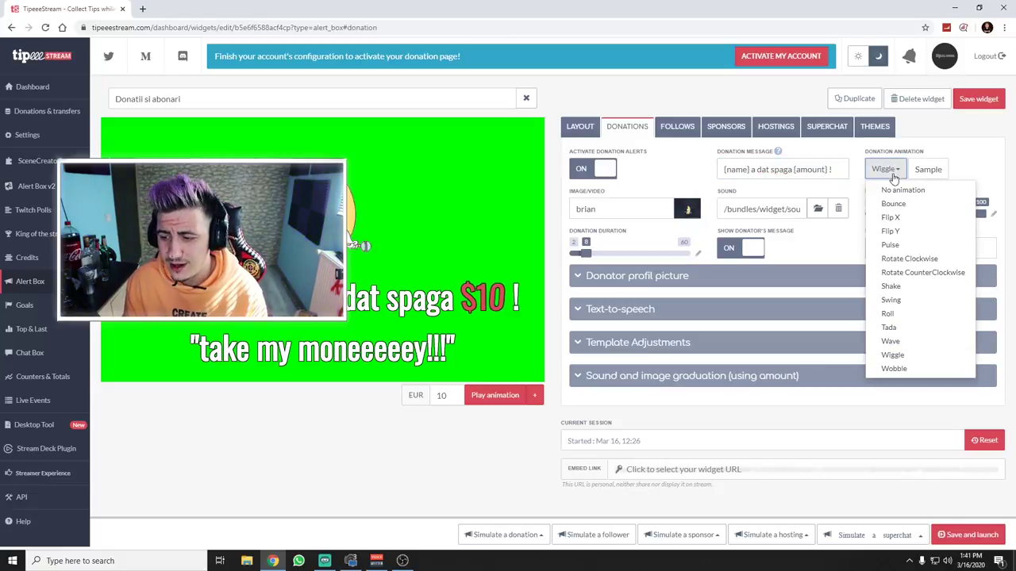
left_click(900, 217)
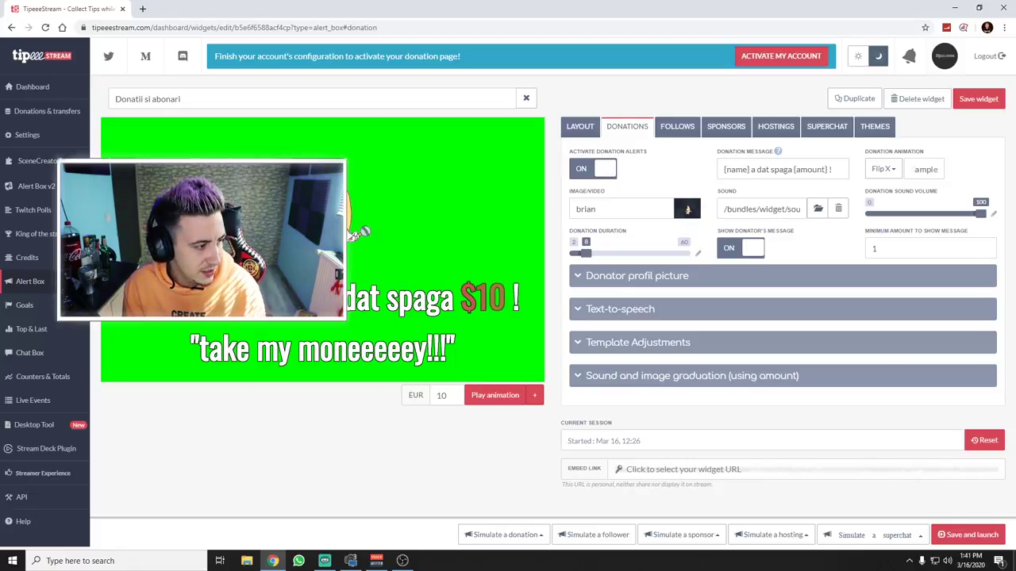
left_click(883, 169)
left_click(893, 230)
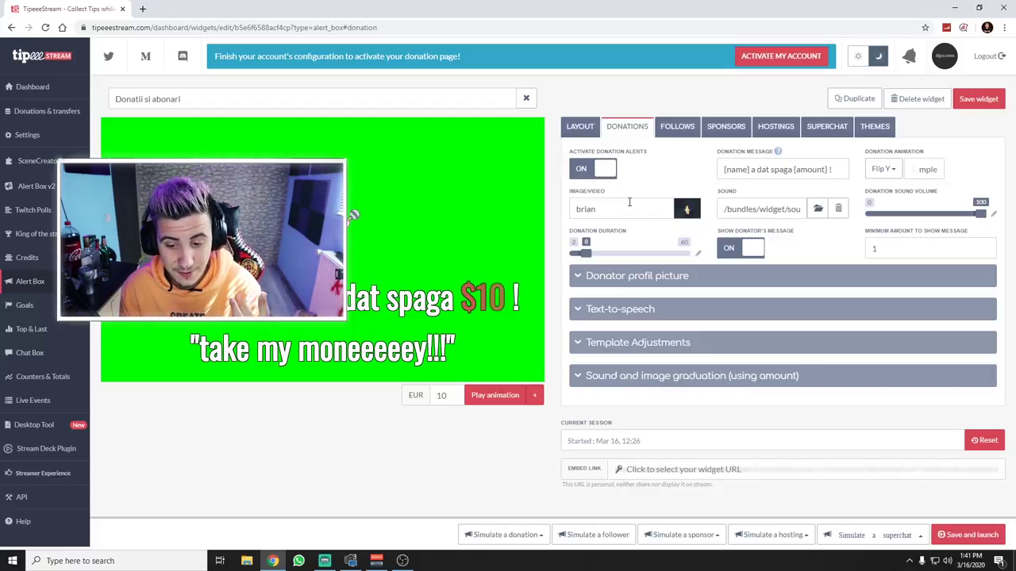
Set the donation alert image to the animated long-haired woman on page 3 of the image gallery
left_click(688, 211)
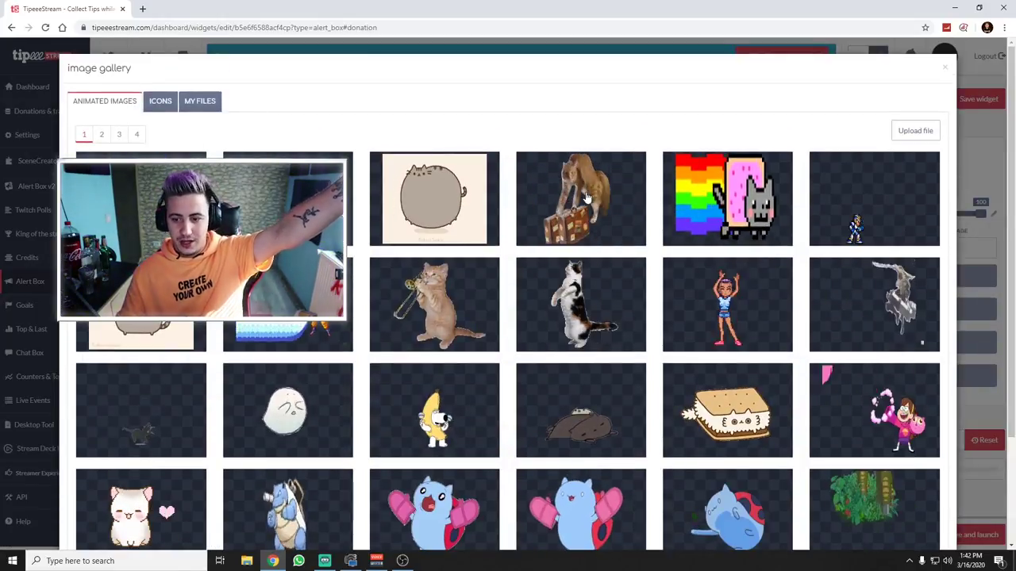
scroll(588, 204, "down", 3)
scroll(550, 287, "up", 3)
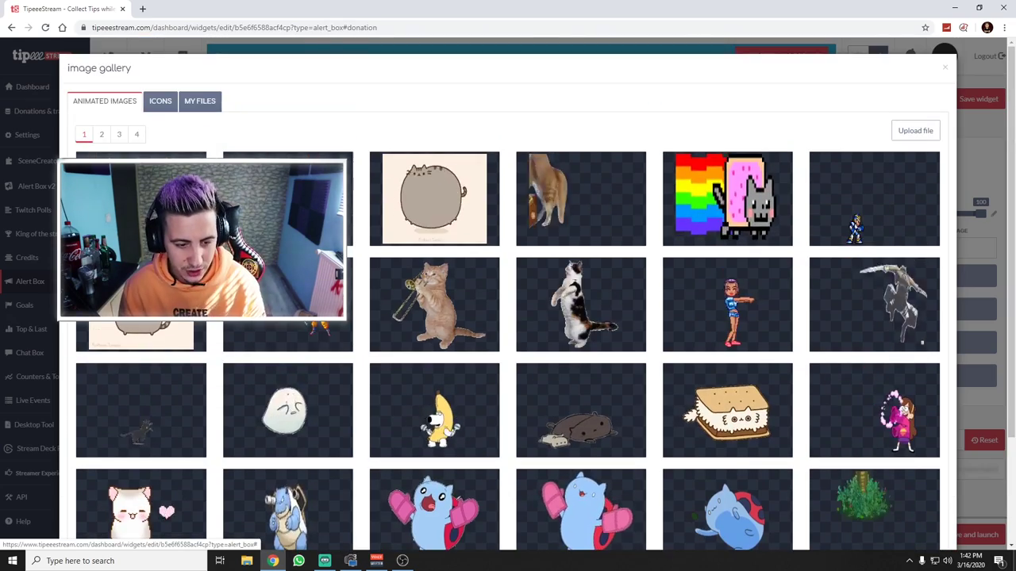
scroll(550, 287, "down", 3)
scroll(675, 277, "up", 3)
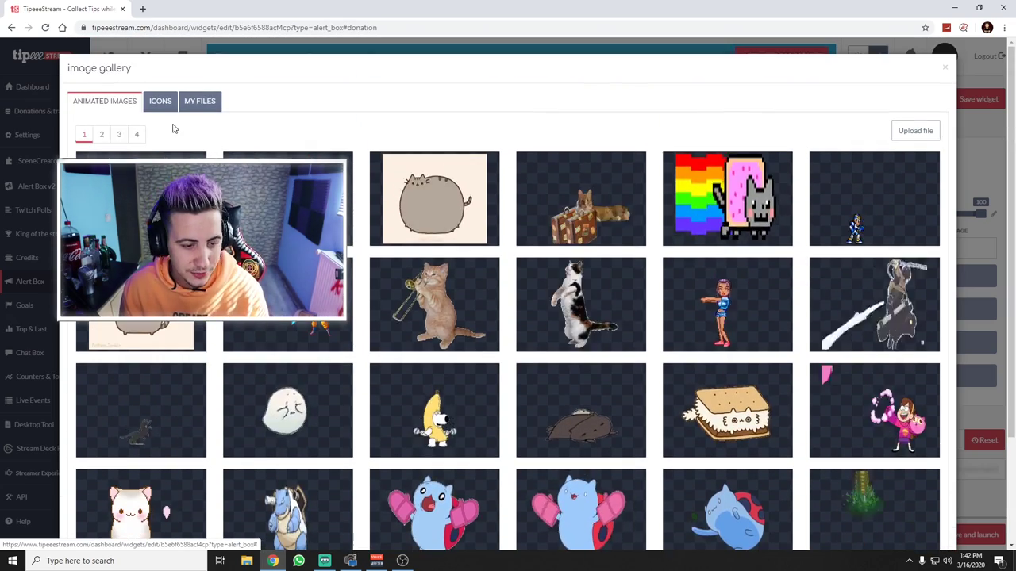
left_click(102, 134)
scroll(99, 133, "down", 3)
scroll(99, 133, "up", 3)
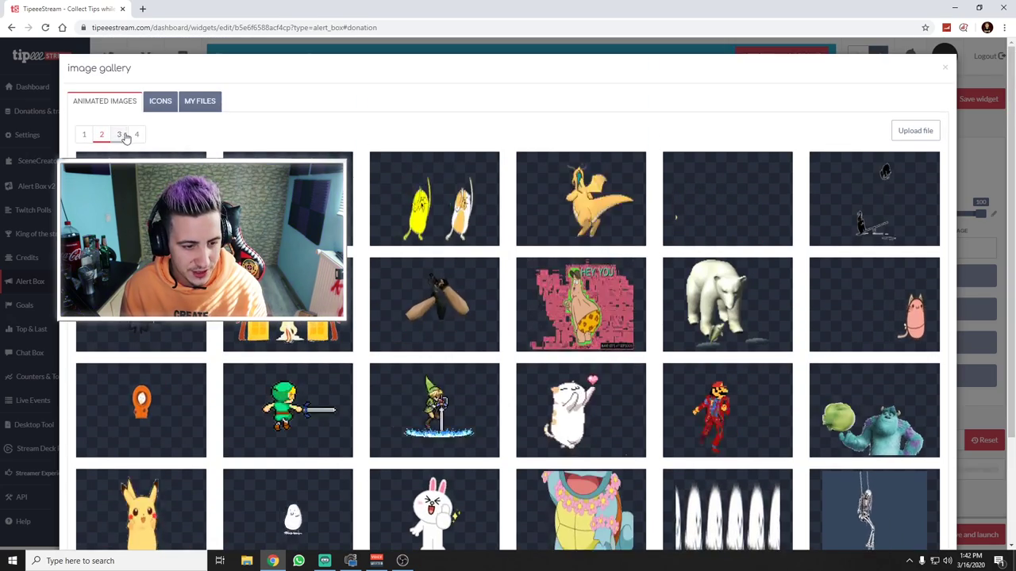
left_click(119, 134)
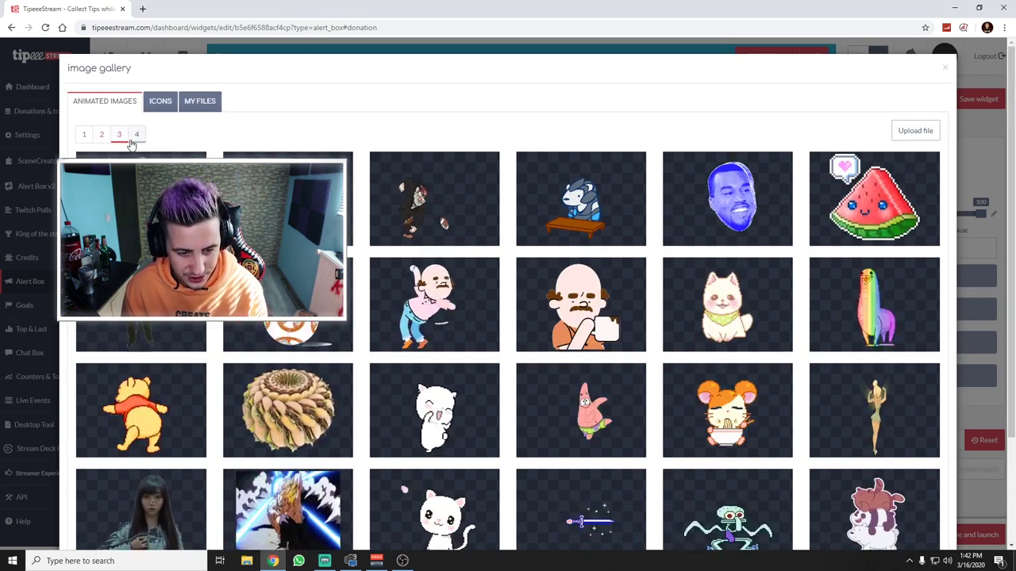
scroll(123, 139, "down", 3)
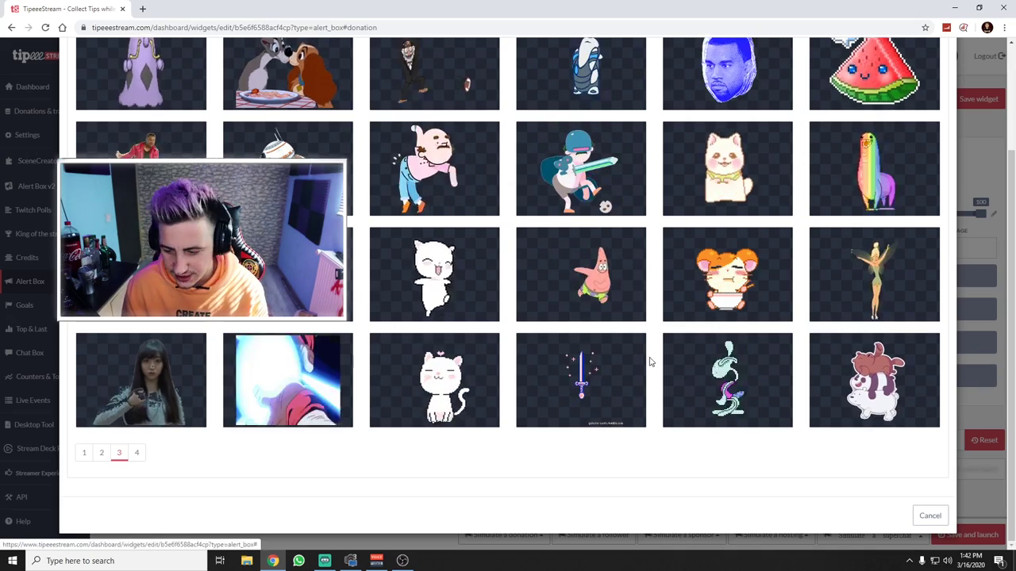
scroll(702, 372, "up", 1)
scroll(702, 372, "up", 1)
scroll(418, 204, "down", 2)
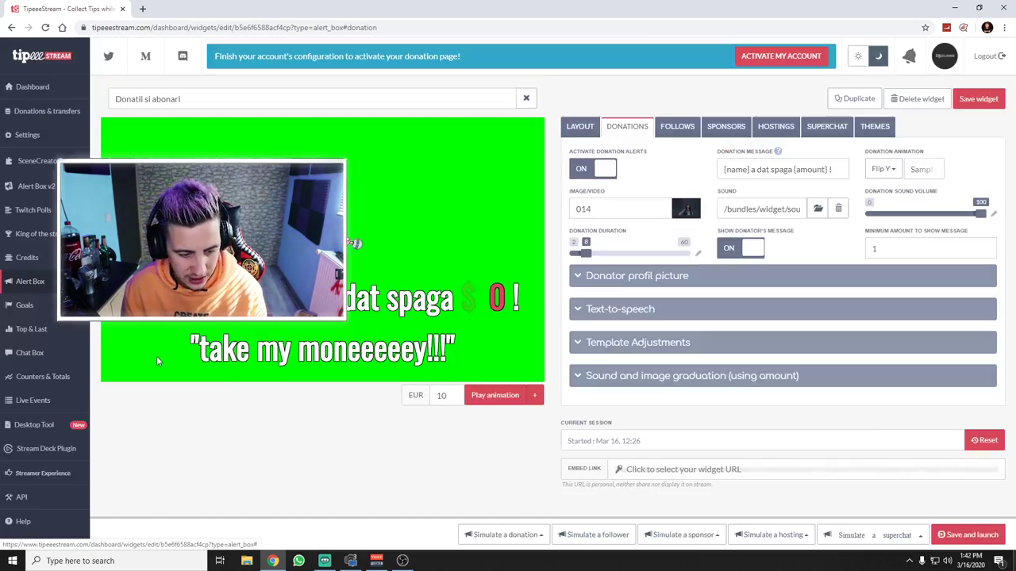
left_click(156, 357)
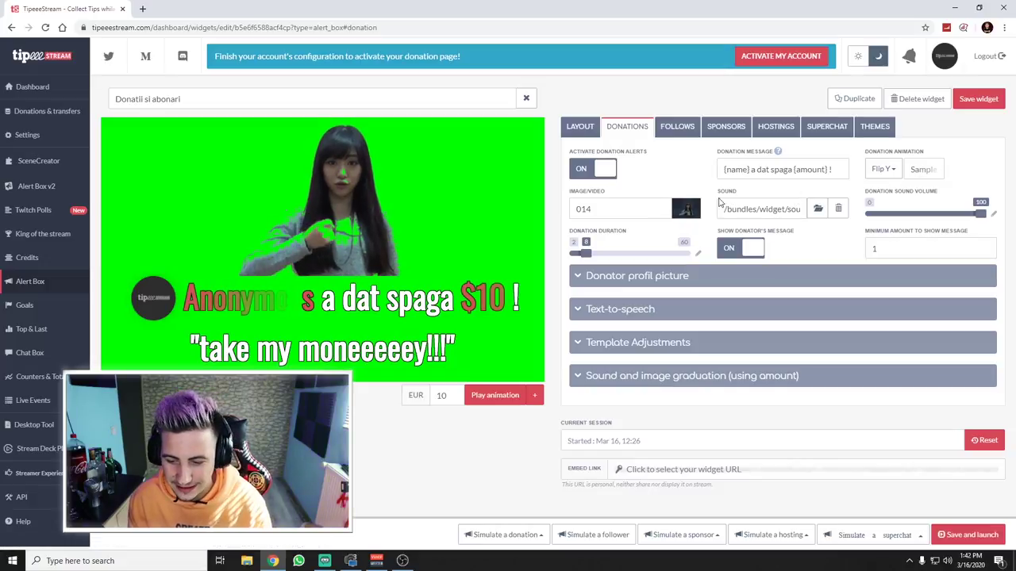
Preview the roar.mp3 sound from the general audio gallery and choose it as the donation alert sound
left_click(817, 209)
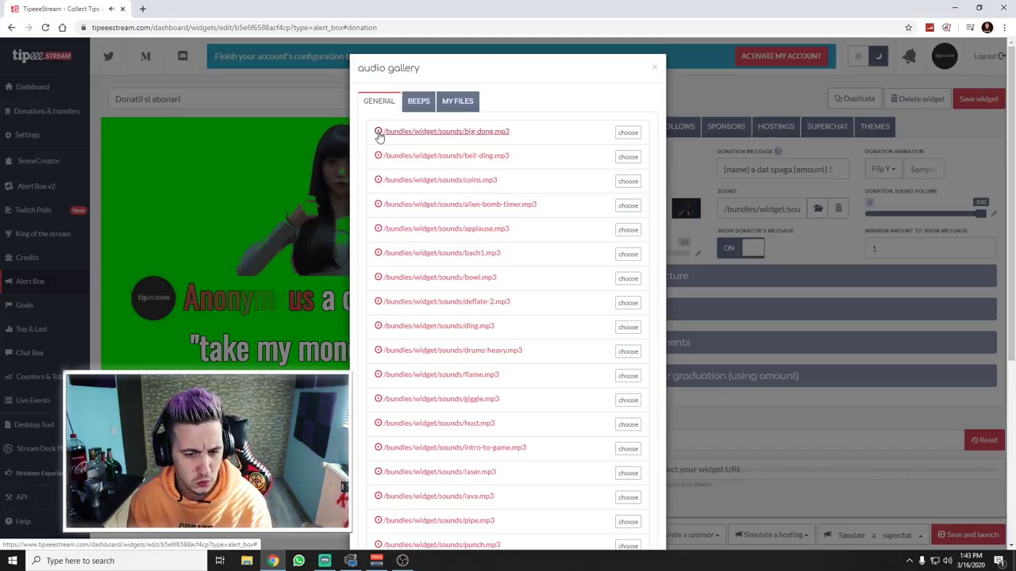
scroll(399, 182, "down", 3)
scroll(399, 181, "up", 3)
scroll(428, 198, "down", 5)
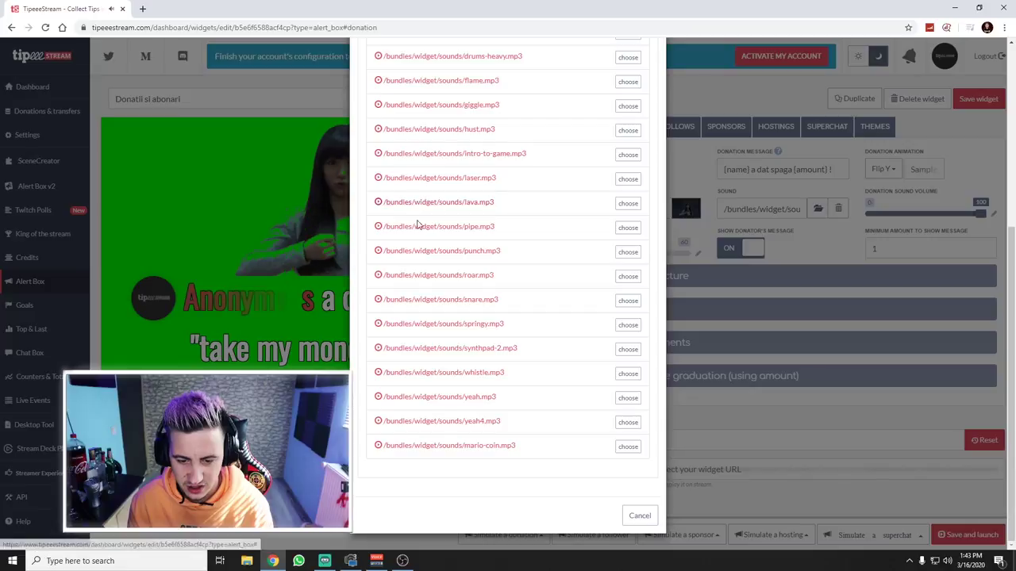
left_click(379, 276)
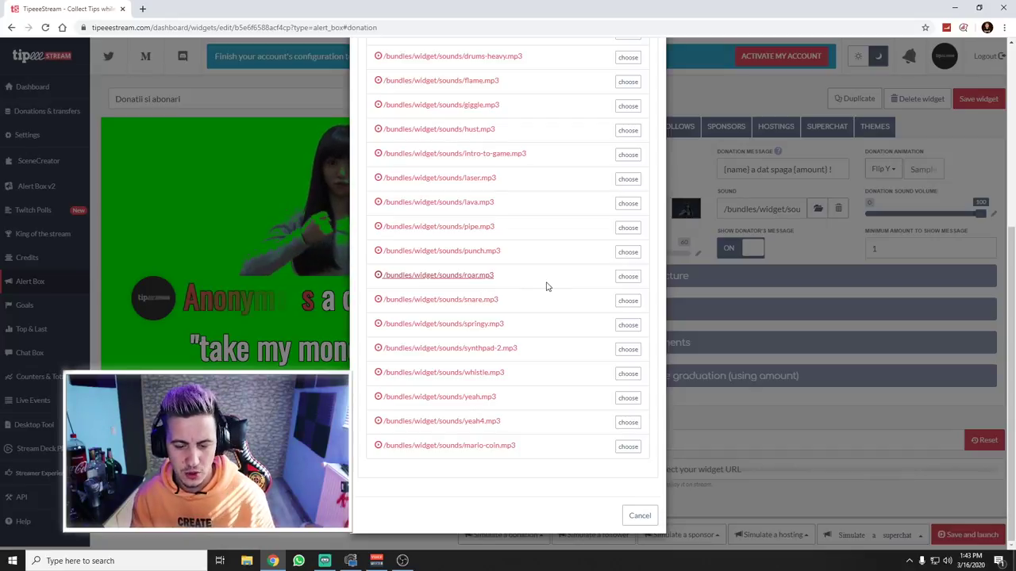
left_click(628, 276)
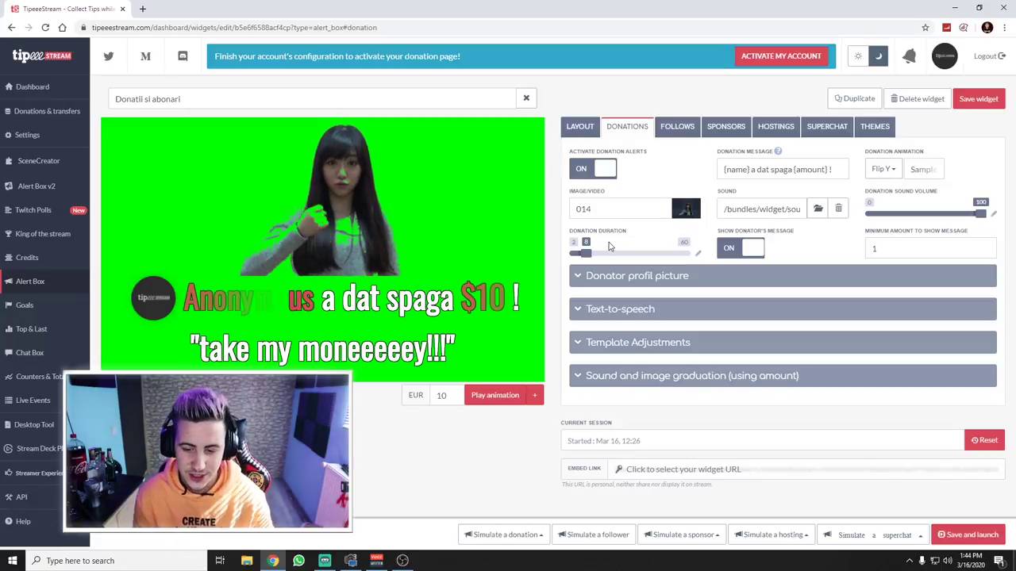
Try donation durations of 15 and 12 seconds, and return the duration to 8
left_click_drag(585, 261, 603, 257)
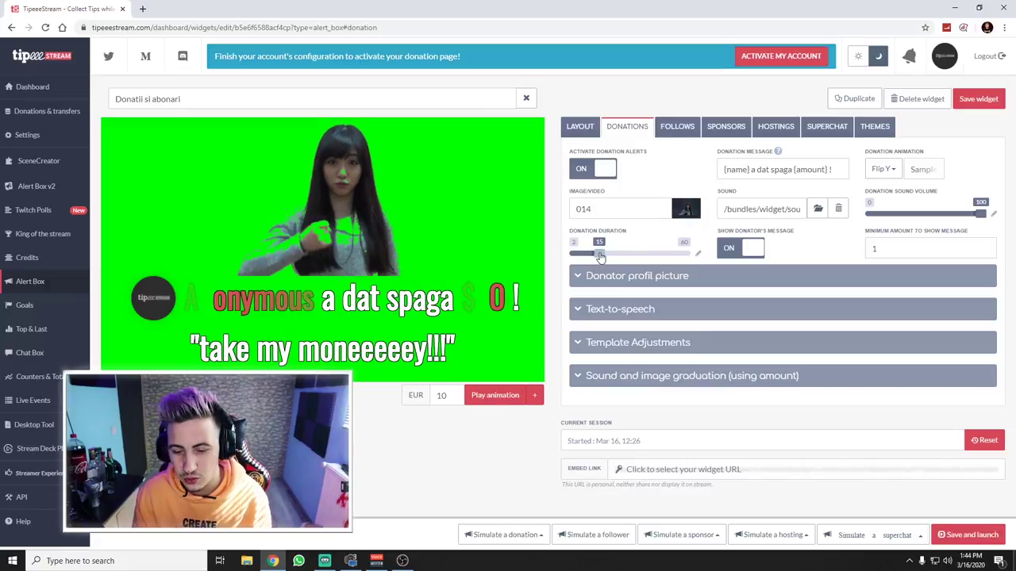
left_click_drag(600, 257, 595, 257)
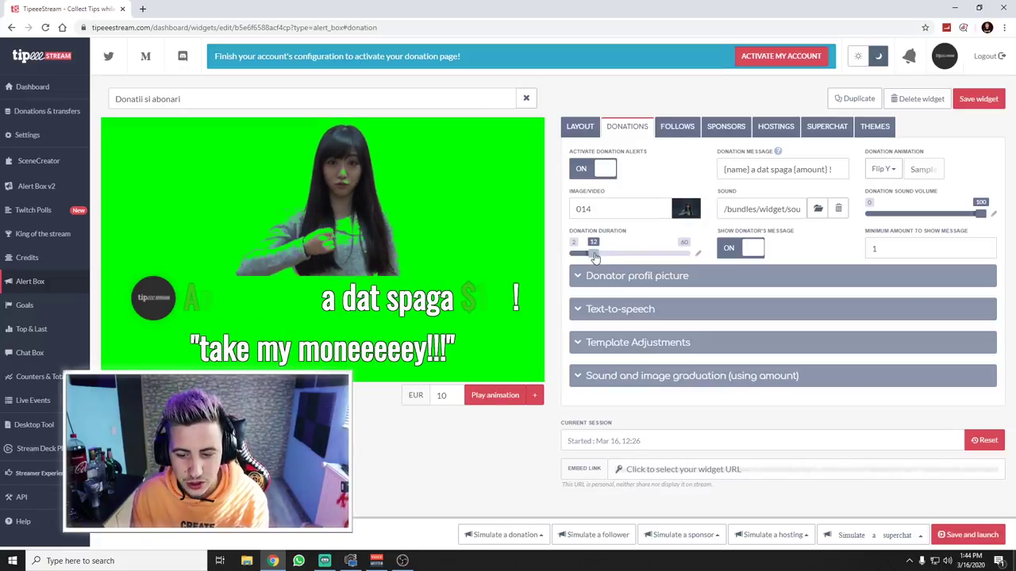
left_click_drag(595, 258, 585, 257)
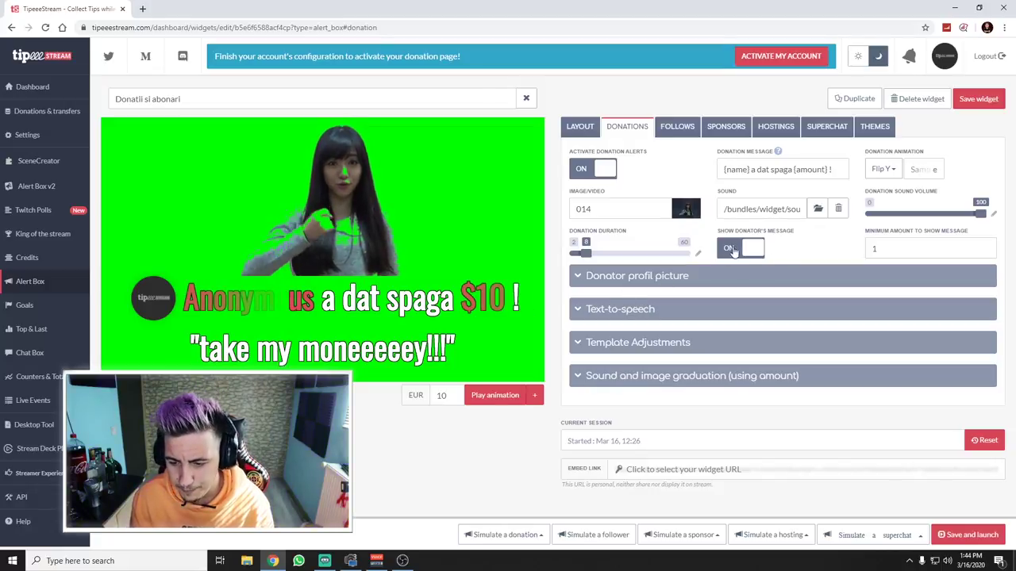
Keep the minimum amount to show the donator's message at 1 and save the widget
left_click(897, 250)
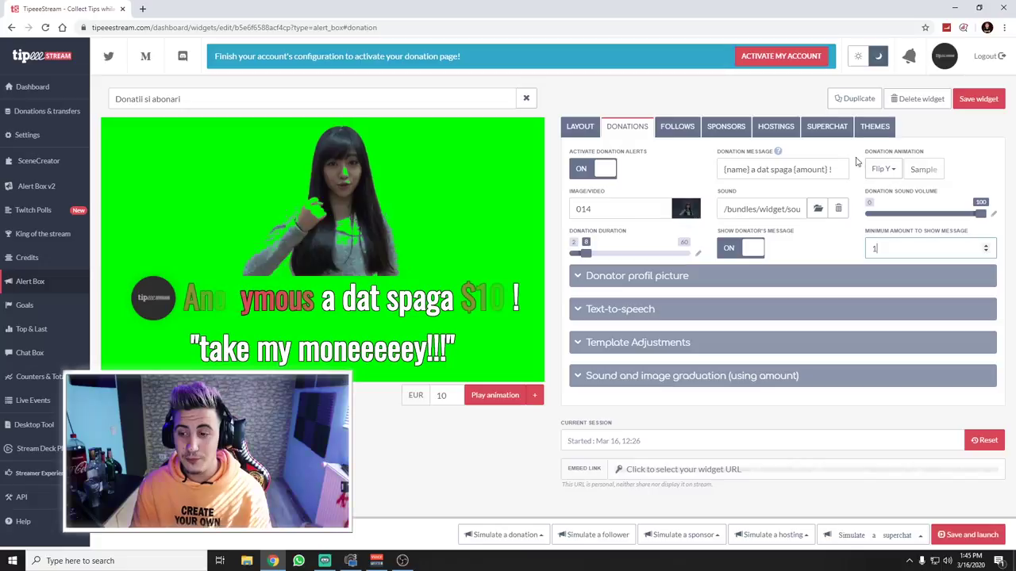
left_click(984, 105)
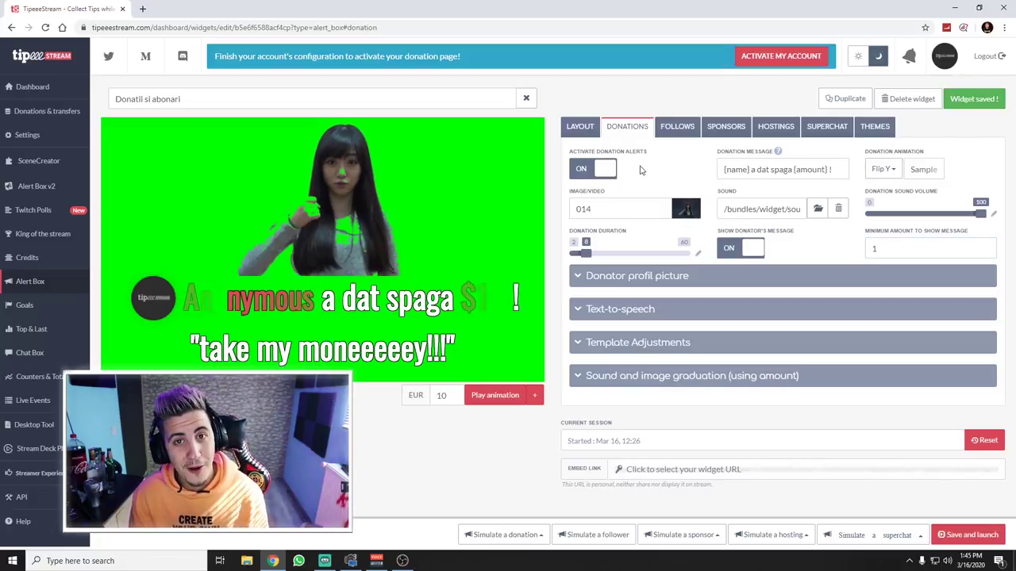
Activate the follow alerts and change the follow message to "{name} a dat un drift !"
left_click(671, 129)
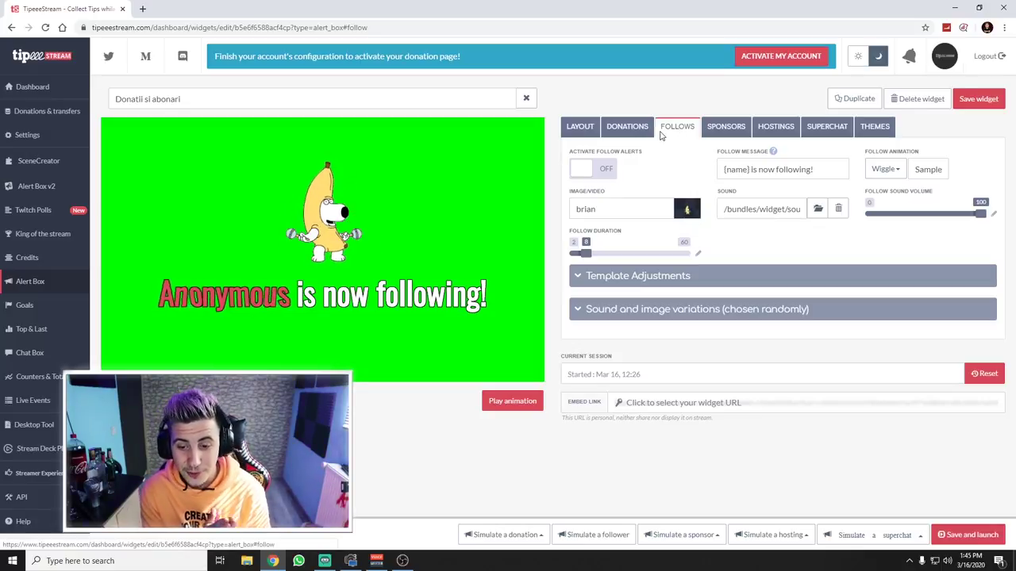
left_click(606, 172)
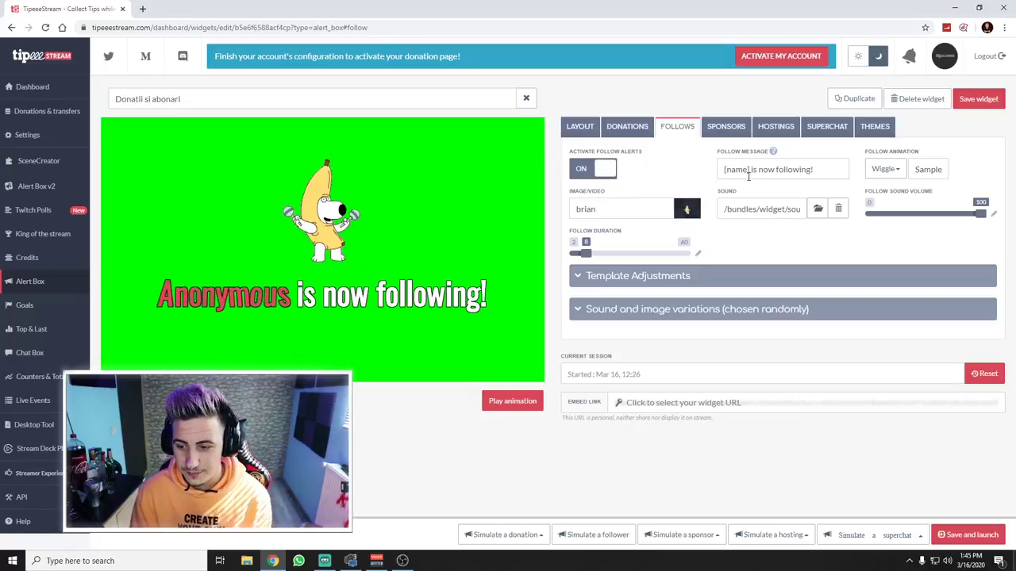
left_click_drag(751, 172, 823, 176)
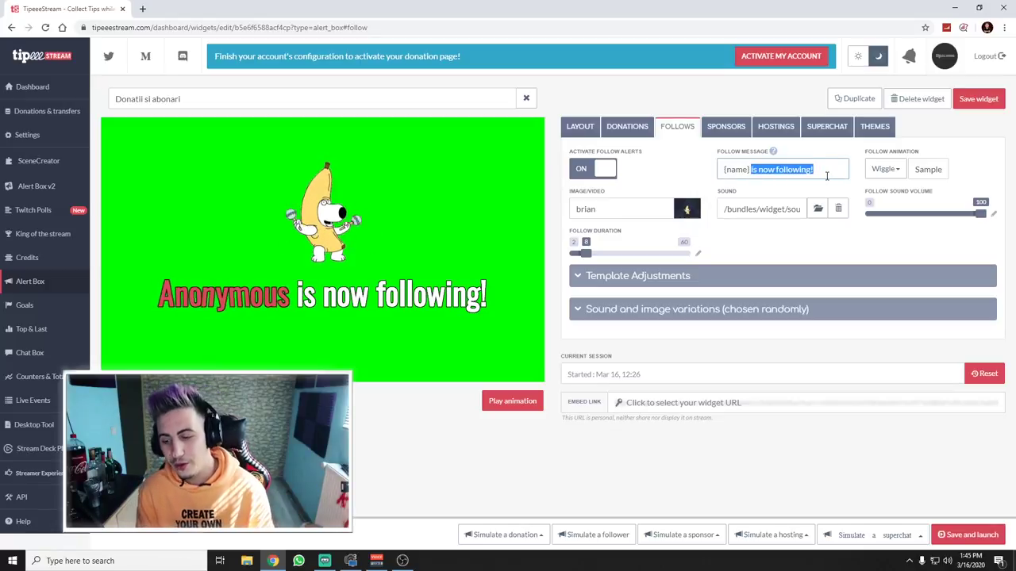
key("BackSpace")
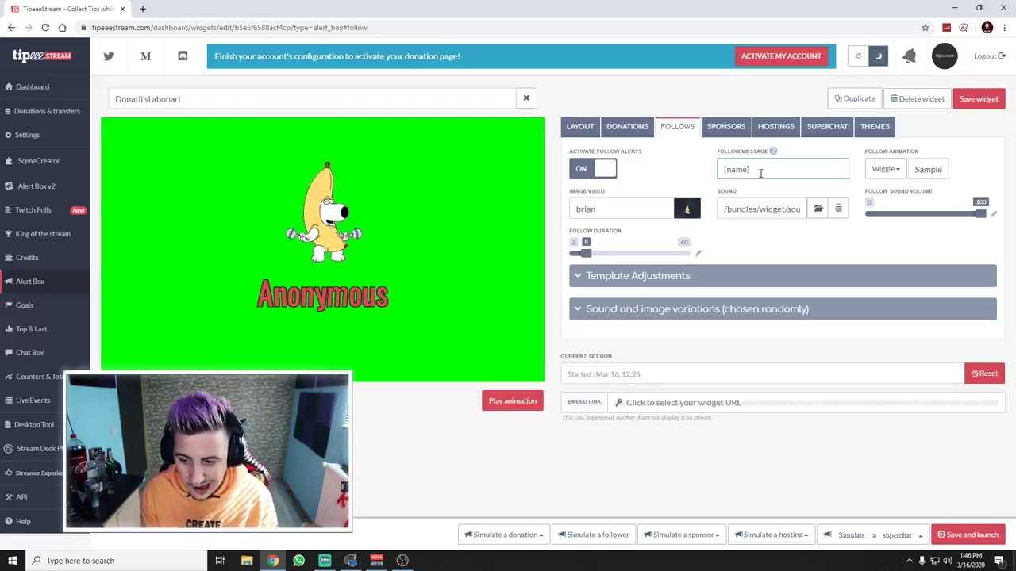
type("dat un dri")
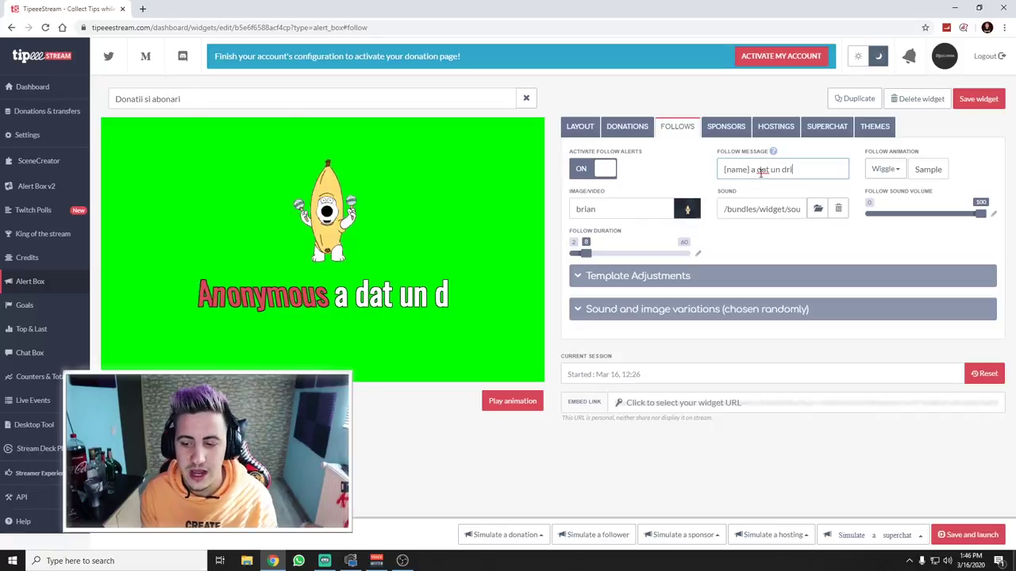
type("ft !")
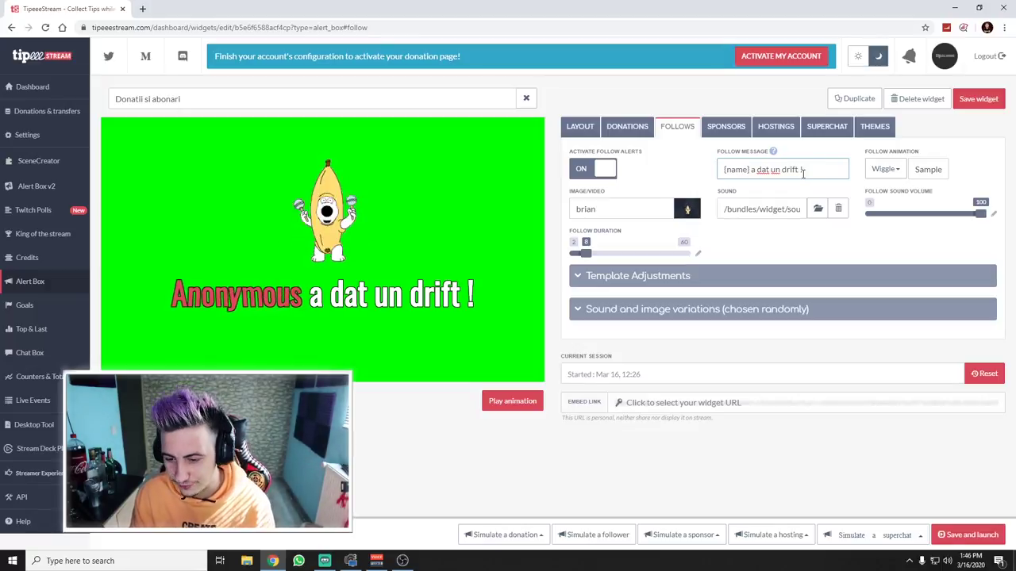
Set the follow animation to Flip Y and the follow image to the animated man beside a motorcyclist on page 4 of the image gallery
left_click(885, 169)
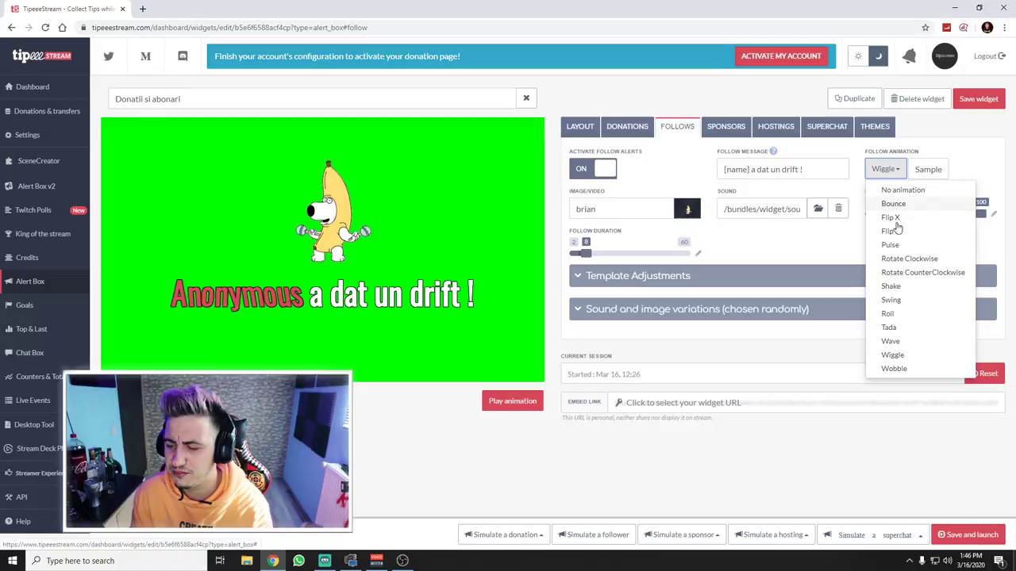
left_click(891, 231)
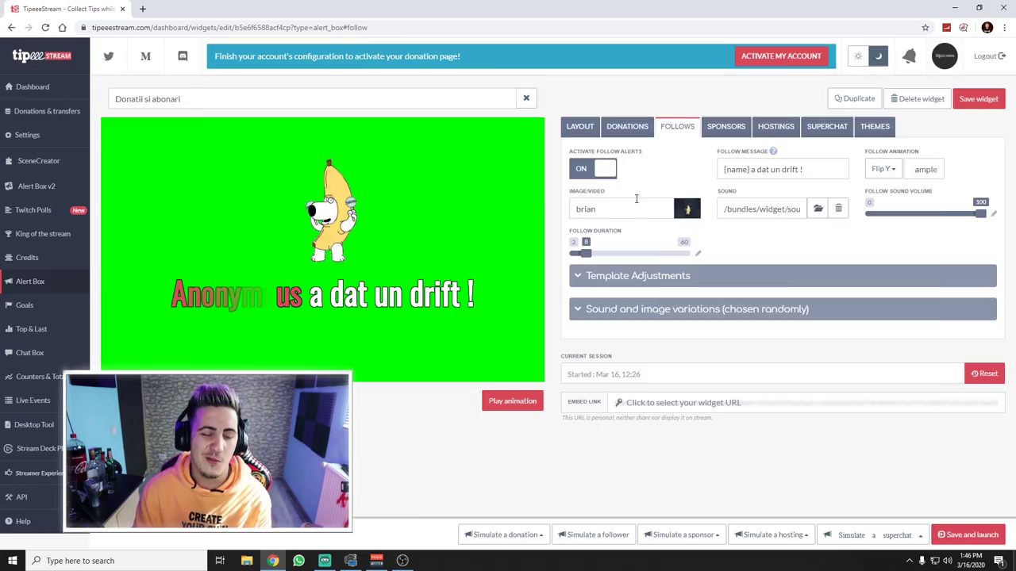
left_click(686, 208)
scroll(421, 192, "down", 2)
scroll(421, 192, "up", 3)
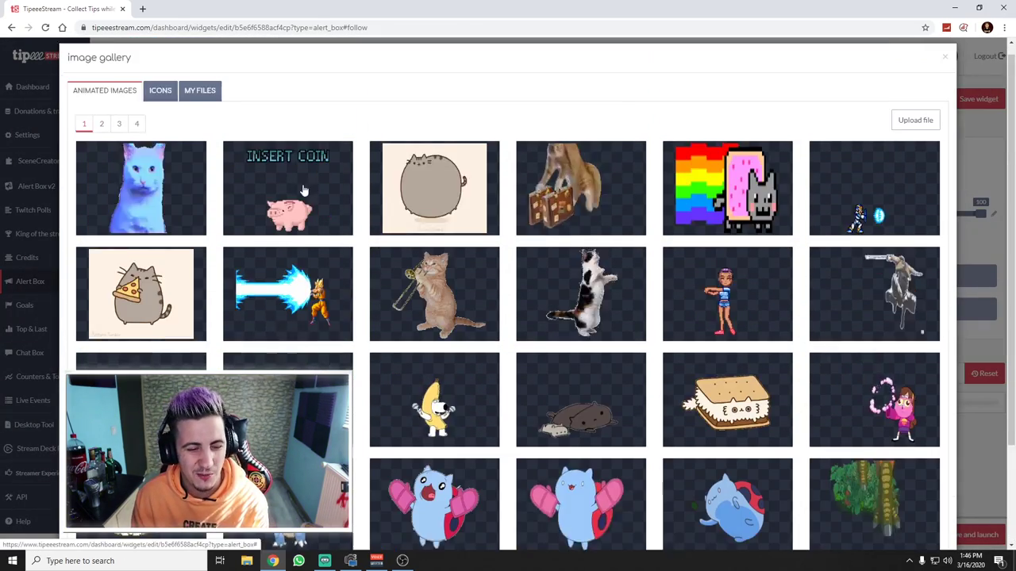
left_click(119, 134)
scroll(180, 156, "down", 2)
scroll(129, 133, "up", 2)
left_click(136, 134)
scroll(180, 143, "down", 1)
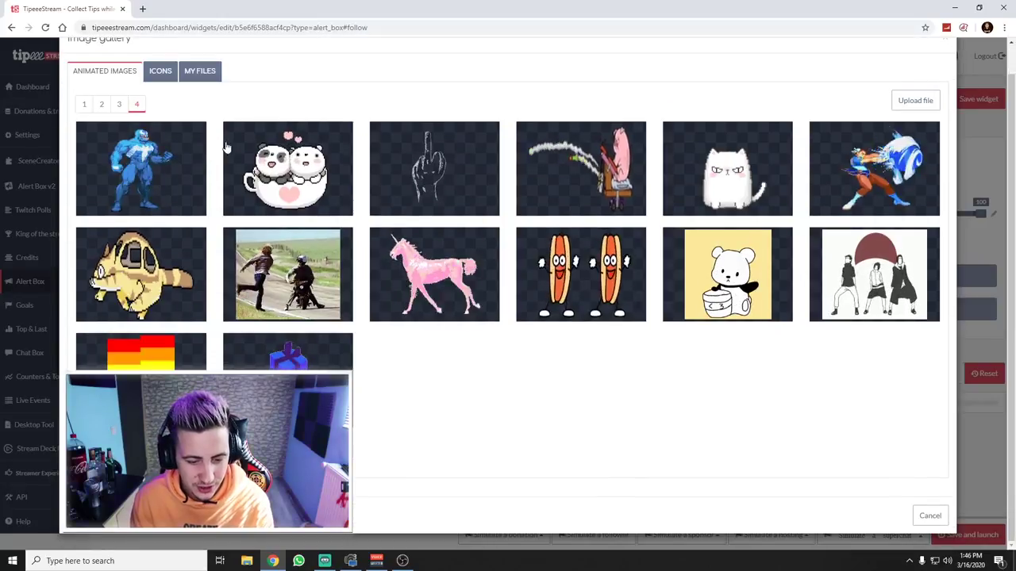
left_click(287, 274)
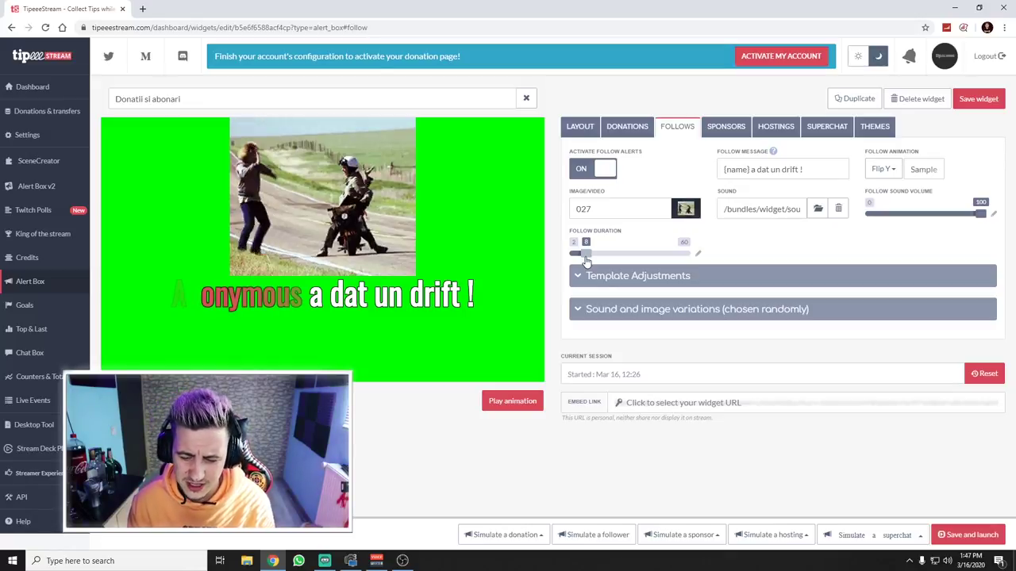
Set the follow alert duration to 5 seconds and save the widget
left_click_drag(585, 262, 578, 257)
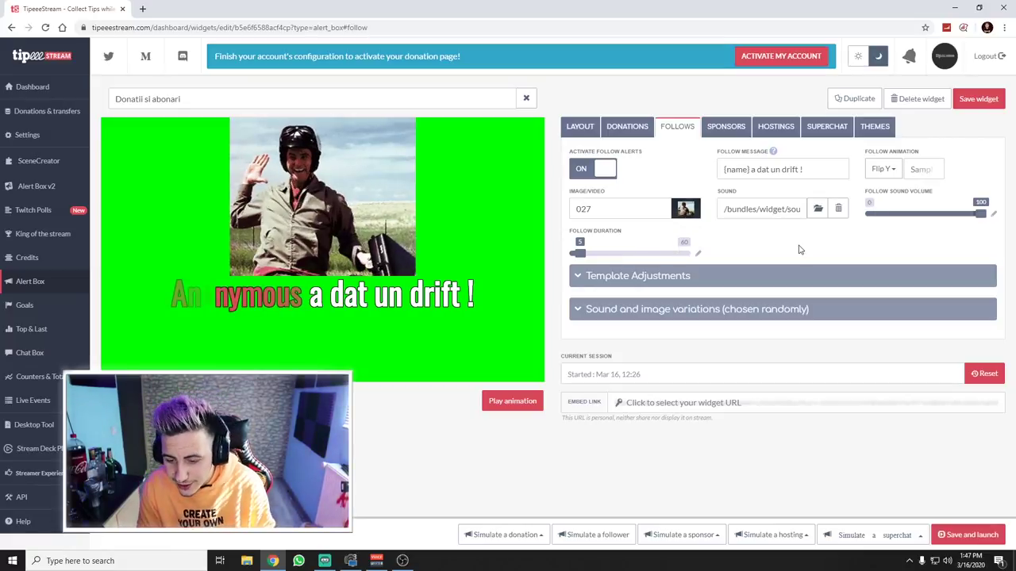
left_click(988, 106)
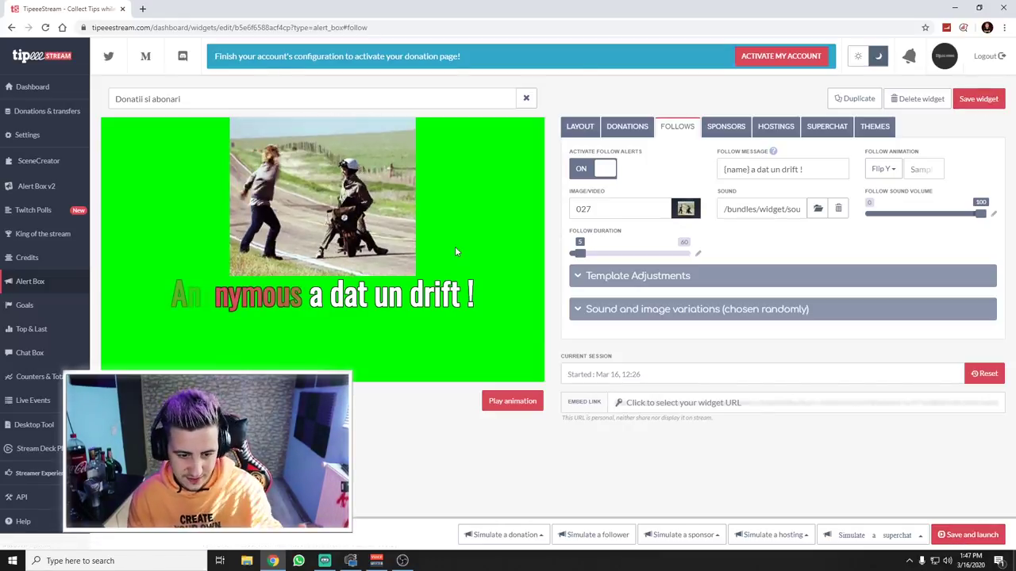
Save and launch the alert box in its own window, copy the widget URL and close that window
left_click(960, 540)
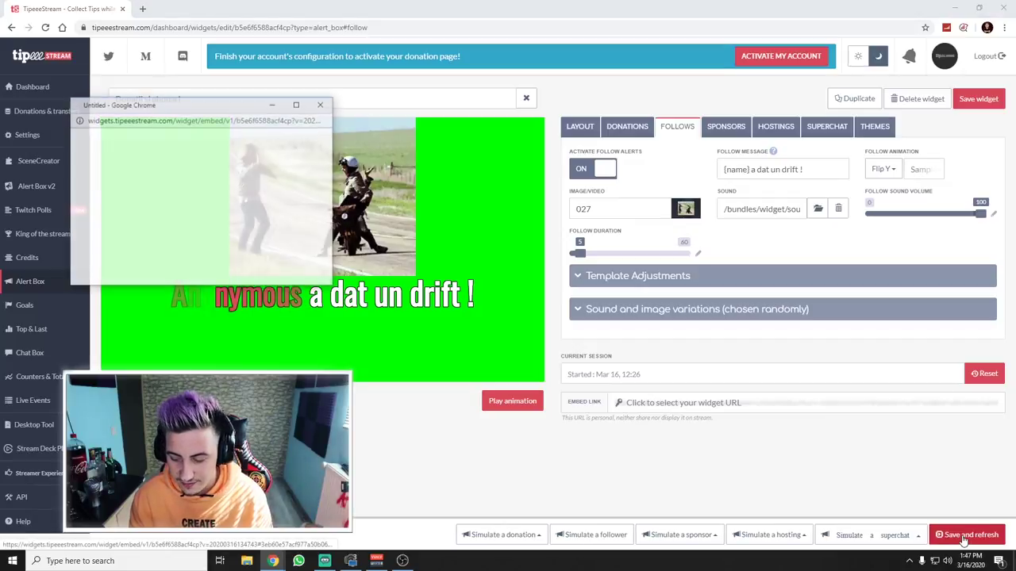
left_click_drag(245, 108, 738, 166)
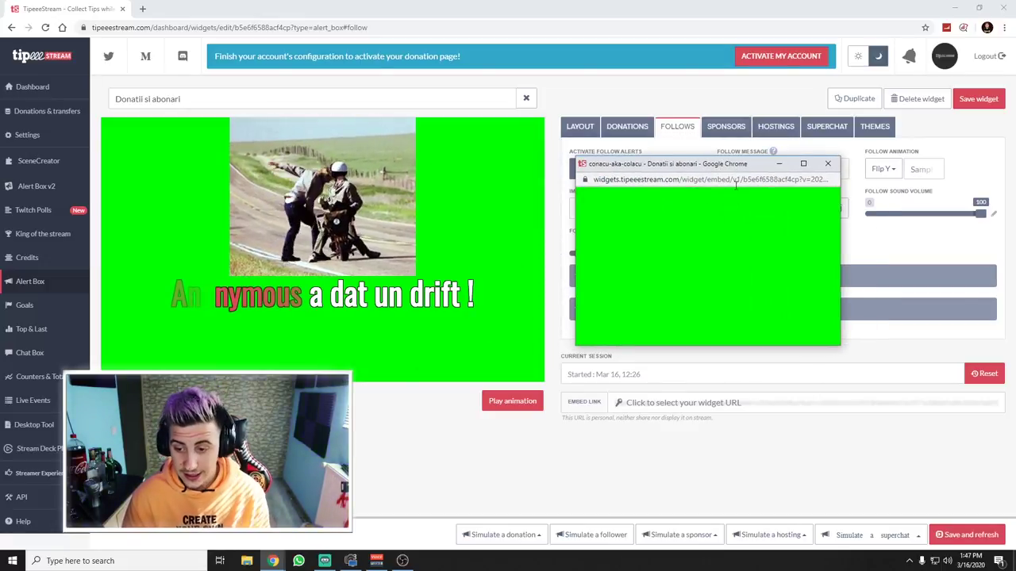
left_click(698, 181)
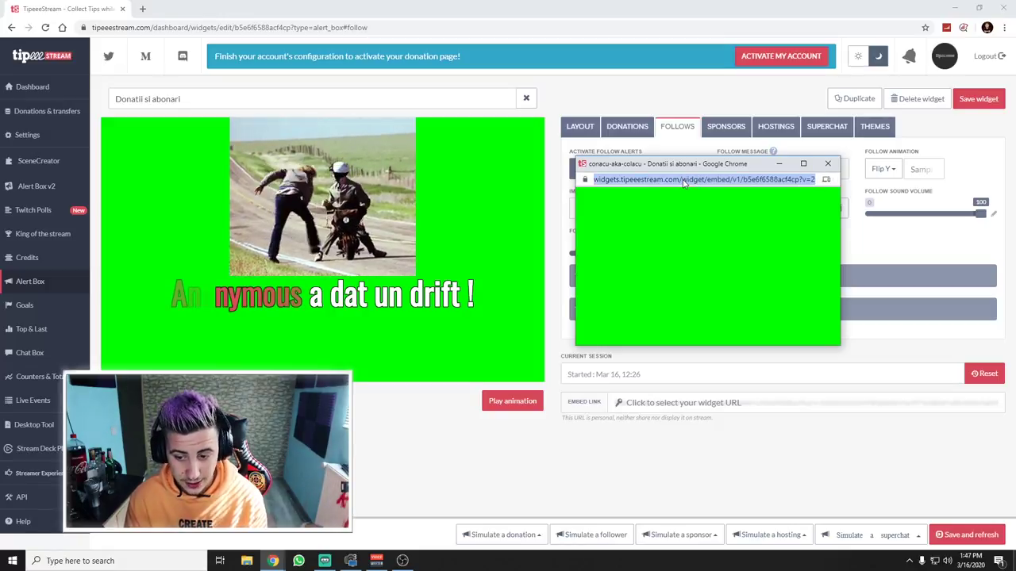
right_click(686, 182)
left_click(706, 237)
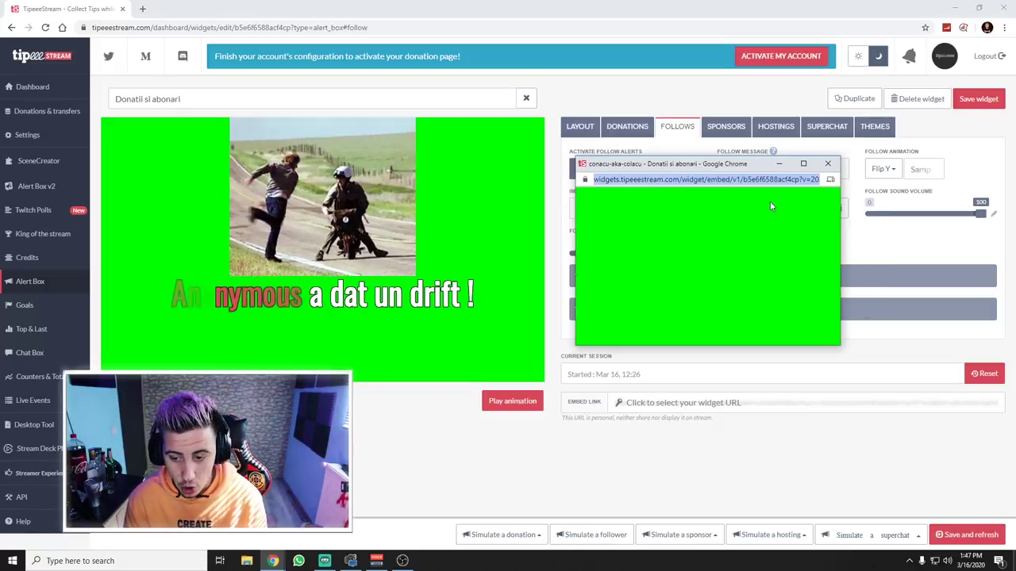
left_click(827, 165)
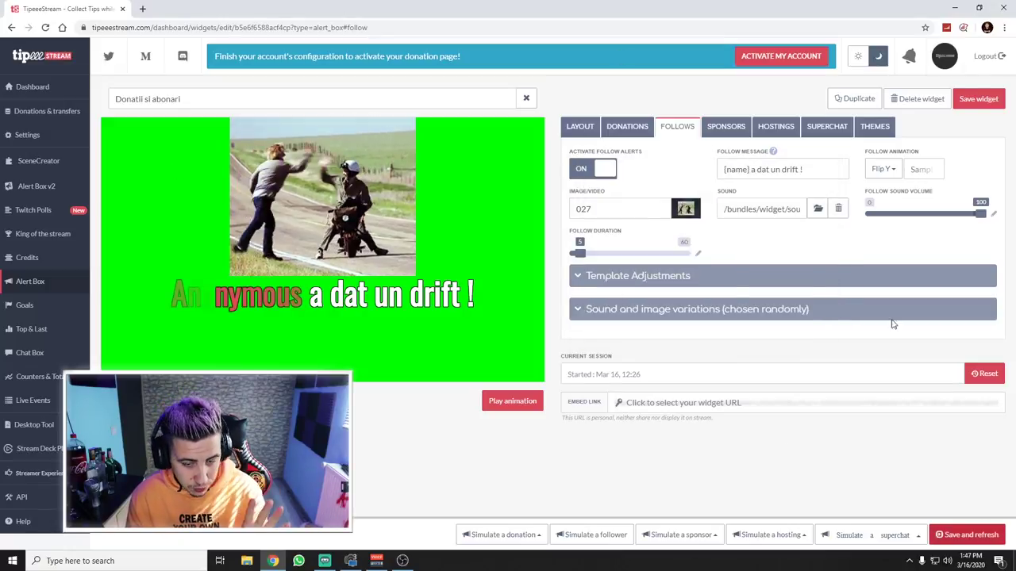
Switch to OBS and add a new browser source named "Donatii si abonari"
left_click(403, 560)
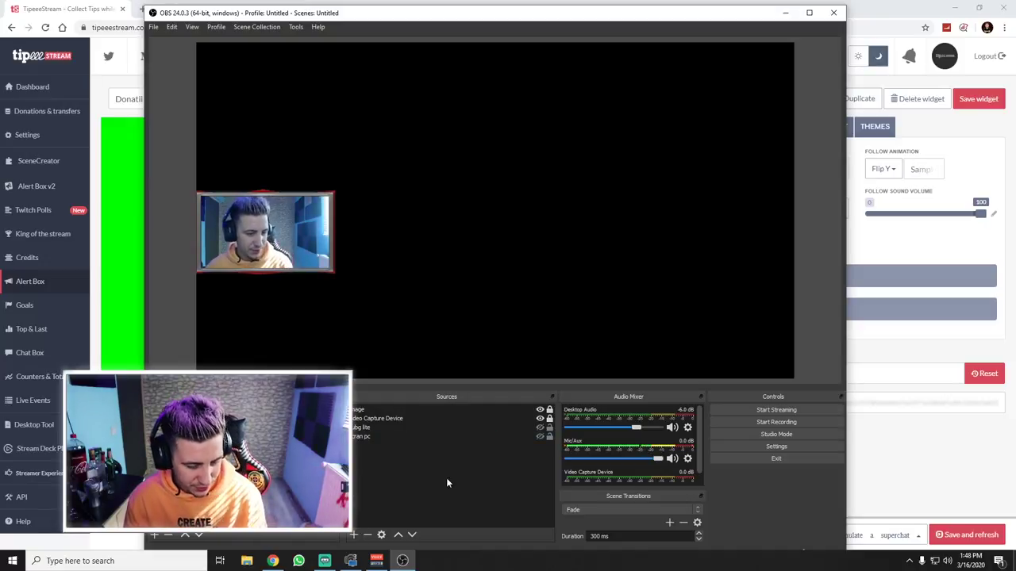
left_click(397, 495)
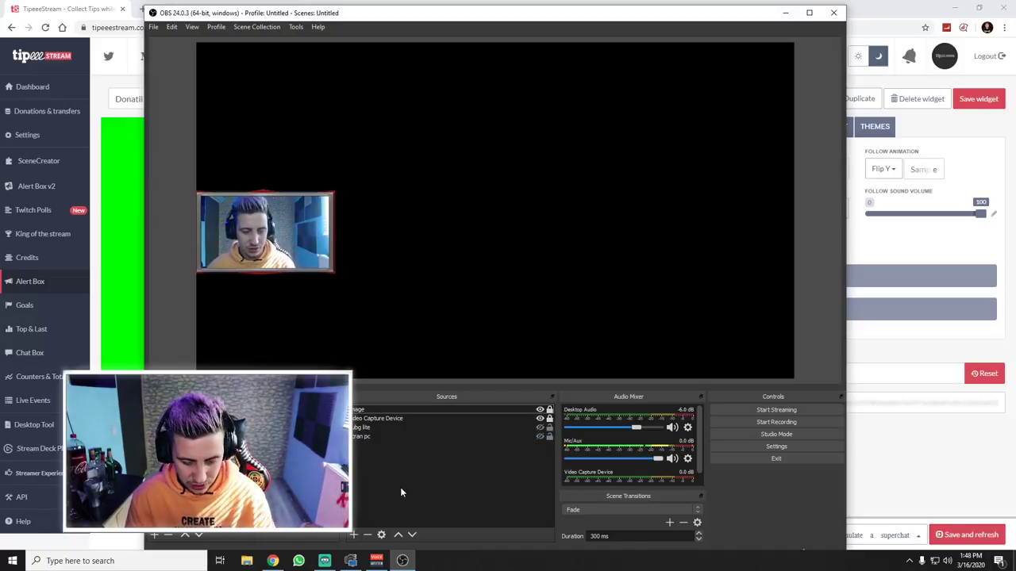
left_click(354, 535)
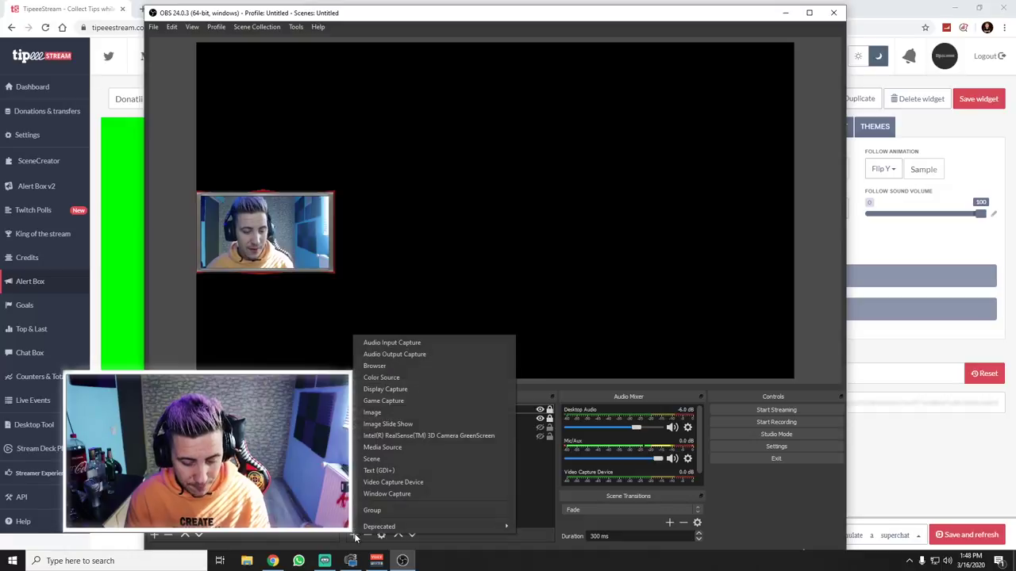
left_click(426, 367)
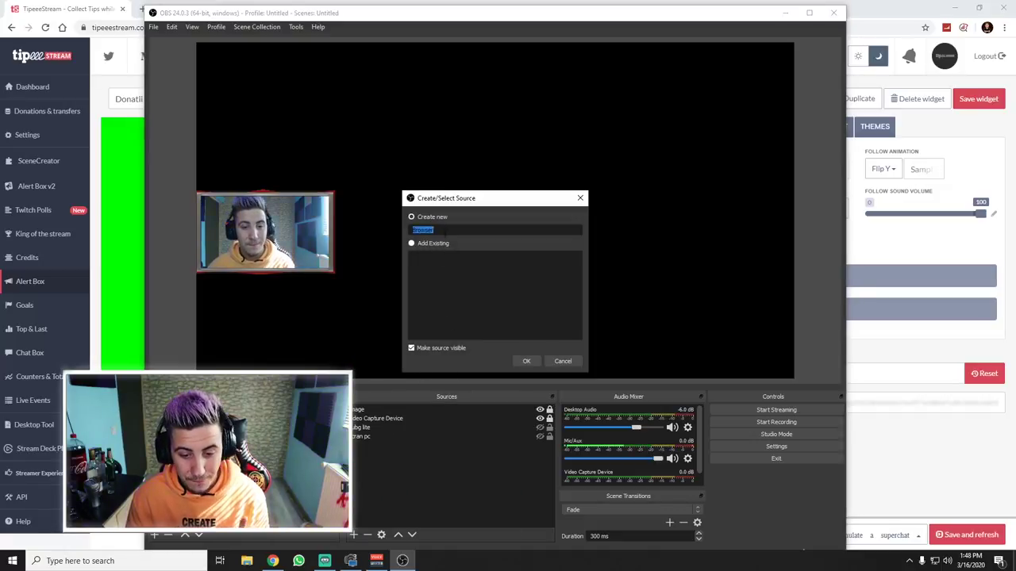
type("Donatii si abonari")
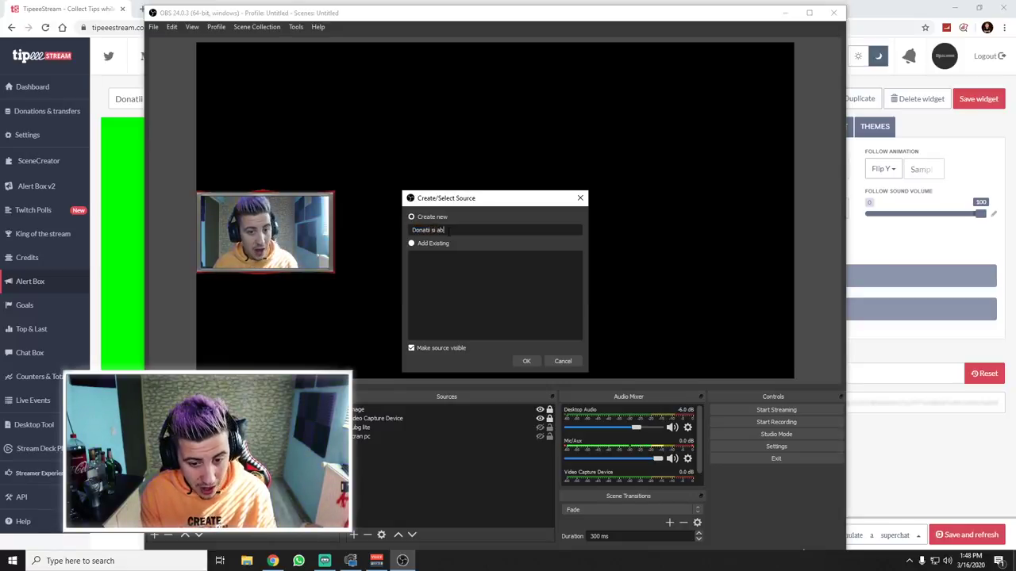
left_click(526, 360)
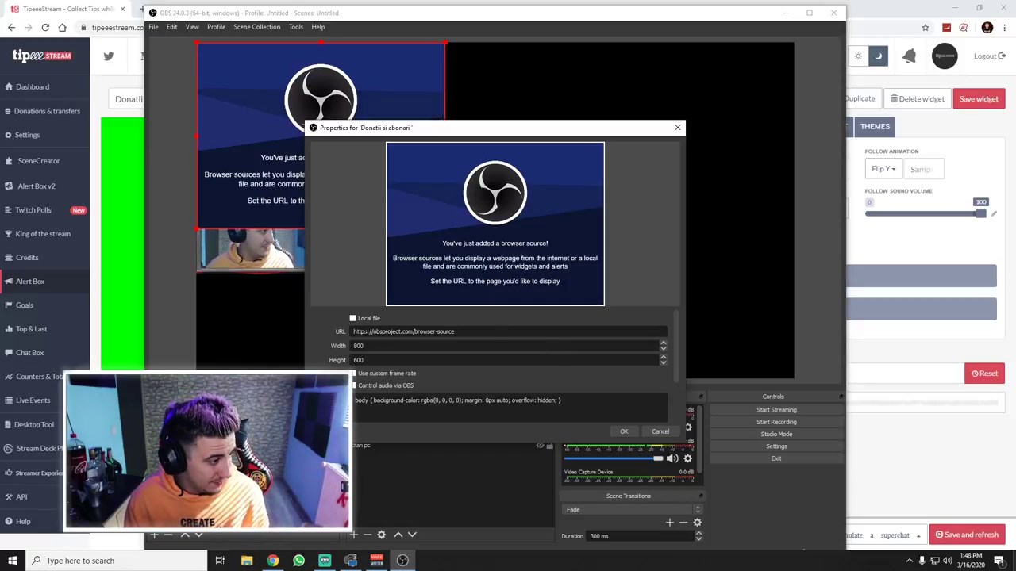
Replace the browser source's URL with the copied widget URL, confirm the properties, and move the source to the right half of the canvas
triple_click(414, 331)
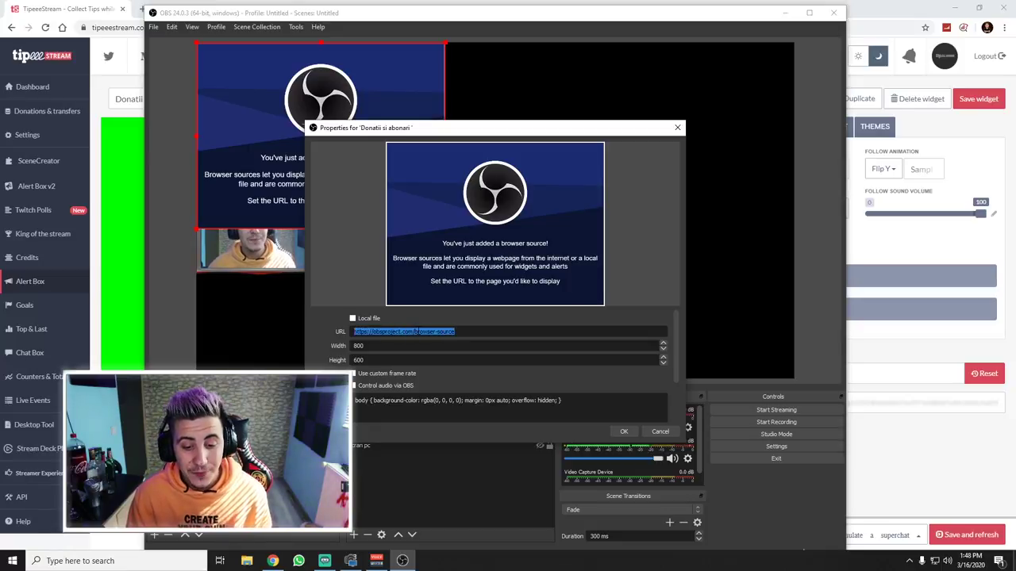
key("BackSpace")
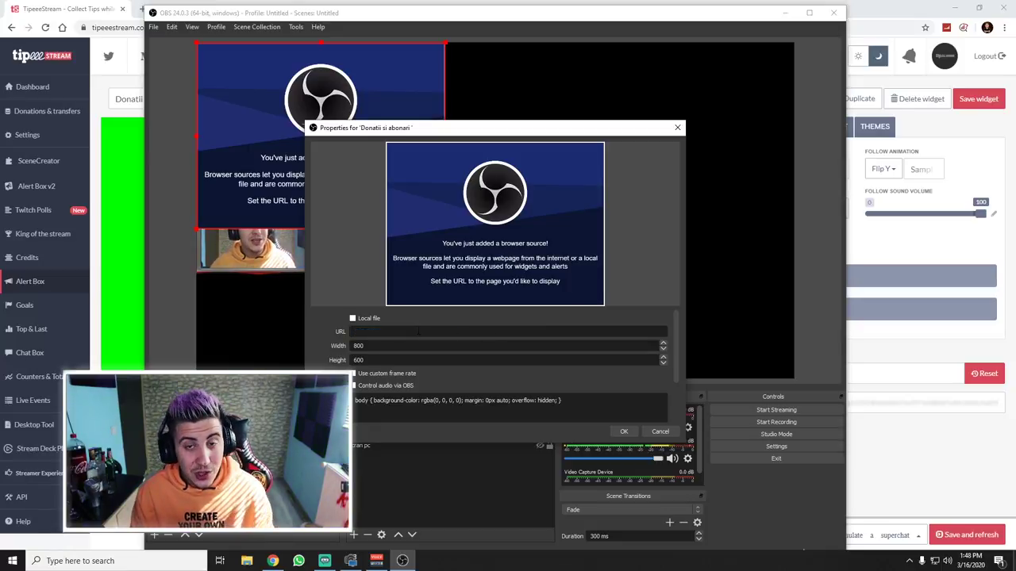
right_click(471, 333)
left_click(498, 393)
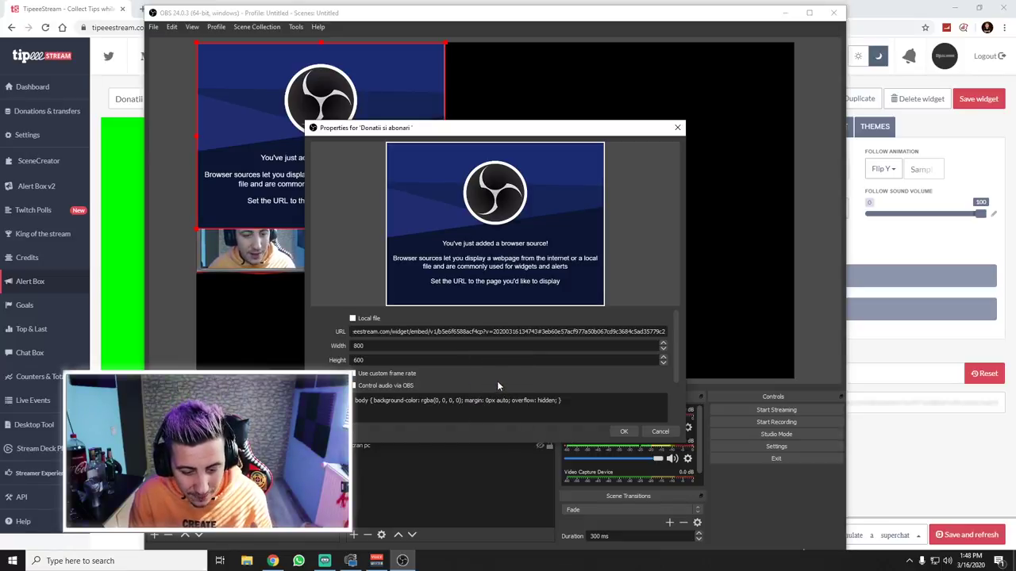
left_click(623, 431)
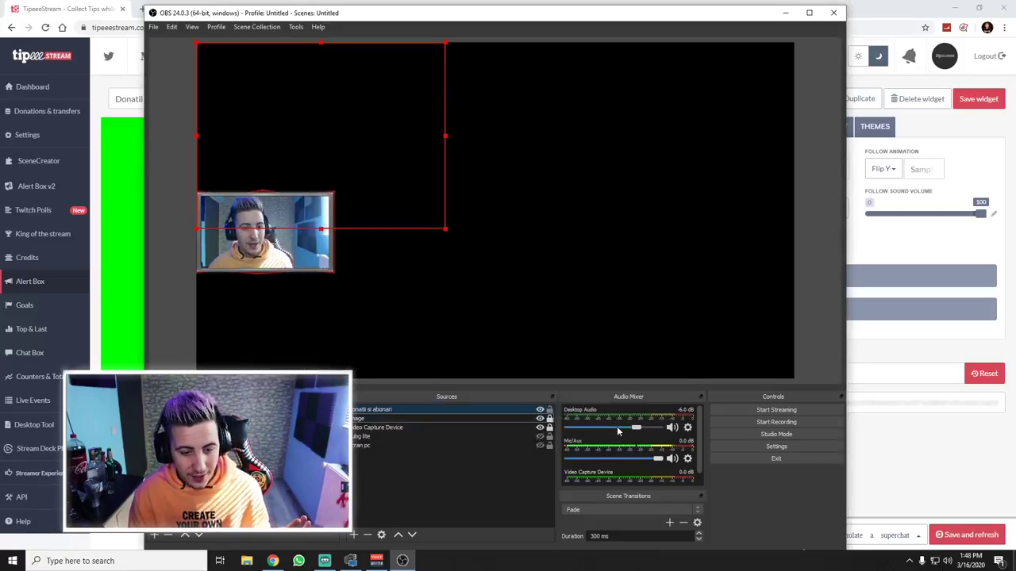
left_click_drag(336, 95, 631, 203)
Shrink the OBS and browser windows and arrange them side by side, with OBS on the left and the TipeeeStream page on the right
left_click_drag(849, 70, 576, 64)
left_click_drag(441, 9, 845, 44)
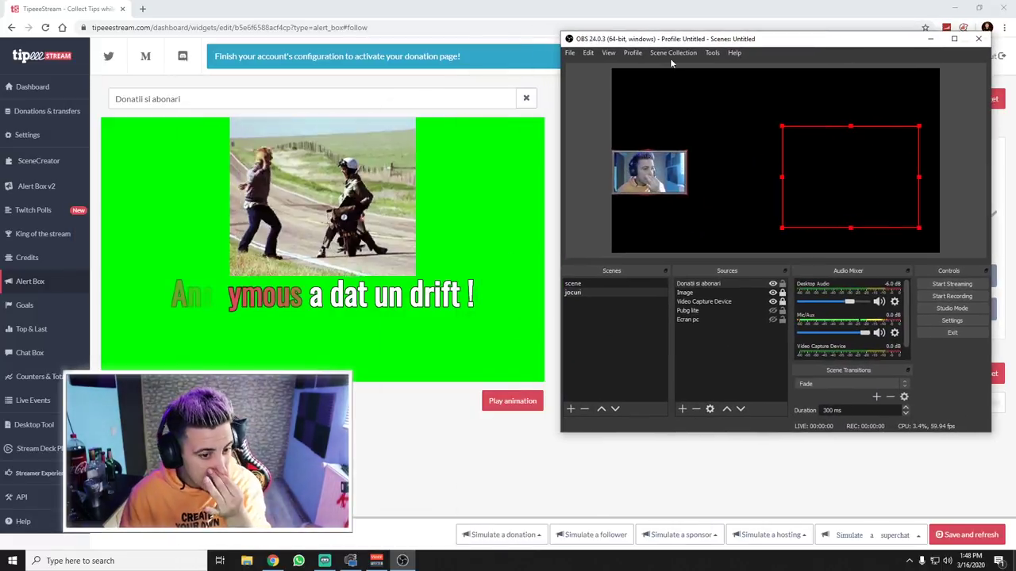
double_click(652, 9)
left_click_drag(652, 9, 348, 15)
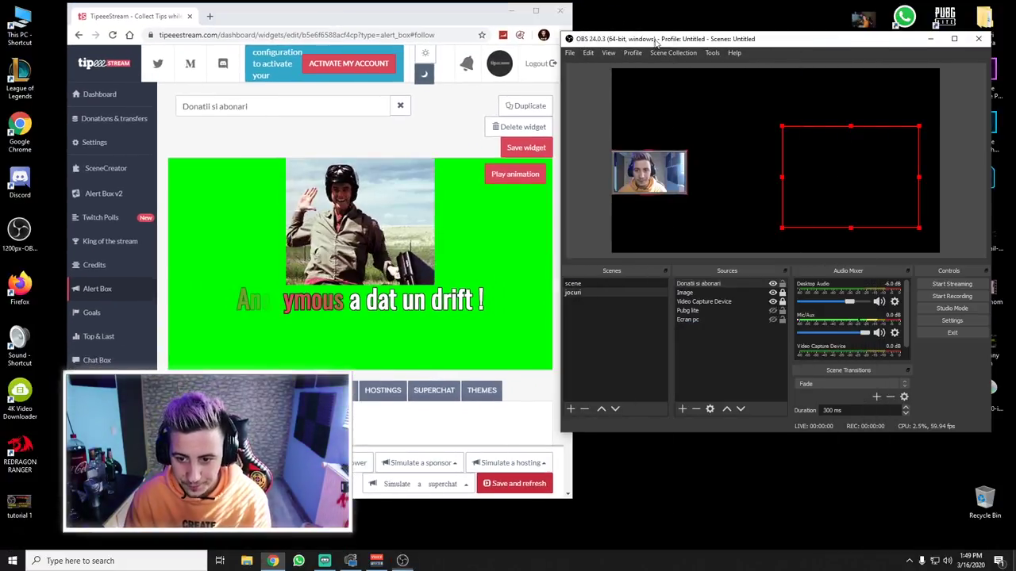
left_click_drag(654, 38, 667, 31)
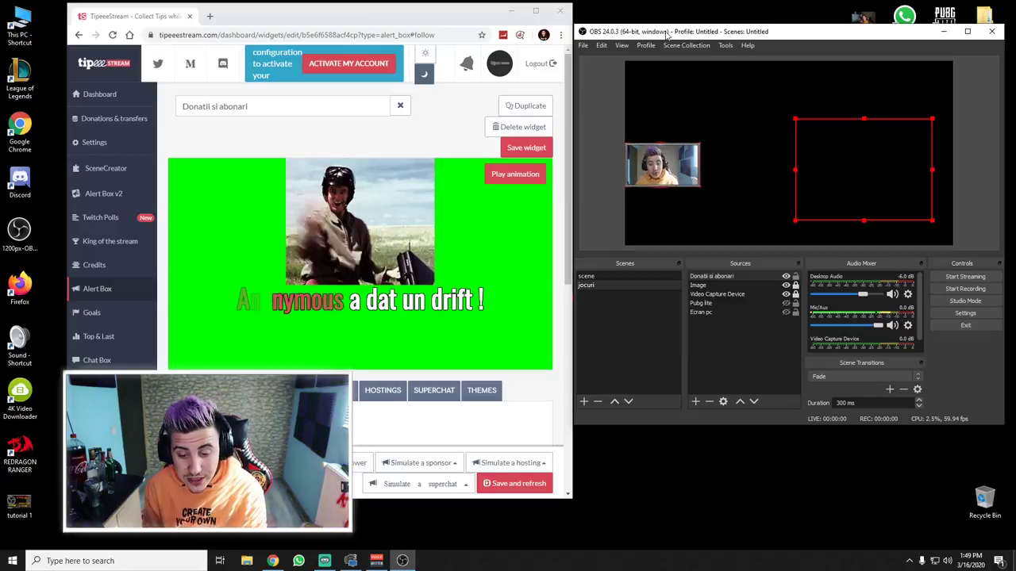
scroll(398, 348, "down", 2)
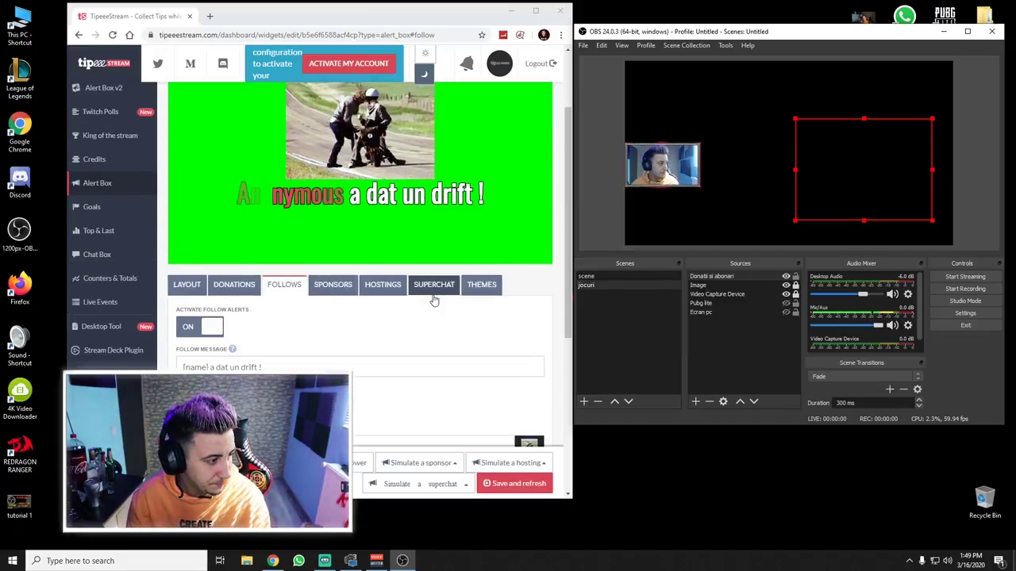
left_click_drag(751, 31, 264, 35)
left_click_drag(339, 16, 773, 12)
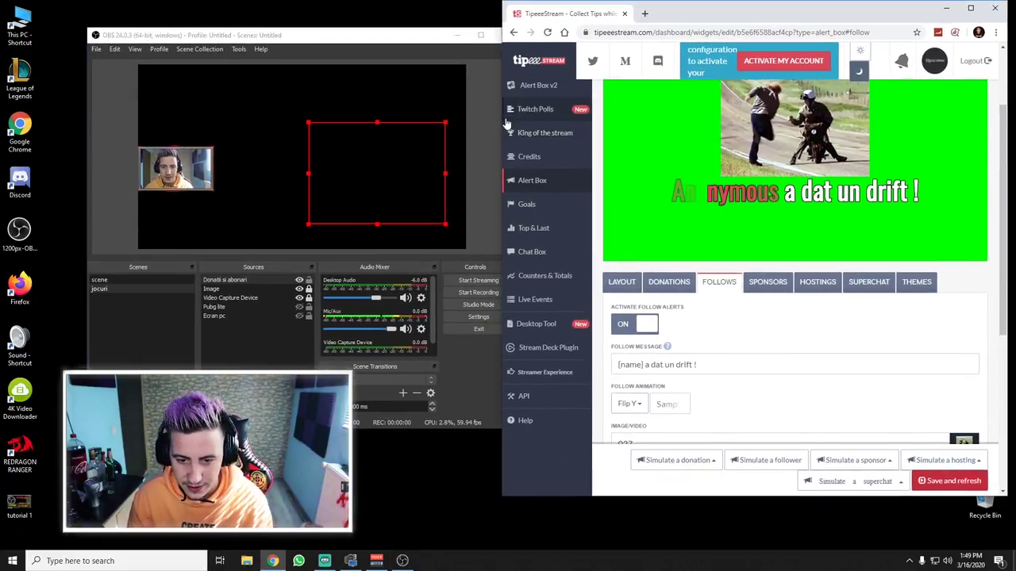
left_click_drag(502, 127, 523, 127)
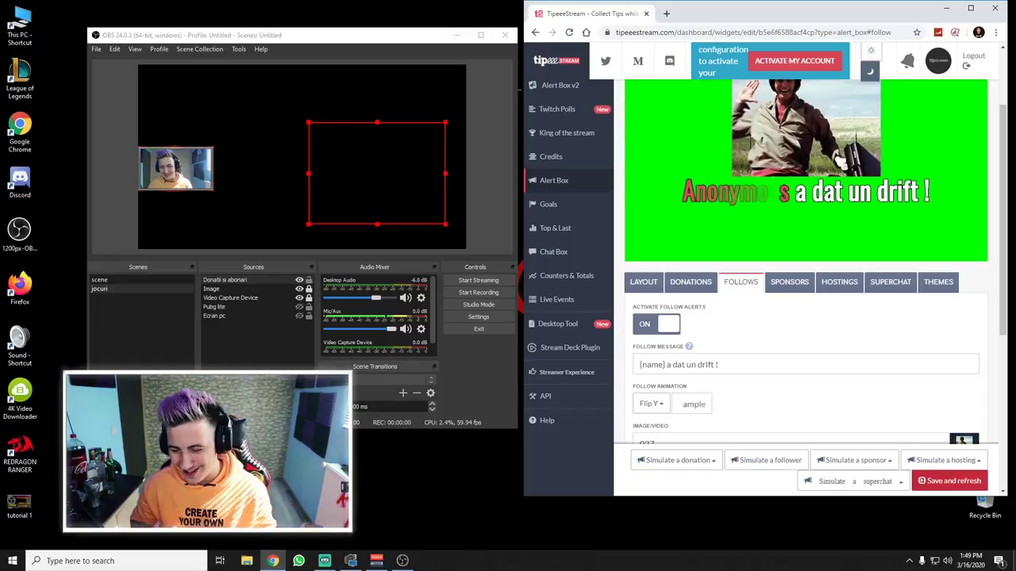
Simulate a 1.00 donation to test the alert and enlarge the "Donatii si abonari" source slightly on the OBS canvas
left_click(680, 460)
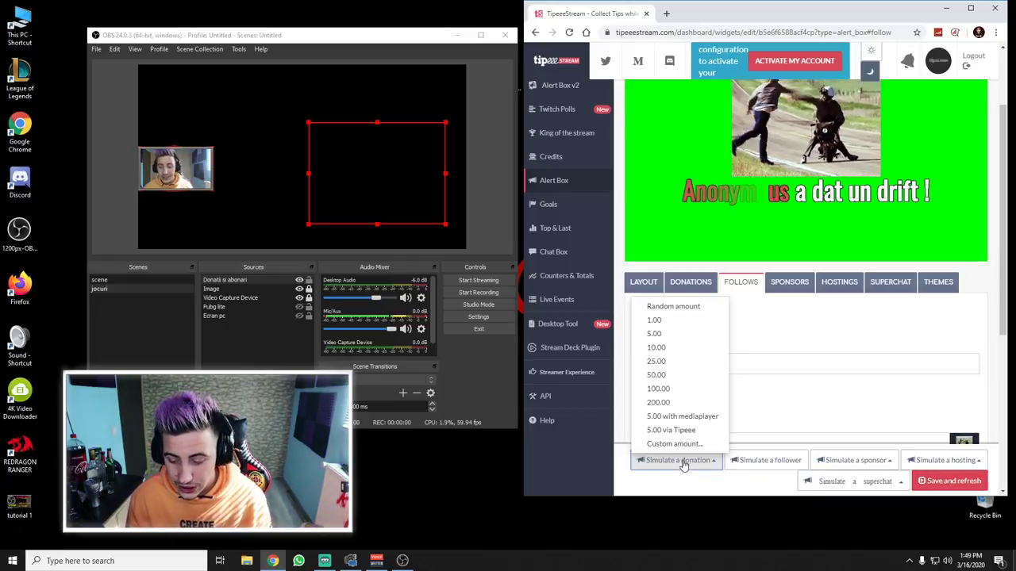
left_click(664, 325)
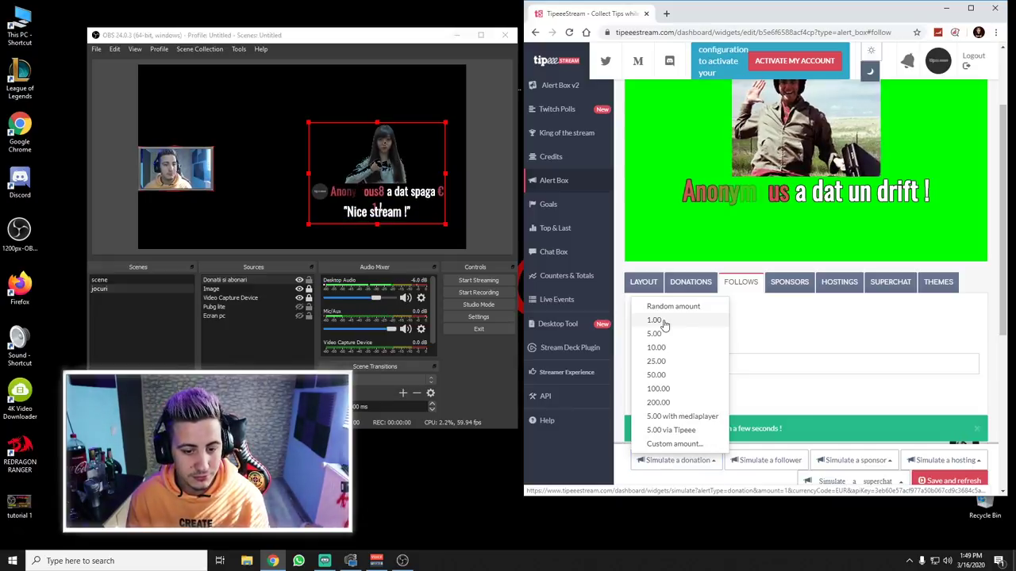
left_click(492, 193)
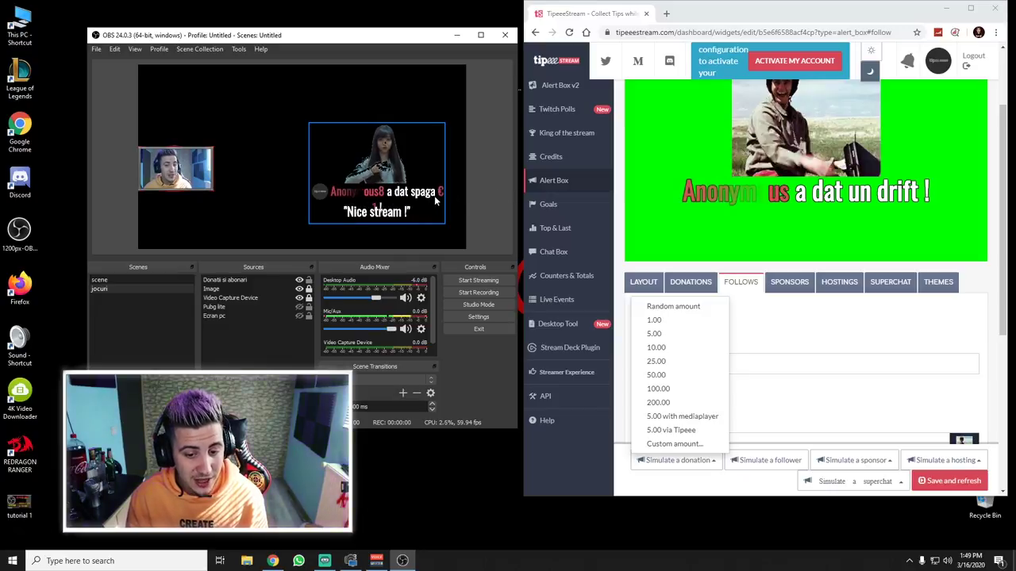
left_click(387, 194)
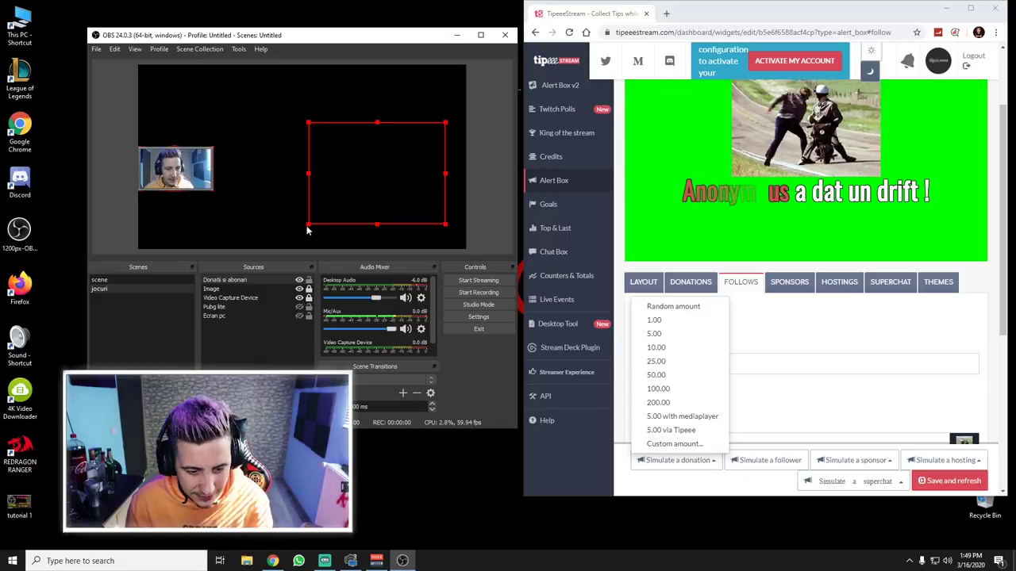
left_click_drag(308, 229, 292, 237)
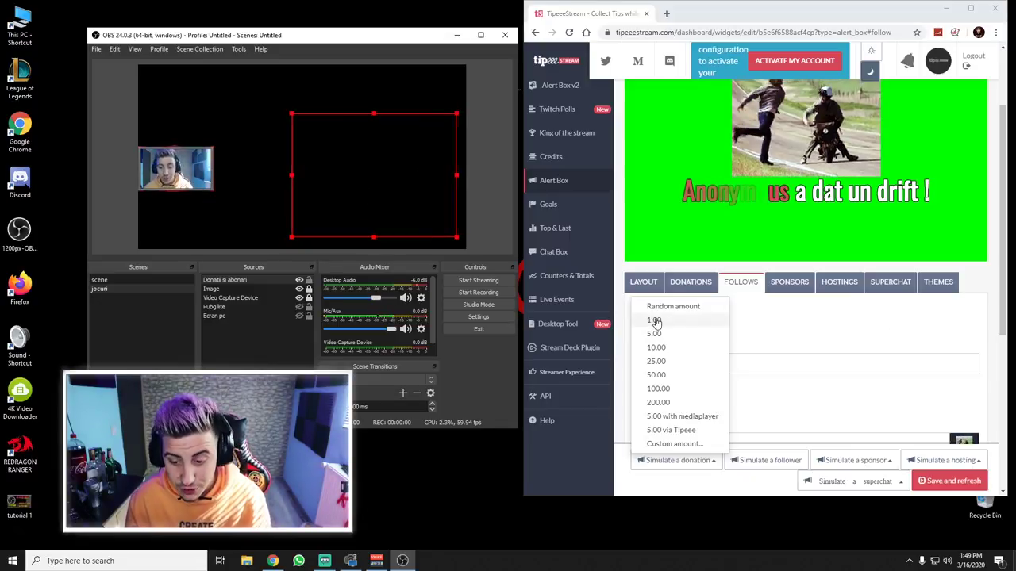
Simulate another 1.00 donation to check the enlarged alert on the OBS canvas
left_click(671, 462)
left_click(674, 463)
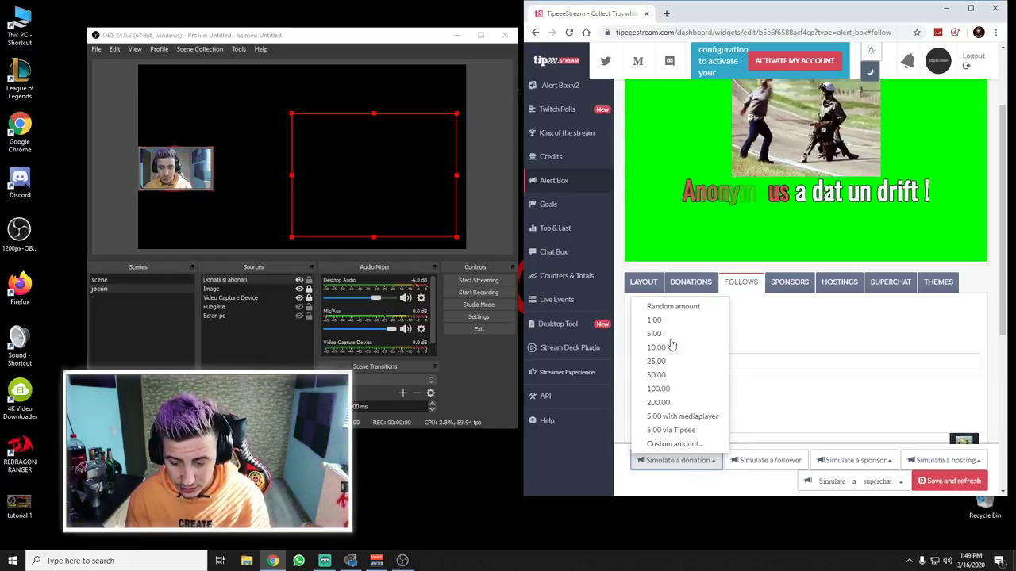
left_click(655, 321)
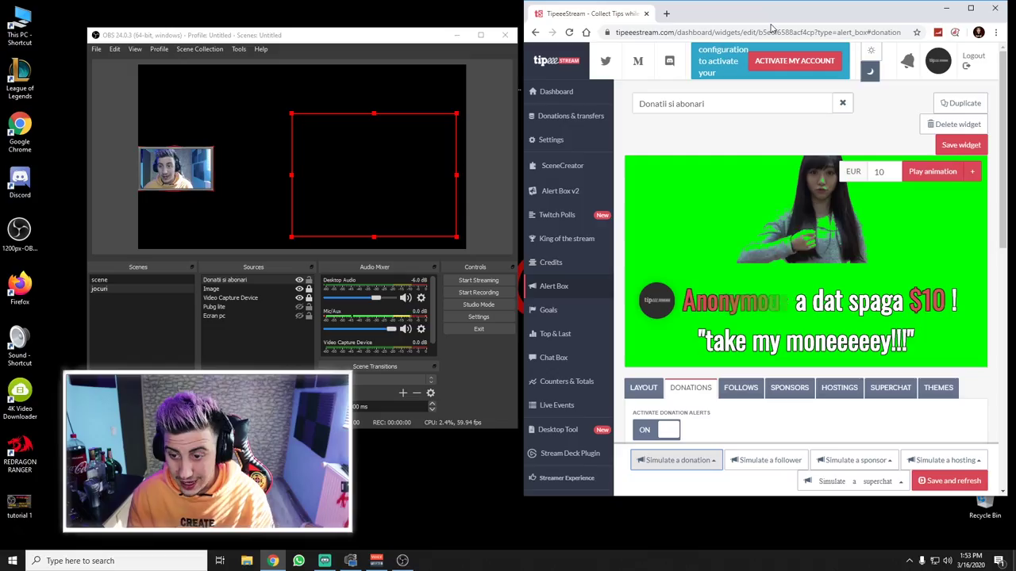
Maximize the browser and, in the donation template adjustments, set donator message scale to 80, alert message scale to 90 and donator message Translate Y to 21
double_click(812, 11)
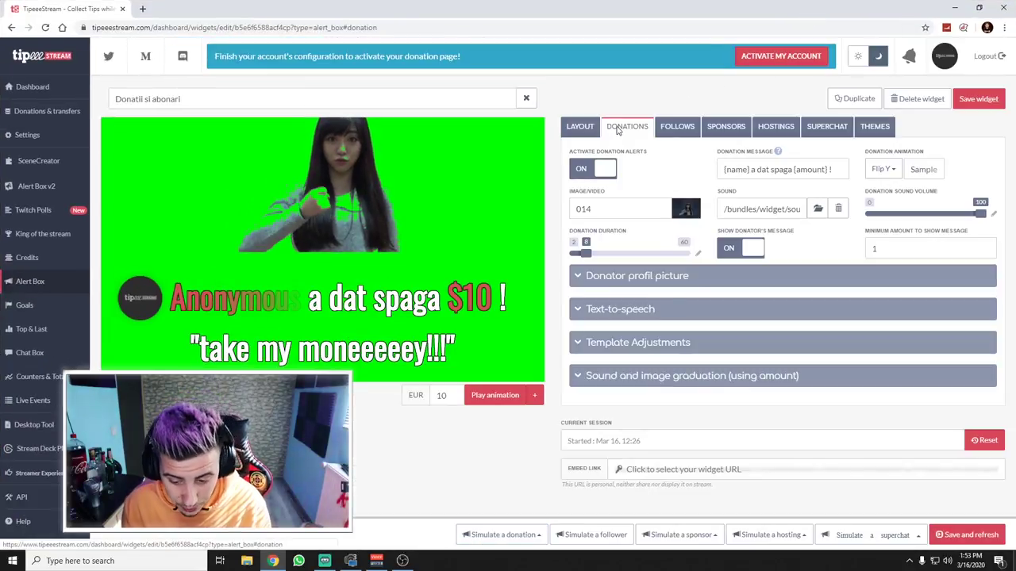
left_click(649, 346)
scroll(655, 326, "down", 2)
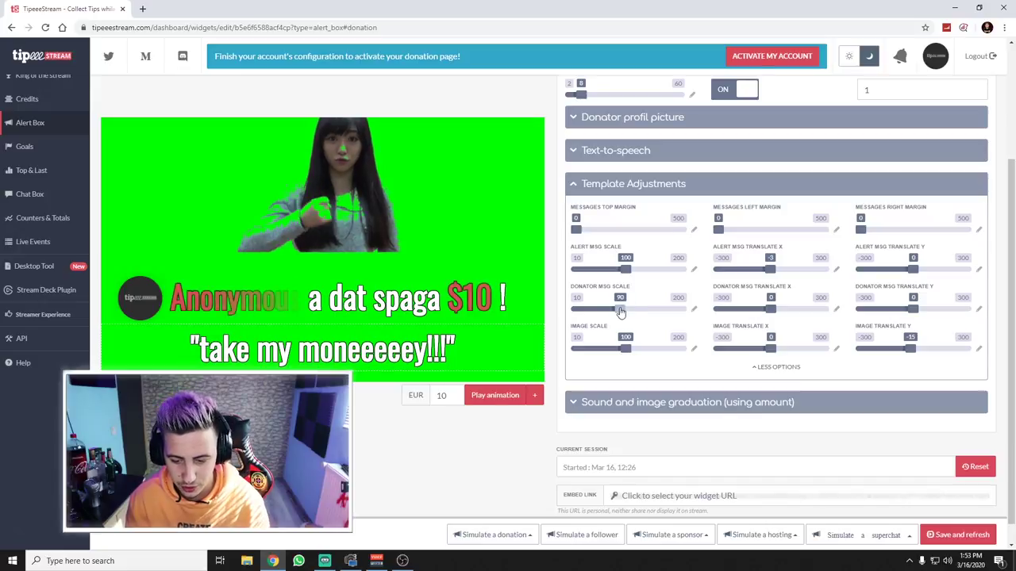
left_click_drag(620, 311, 616, 311)
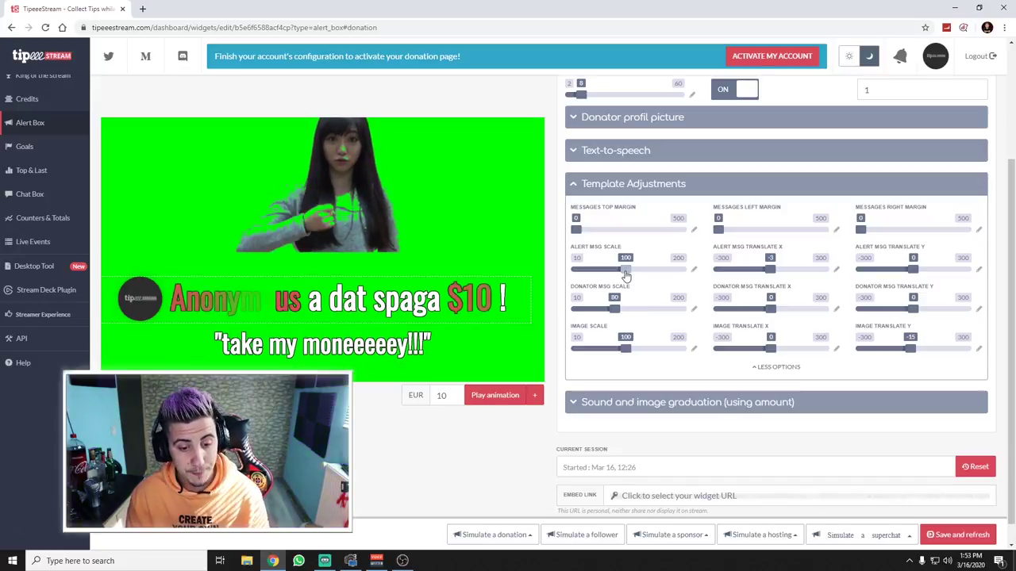
left_click_drag(625, 275, 620, 275)
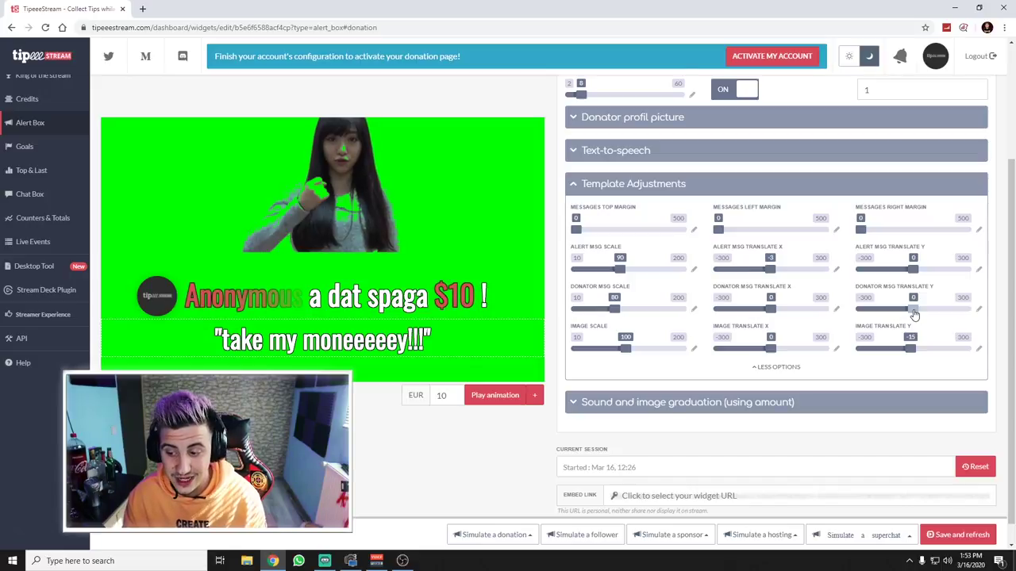
left_click_drag(912, 316, 917, 313)
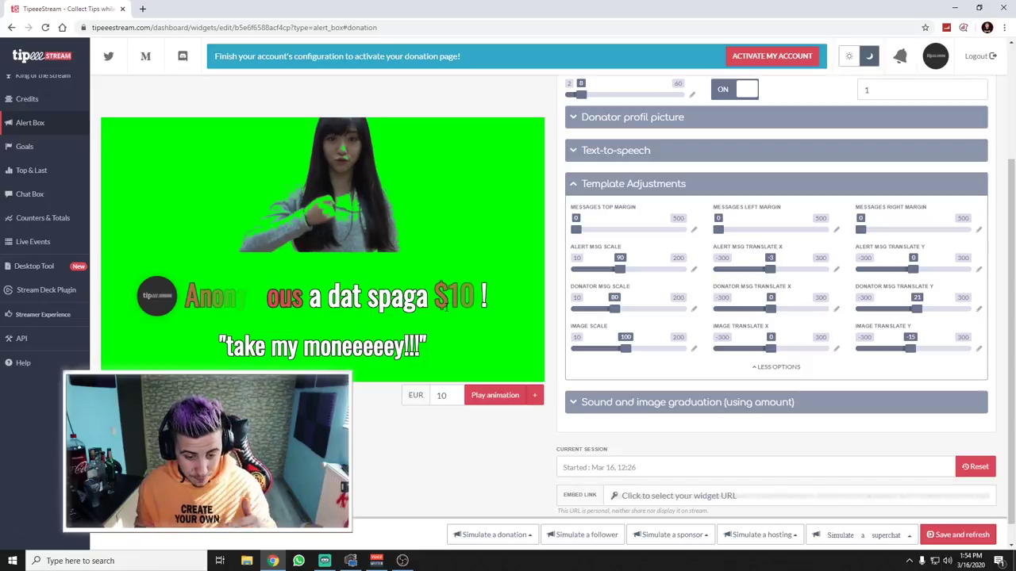
Save and refresh the alert box, copy the widget URL from its pop-up window and switch to OBS
left_click(952, 536)
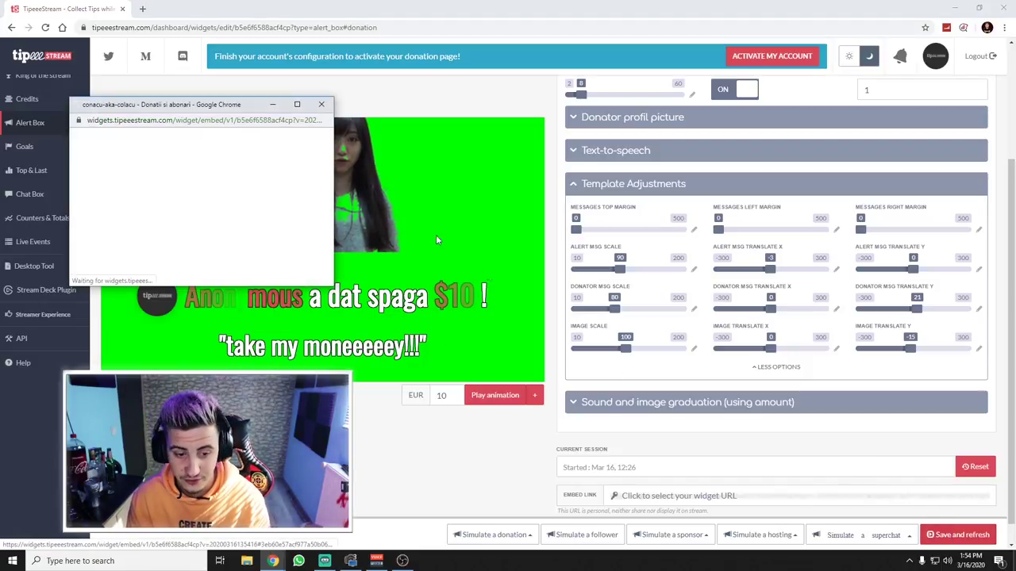
left_click(265, 121)
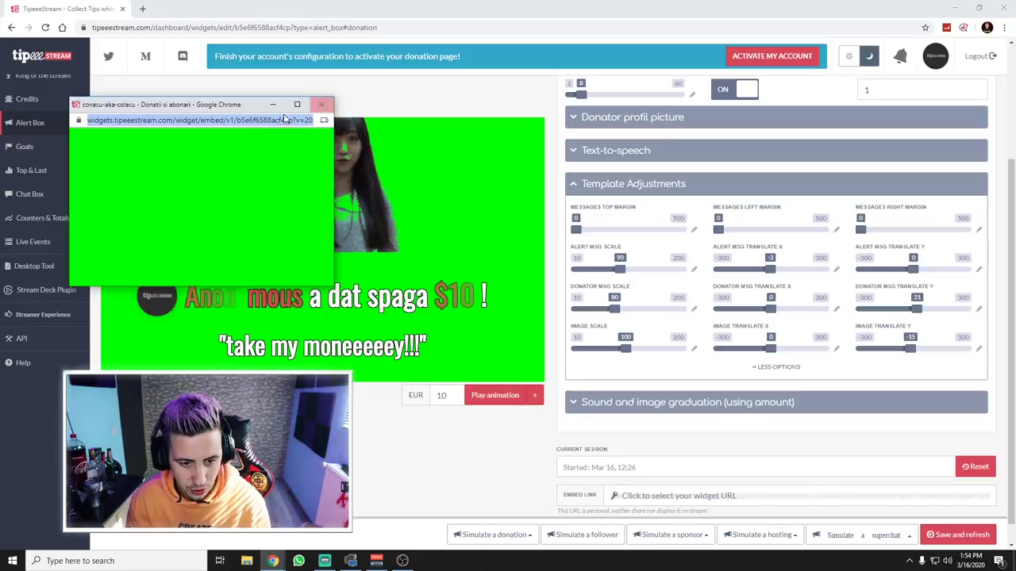
right_click(299, 119)
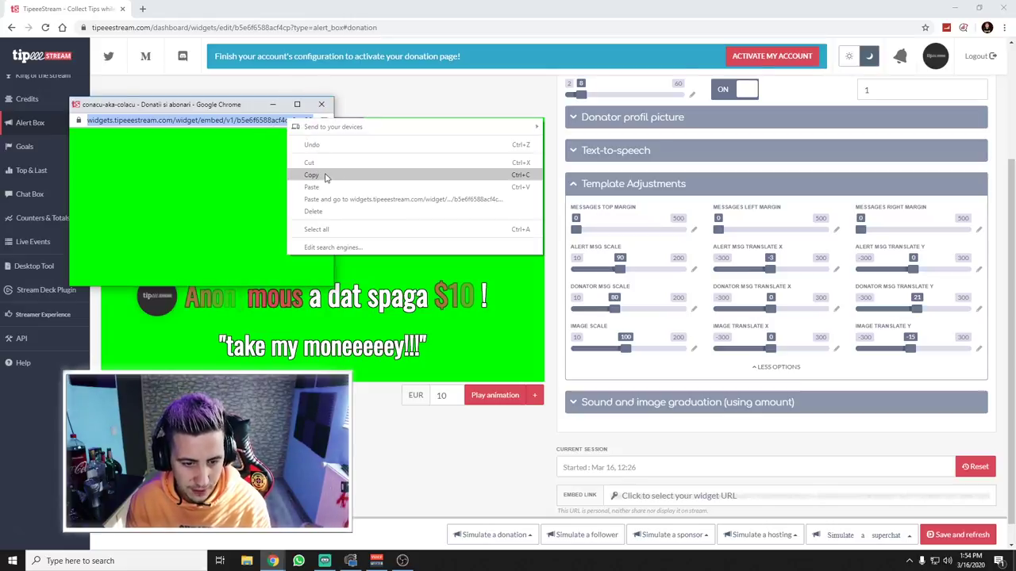
left_click(322, 178)
key("alt+Tab")
right_click(625, 260)
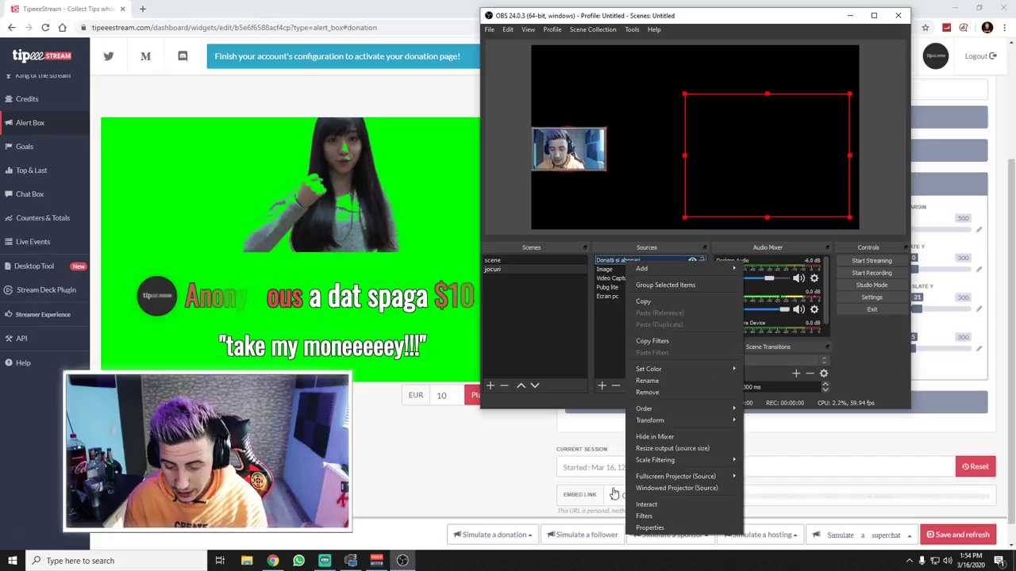
left_click(649, 528)
left_click(859, 358)
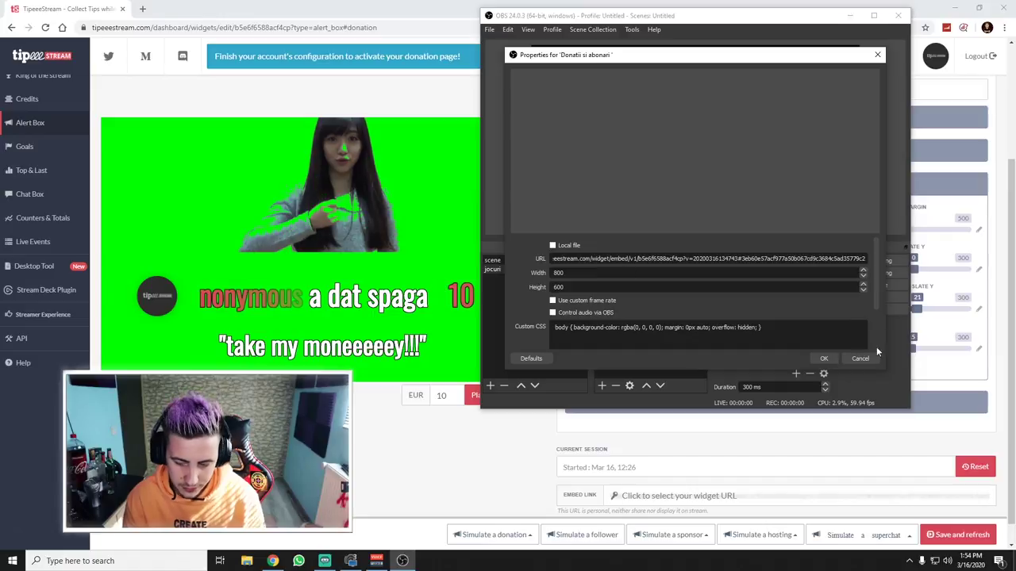
left_click(860, 359)
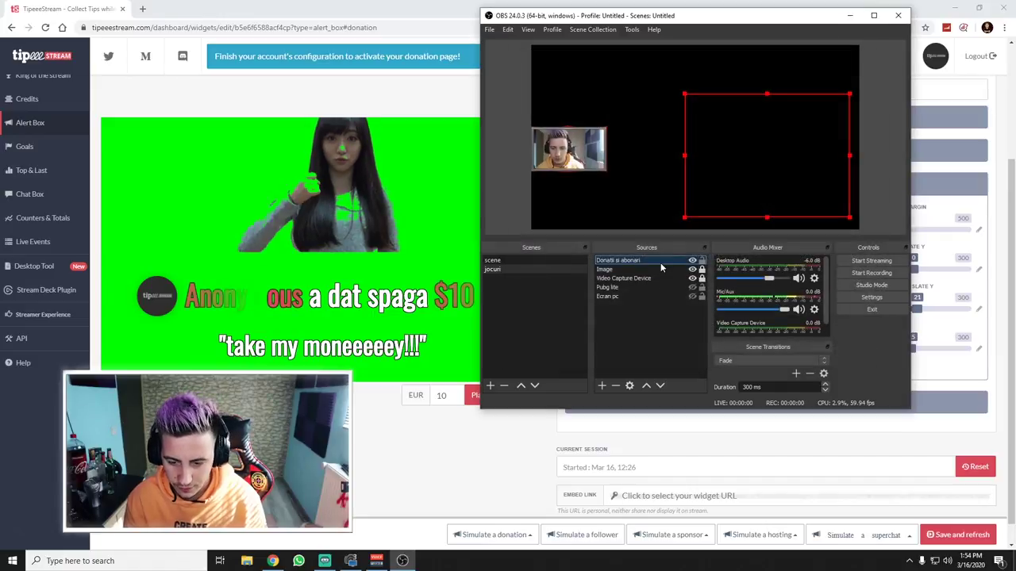
In the "Donatii si abonari" source's properties, replace the URL with the newly copied widget URL and confirm
right_click(652, 262)
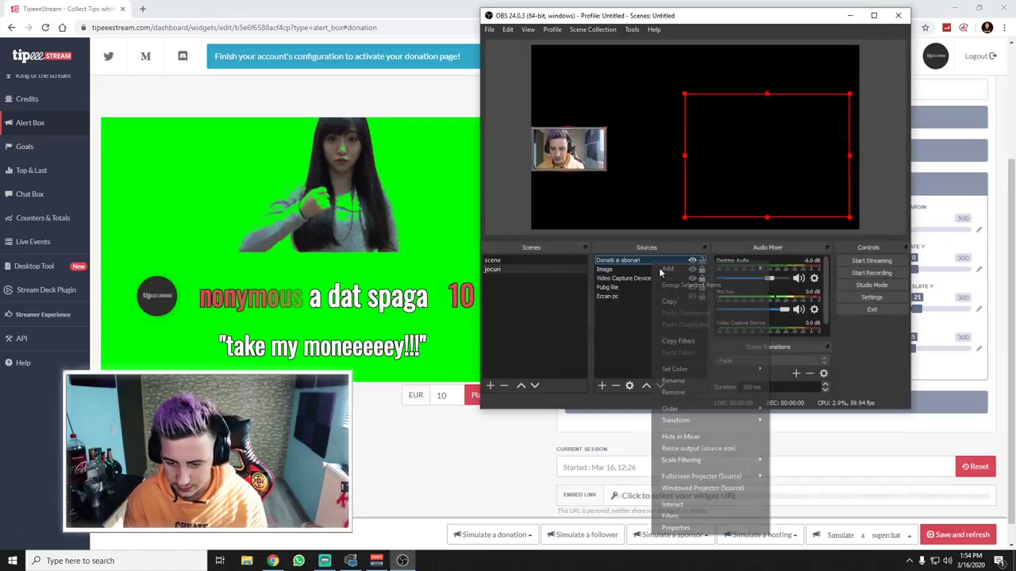
left_click(675, 528)
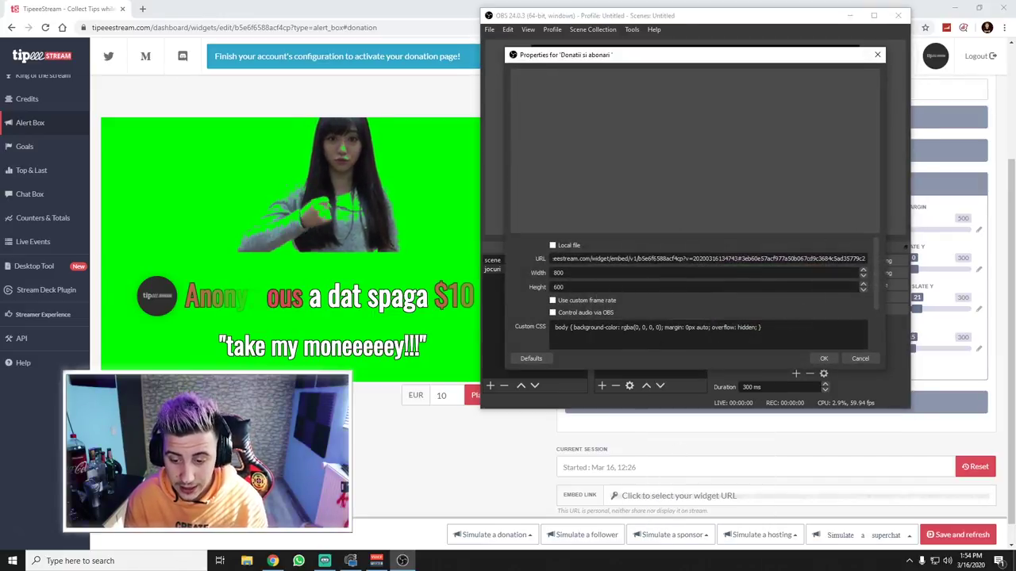
key("ctrl+a")
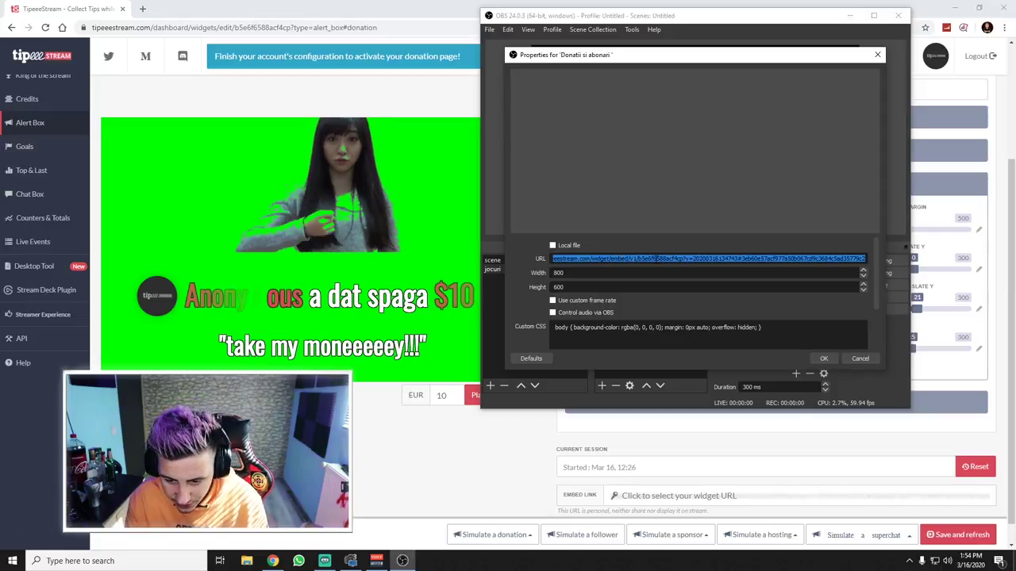
key("BackSpace")
key("ctrl+v")
right_click(655, 261)
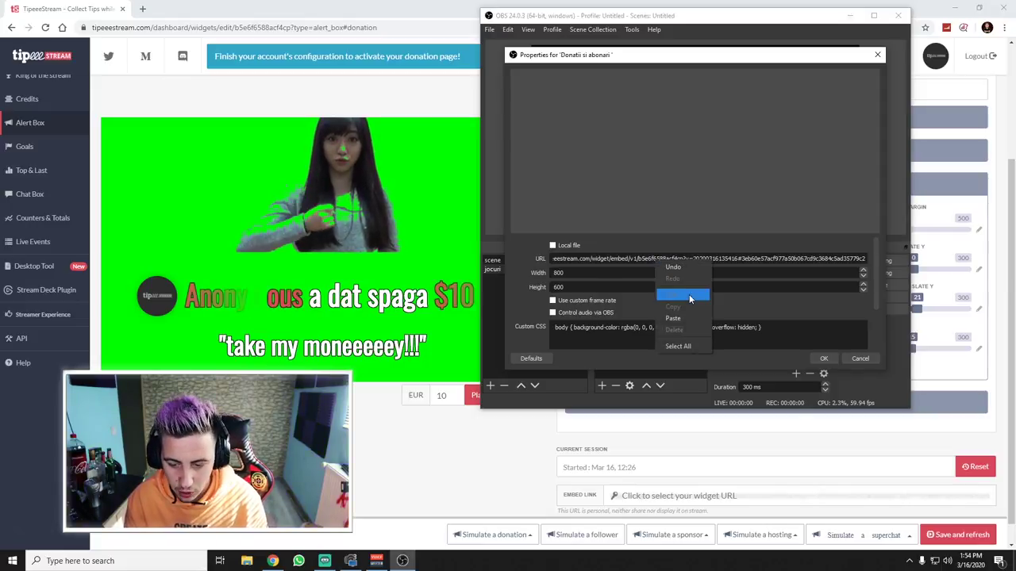
left_click(736, 258)
left_click(825, 358)
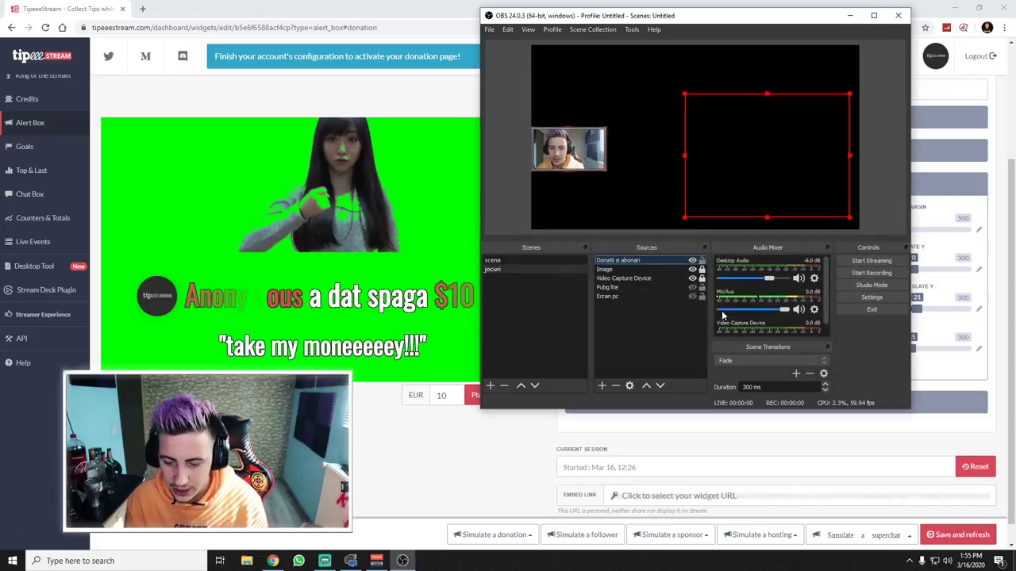
Return to the browser, restore it to its smaller size and place the OBS window to its left
key("alt+Tab")
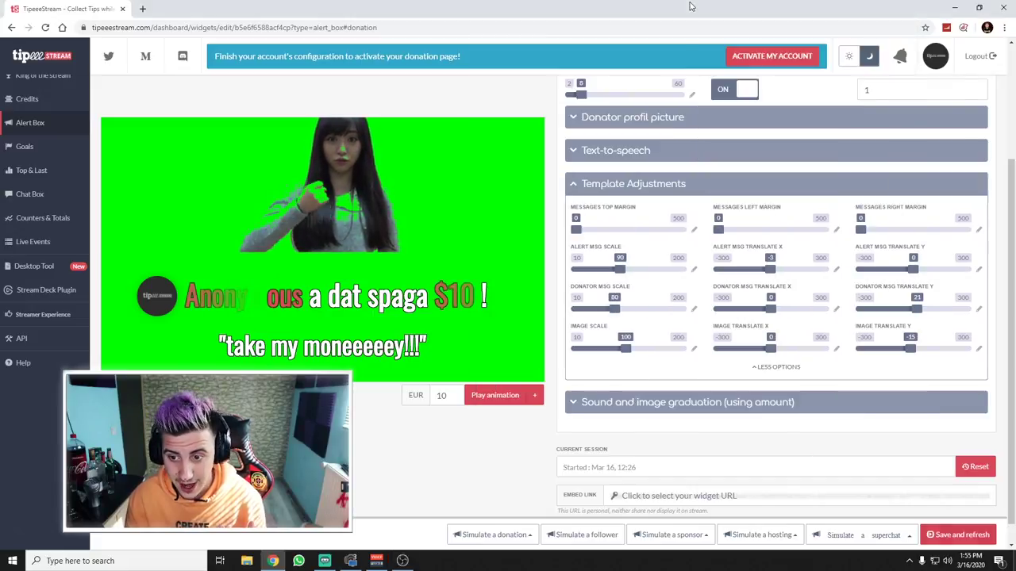
double_click(666, 9)
left_click_drag(509, 18, 123, 15)
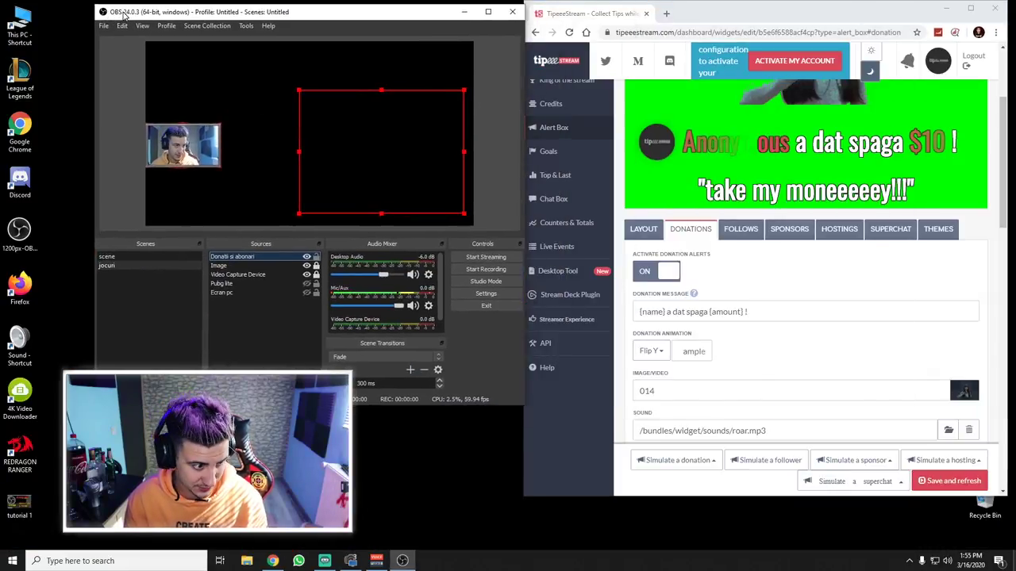
Simulate a 5.00 donation and a new follower to test both alerts in the OBS preview
left_click(677, 460)
left_click(654, 333)
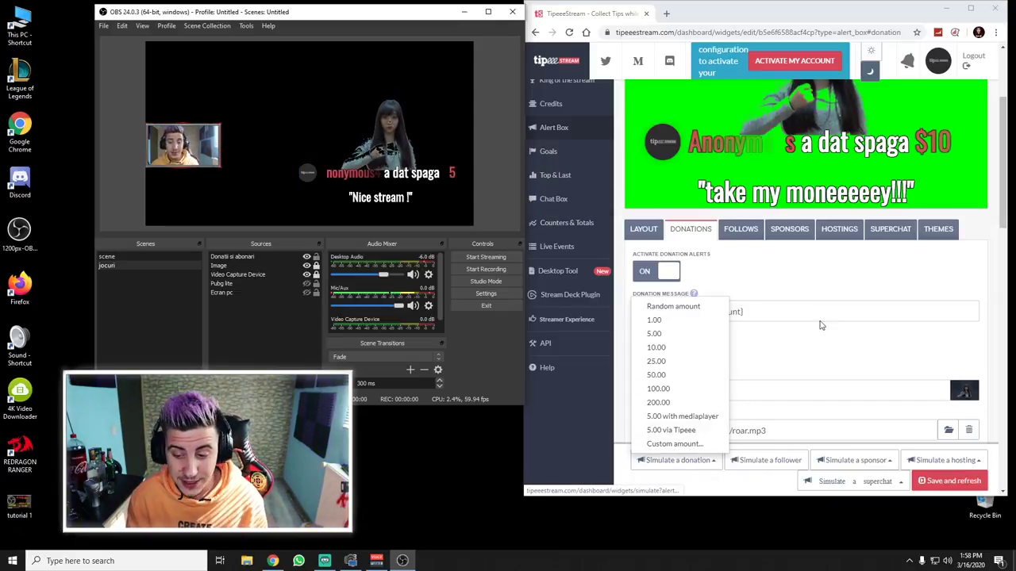
left_click(757, 263)
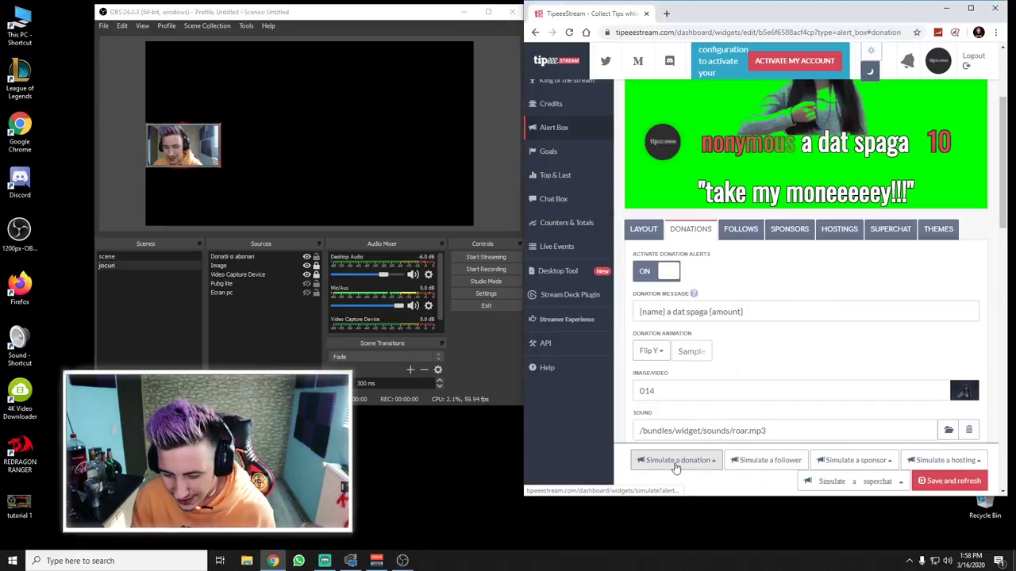
left_click(765, 465)
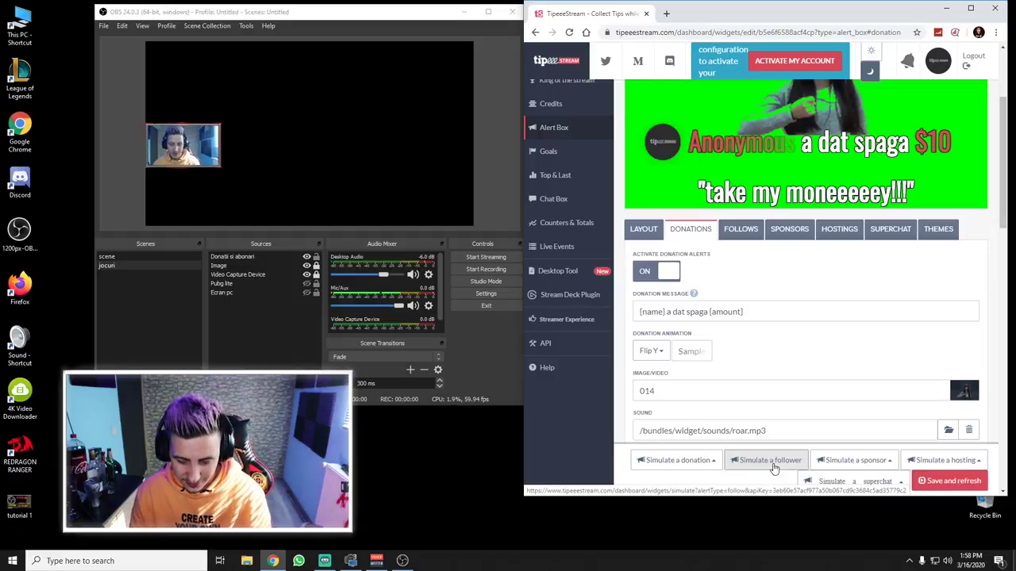
left_click(773, 469)
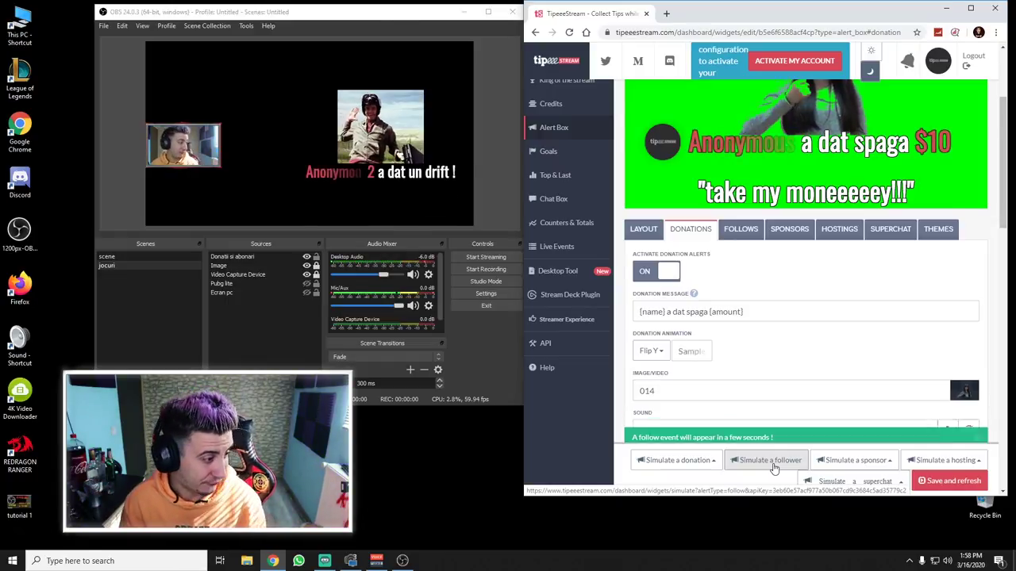
Maximize the browser and, in the donation text-to-speech settings, set minimum amount 1 and voice language Hungarian, leaving speech for the donator's message off
key("super+Up")
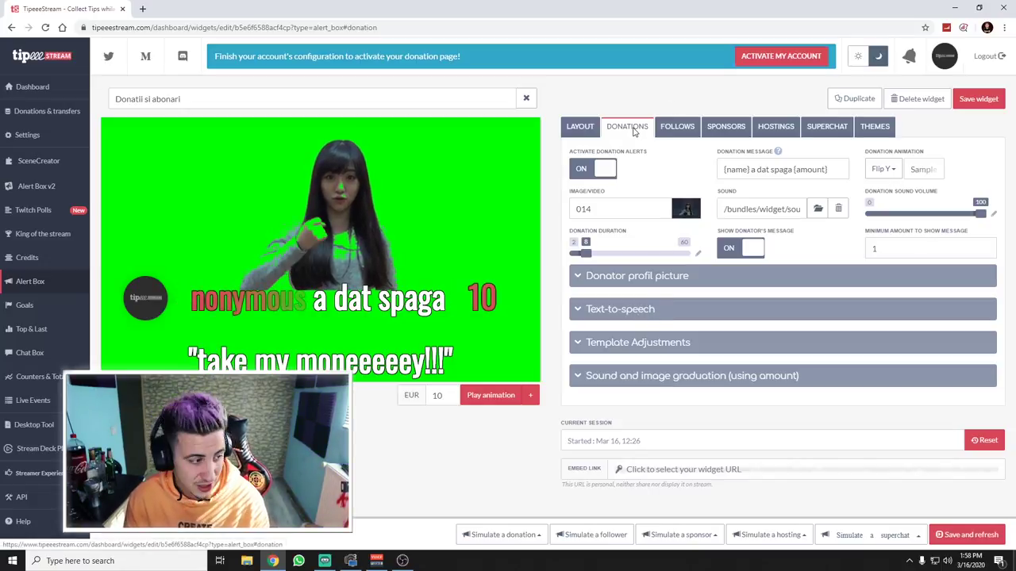
left_click(624, 311)
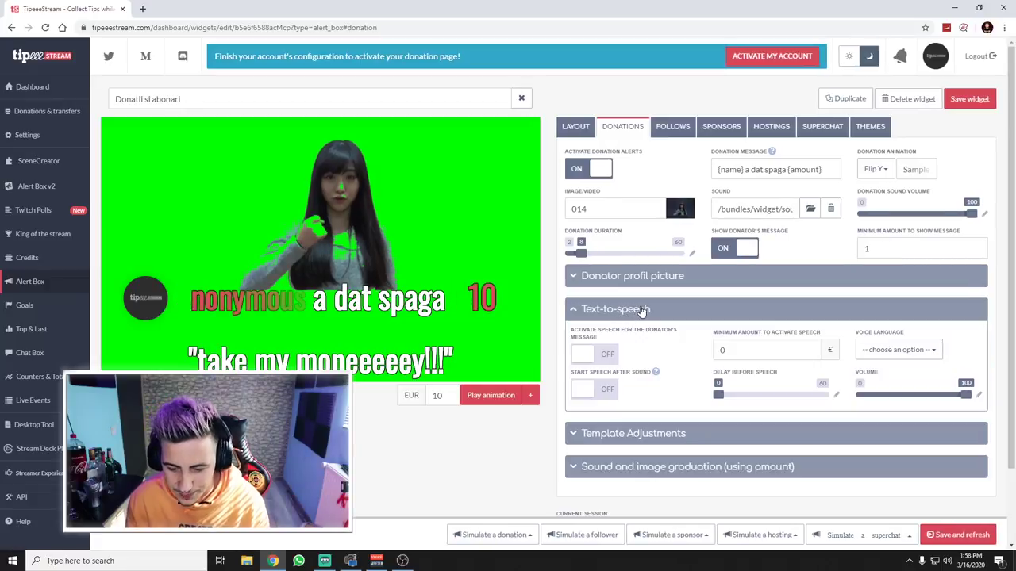
scroll(648, 305, "down", 1)
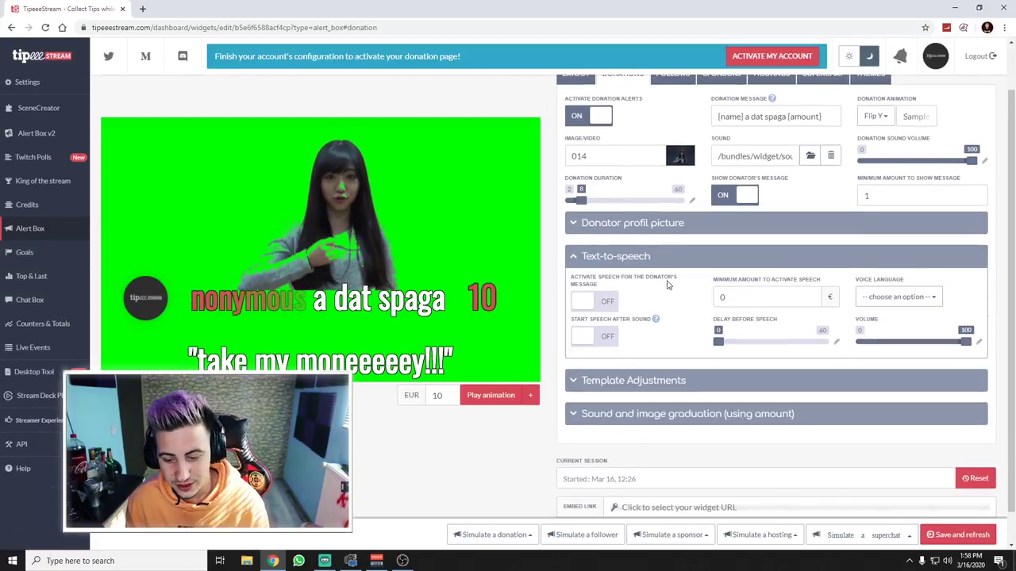
left_click(588, 301)
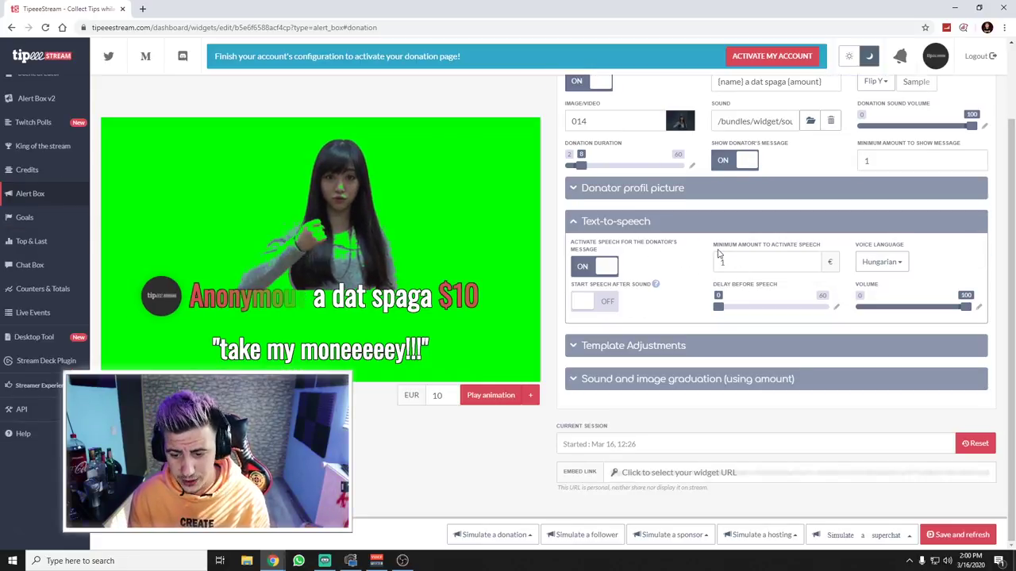
left_click(584, 265)
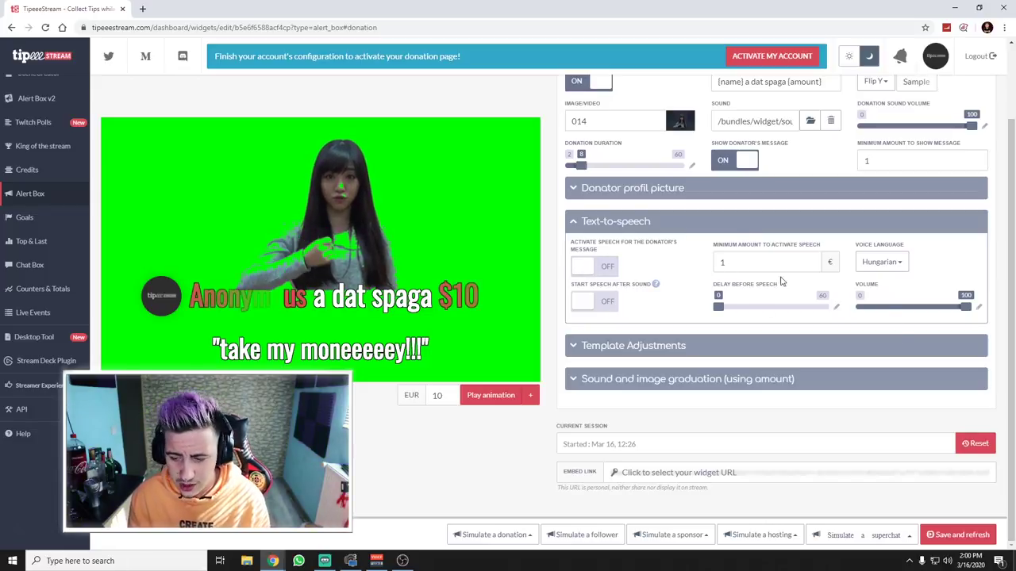
left_click(710, 226)
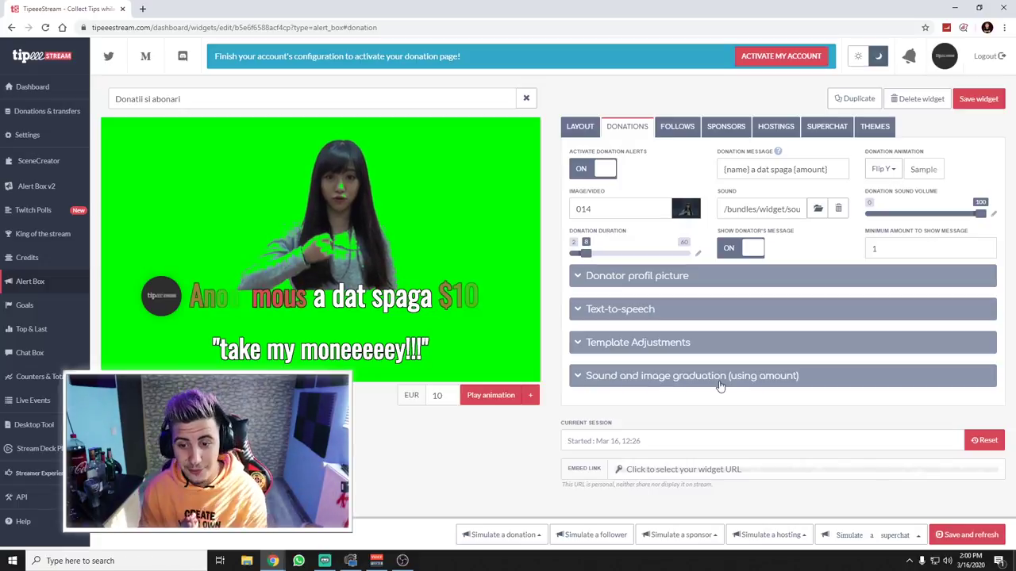
Check the alert box's follow and donation settings, and add a new Goal widget
left_click(677, 126)
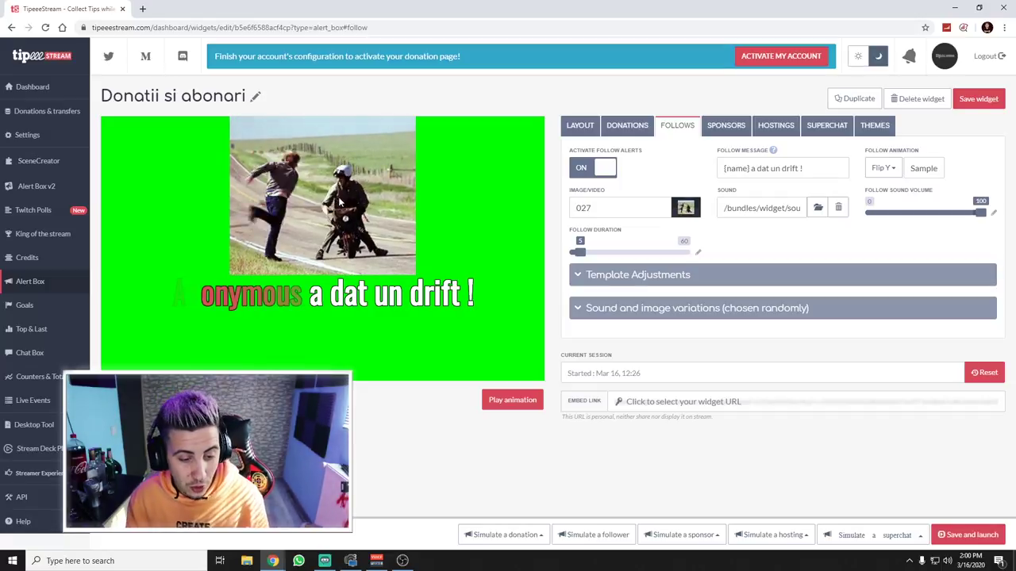
left_click(627, 126)
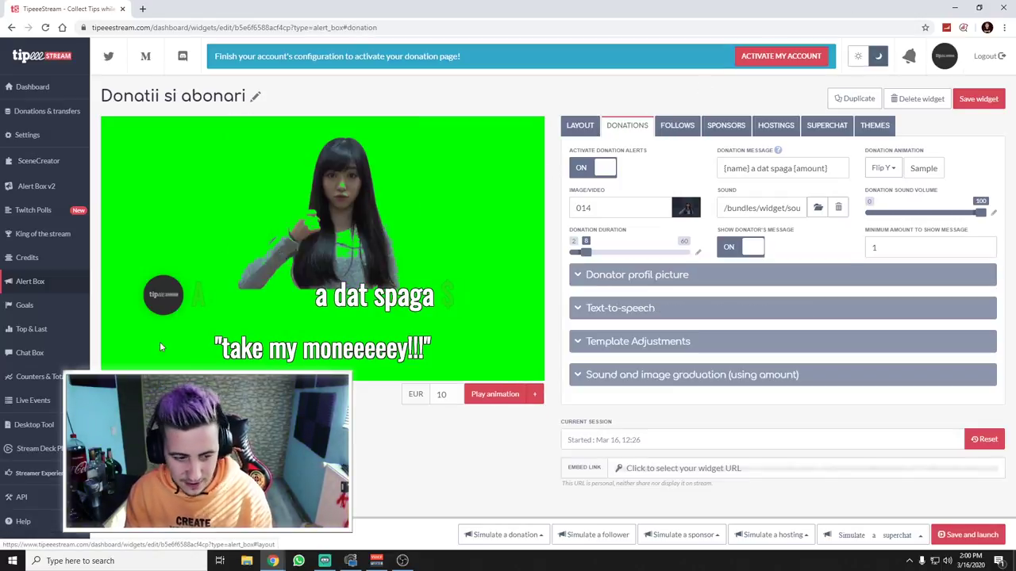
left_click(60, 309)
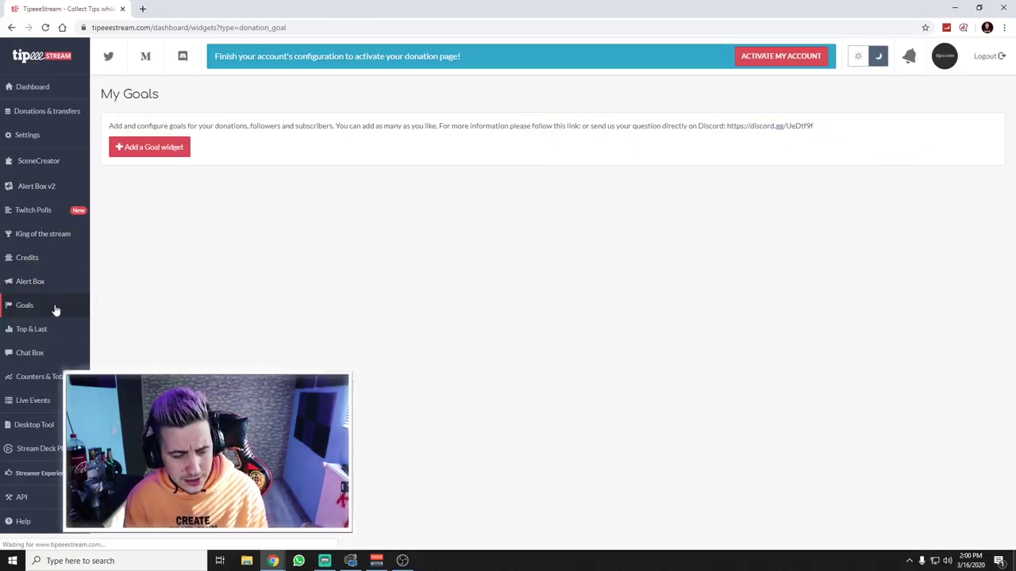
left_click(148, 151)
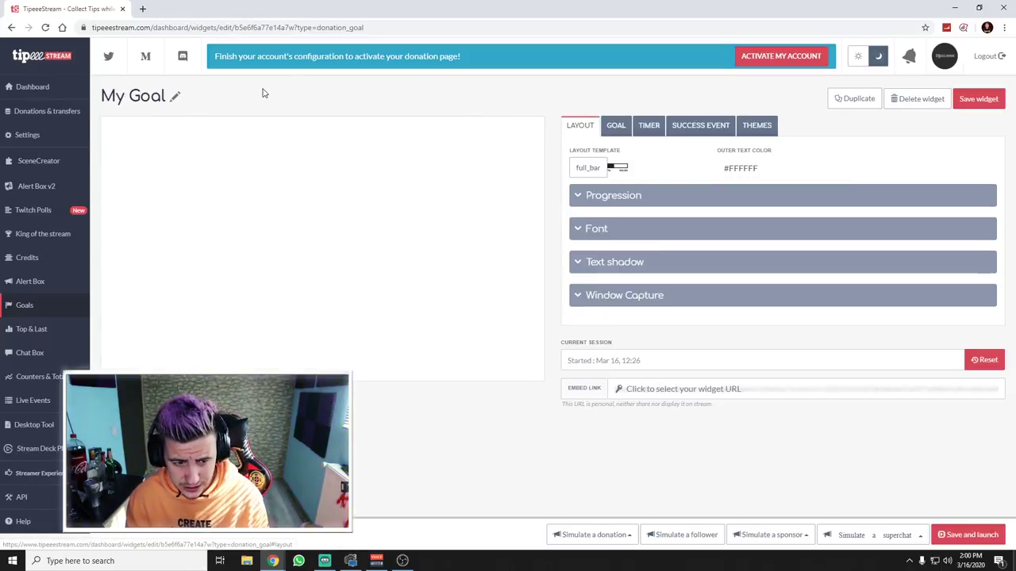
Rename the new goal widget as "Scaun gaming" and save it
left_click(174, 96)
double_click(226, 103)
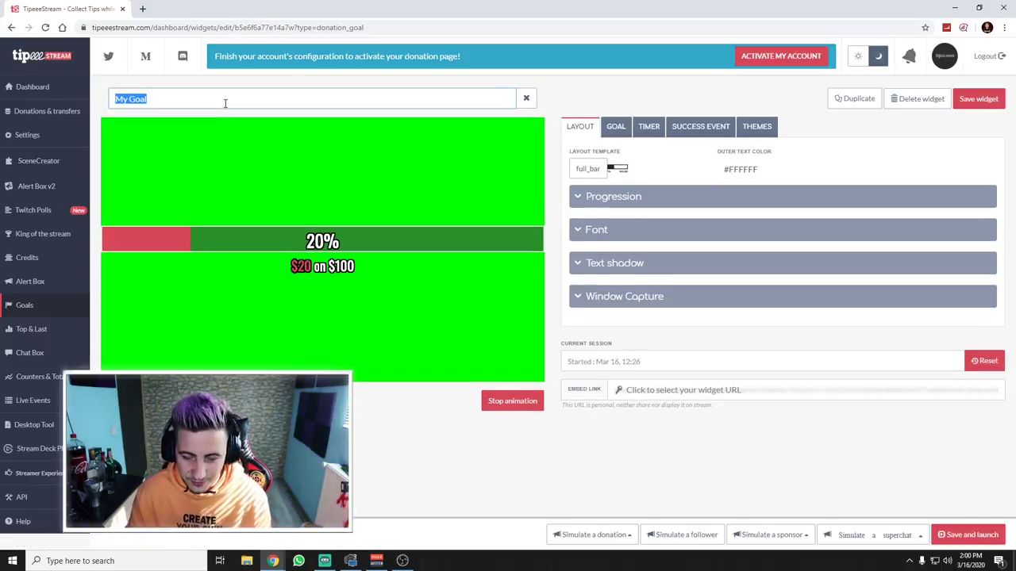
key("ctrl+a")
key("BackSpace")
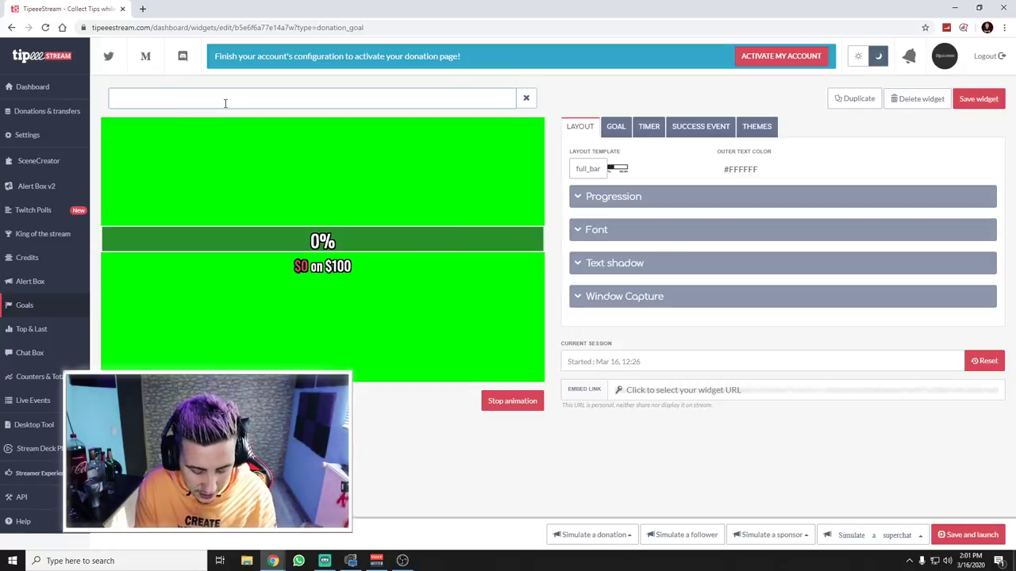
type("Scau")
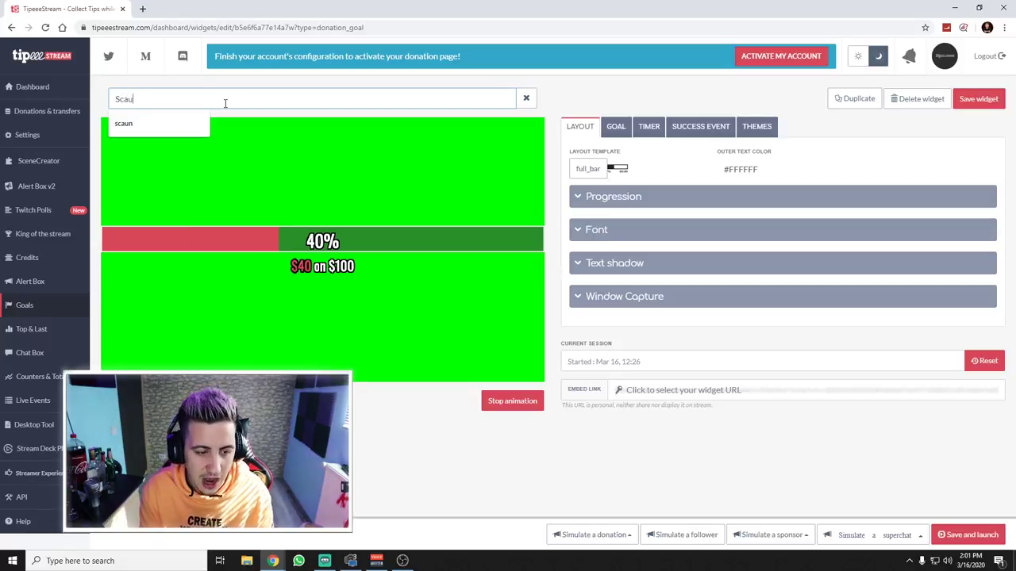
type("n gaming")
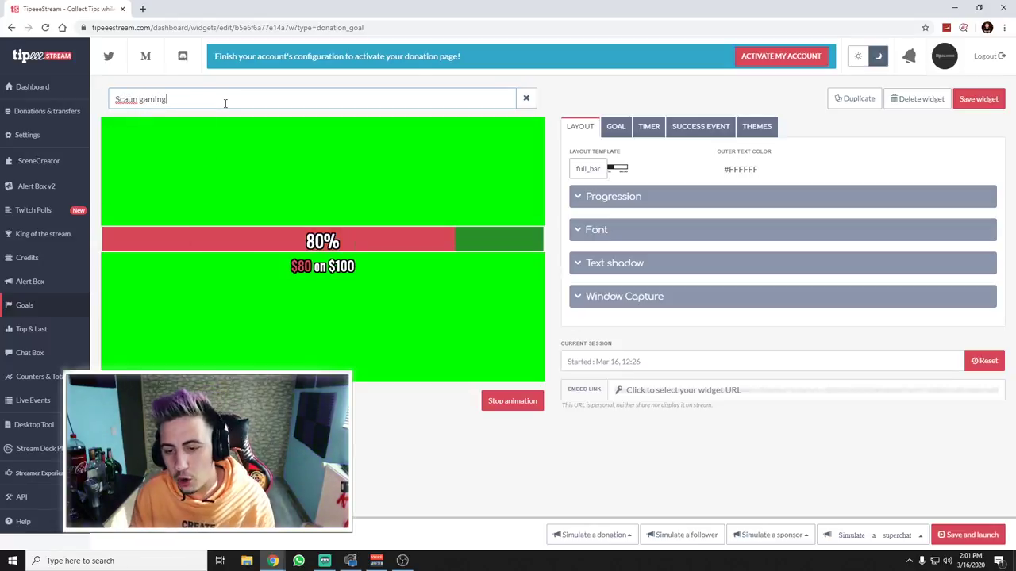
left_click(720, 94)
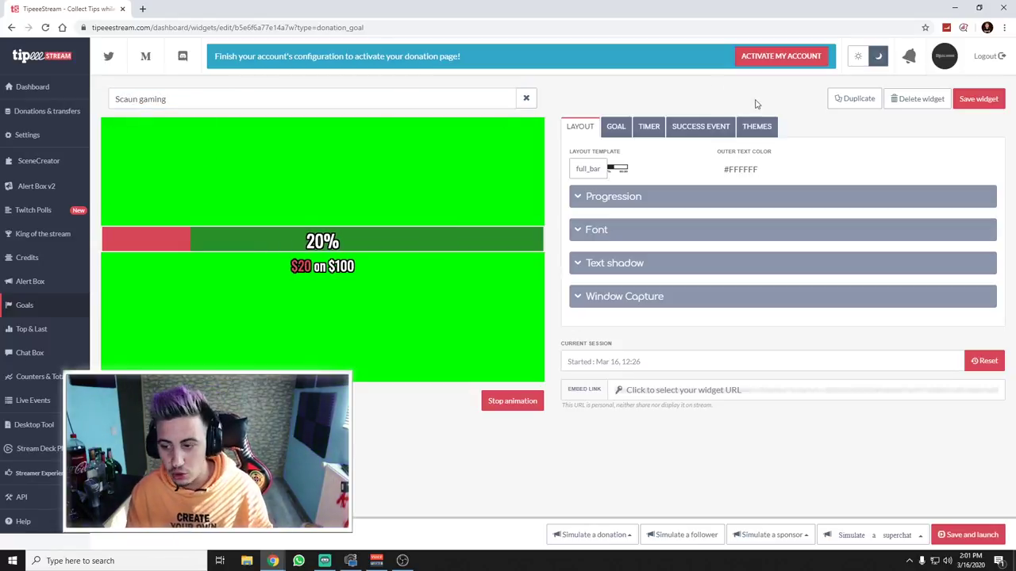
left_click(981, 102)
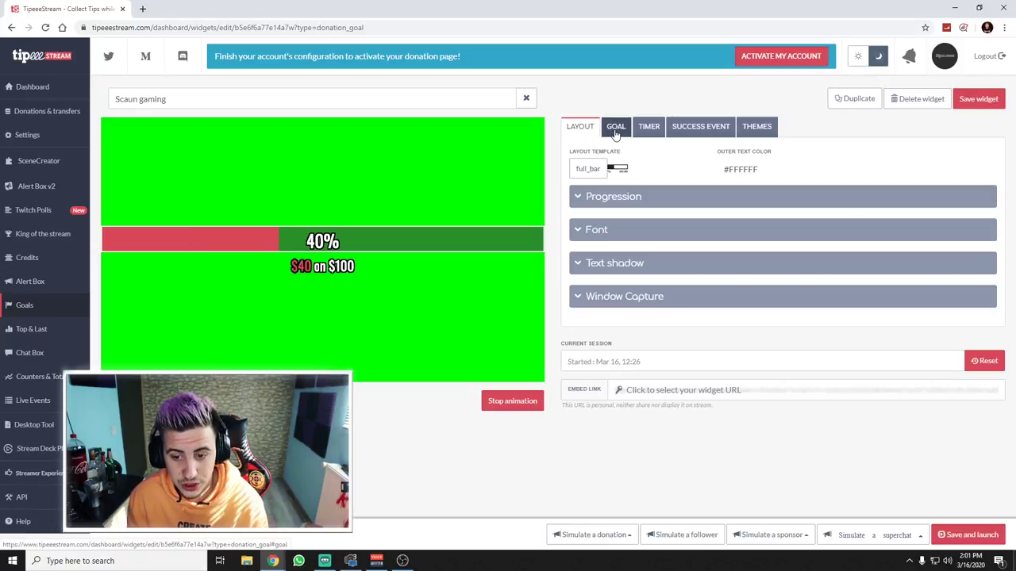
In the goal settings, keep the type as Donations and change the progression message to "{amount} din {goal}"
left_click(617, 131)
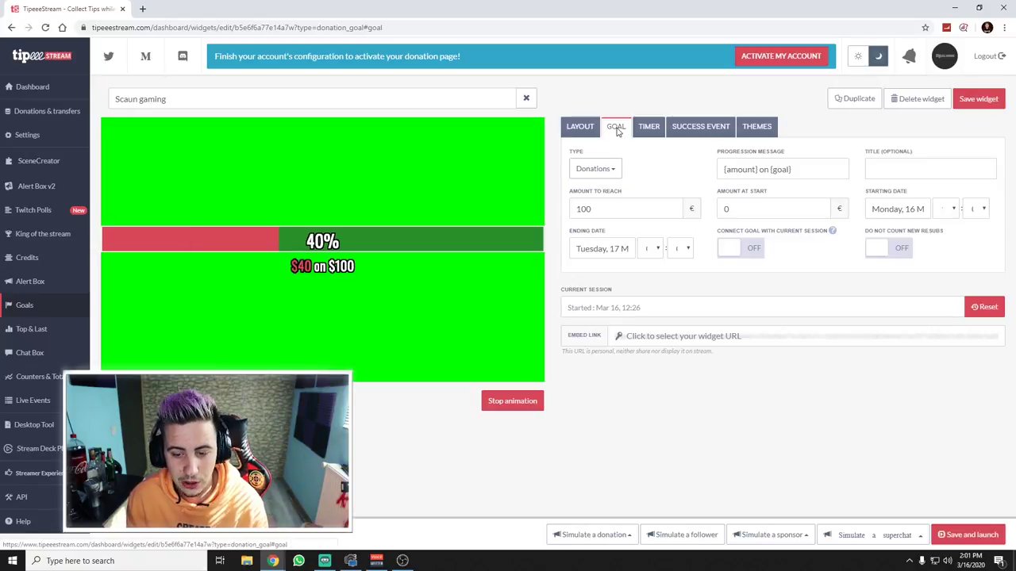
left_click(600, 171)
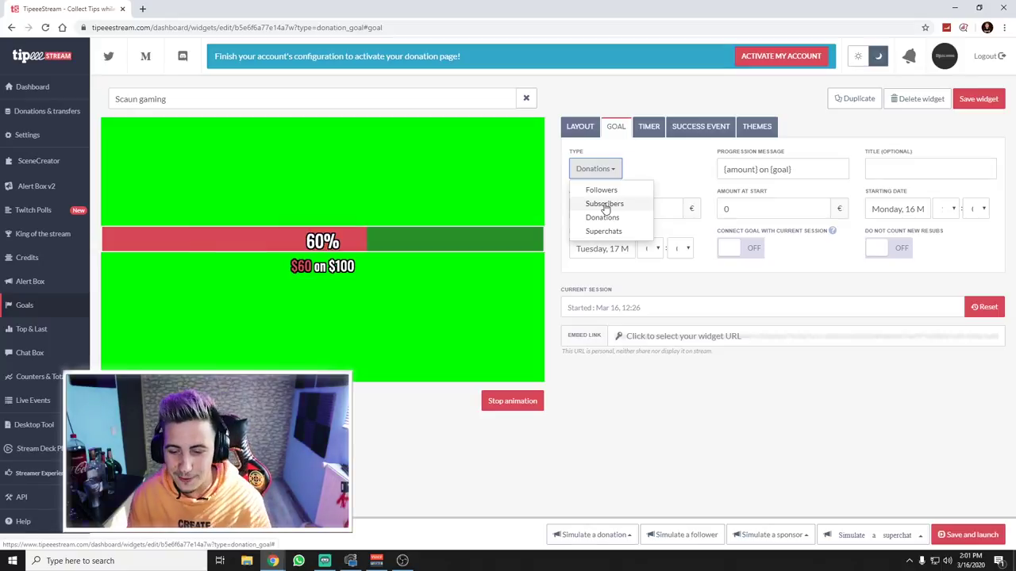
left_click(609, 170)
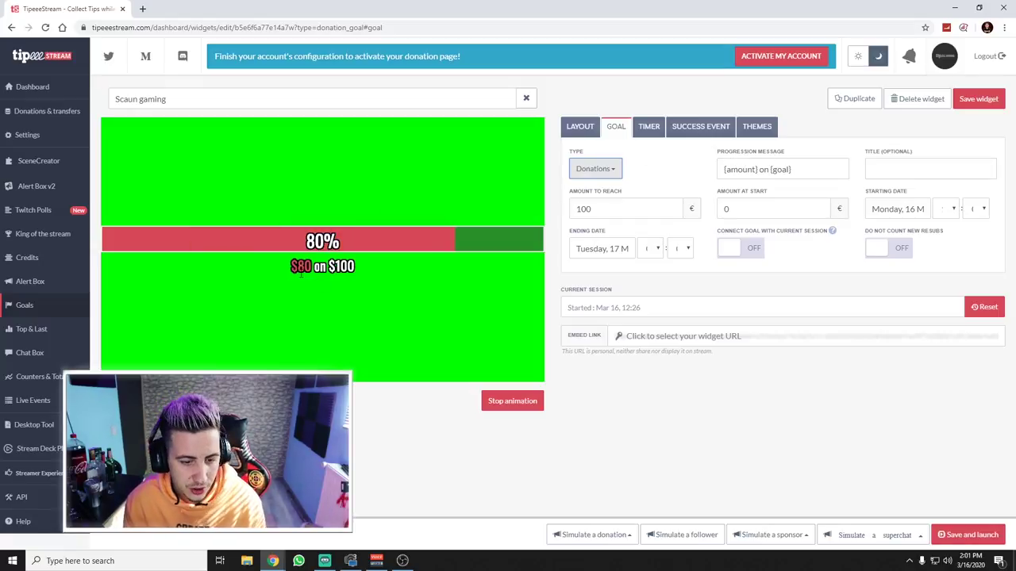
double_click(763, 171)
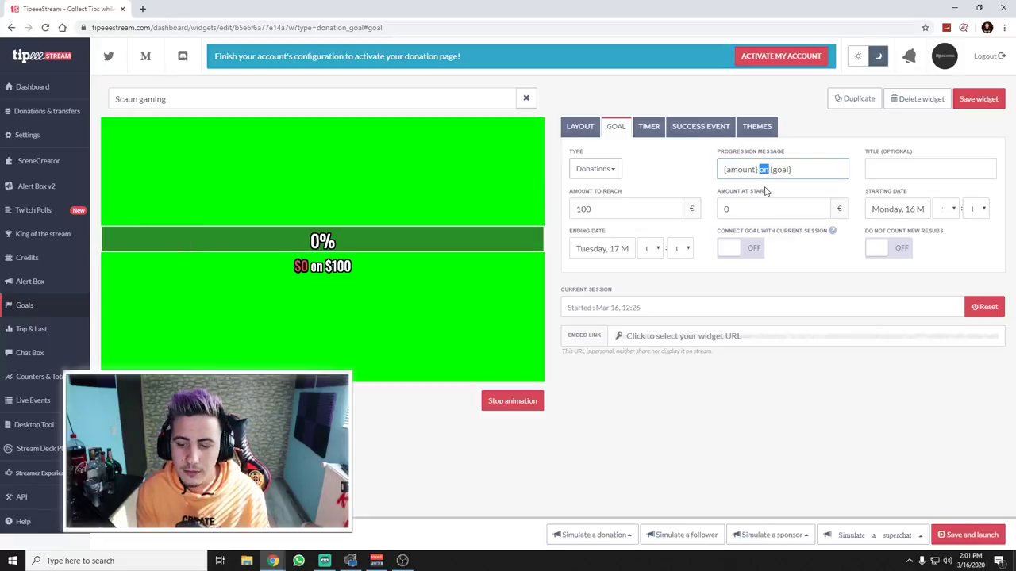
type("din")
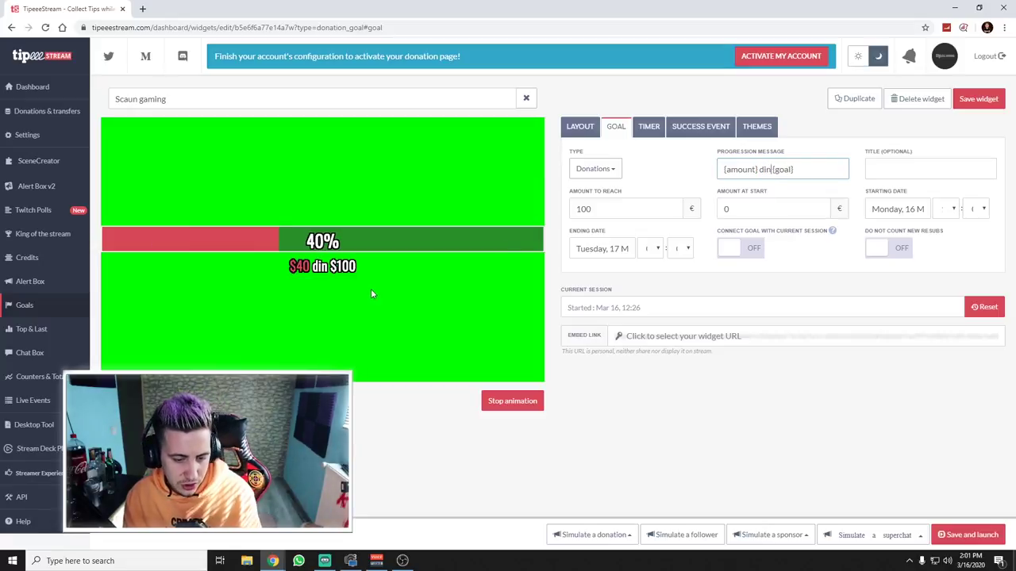
Set the goal's optional title to "Scaun gaming NOU"
left_click(923, 169)
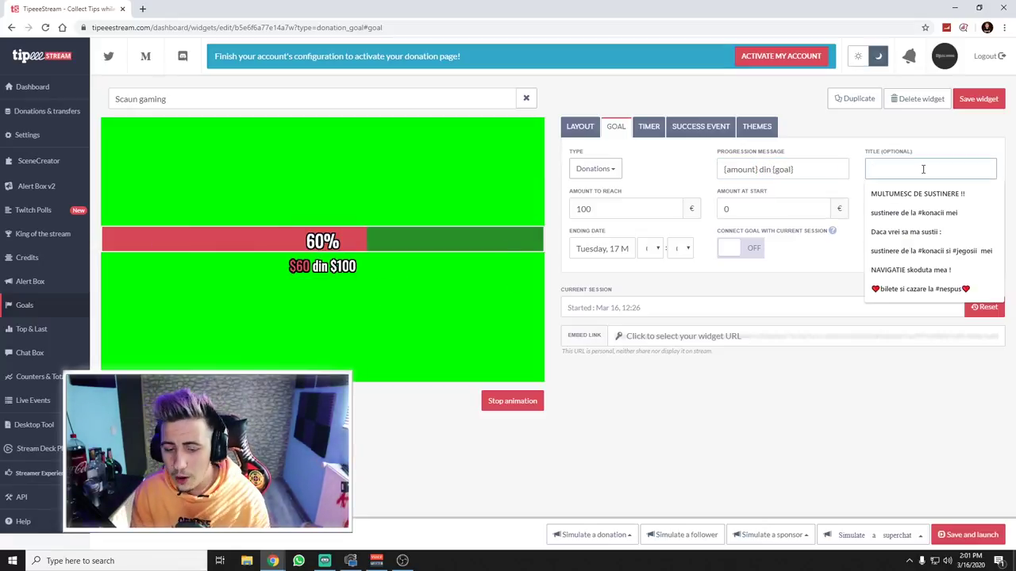
left_click(836, 183)
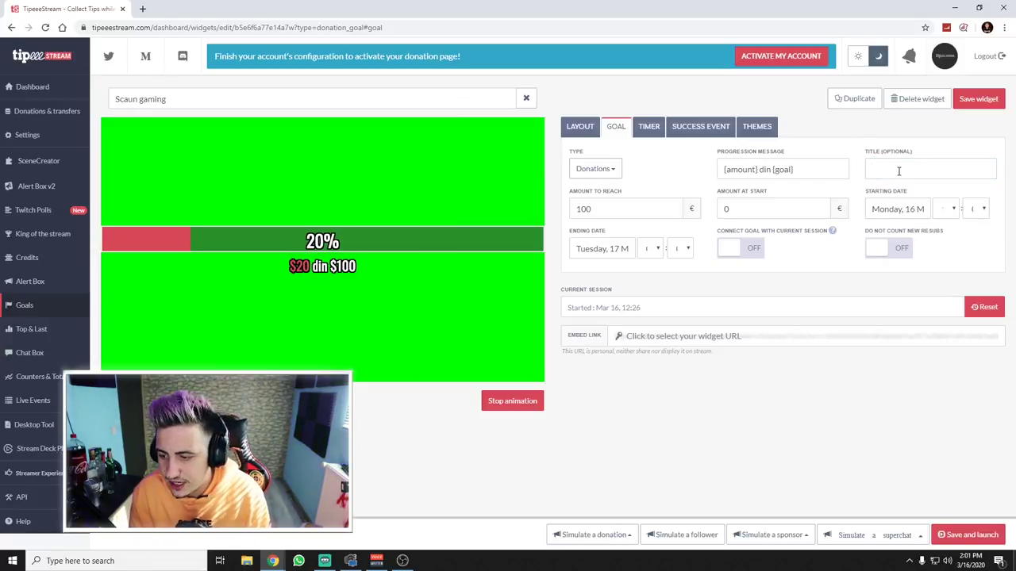
left_click(898, 170)
type("Scaun gaming")
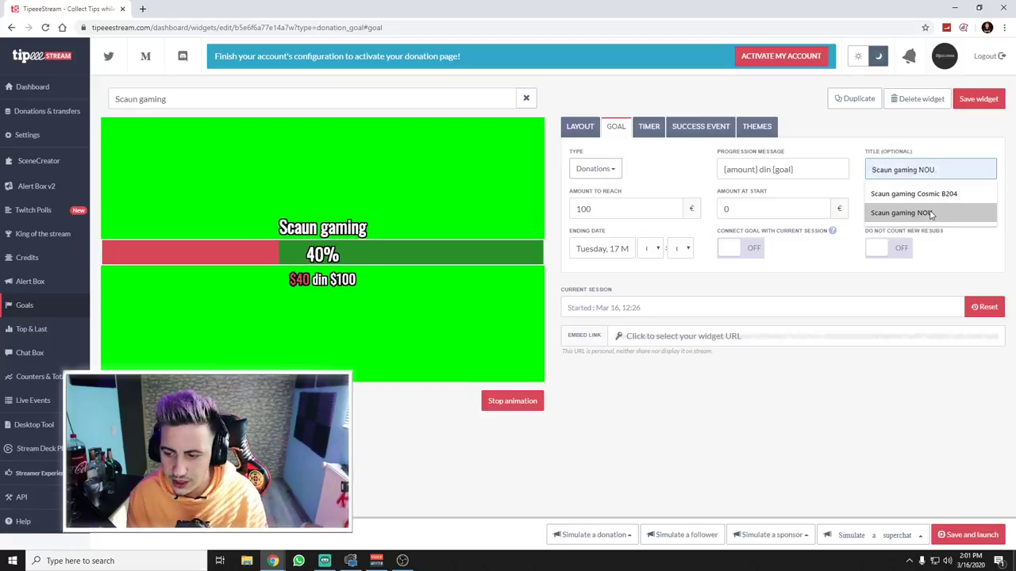
left_click(931, 214)
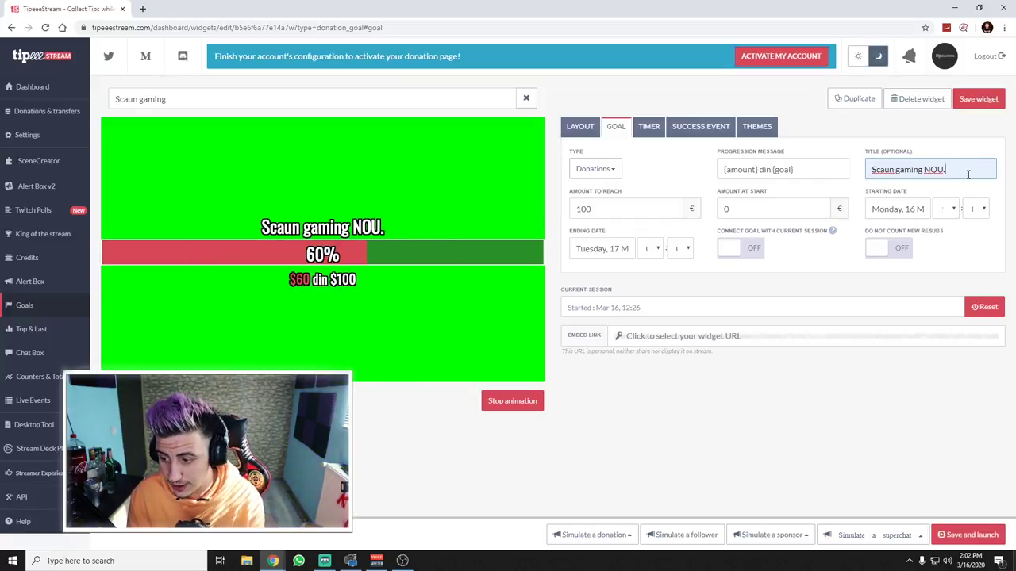
key("BackSpace")
left_click(755, 281)
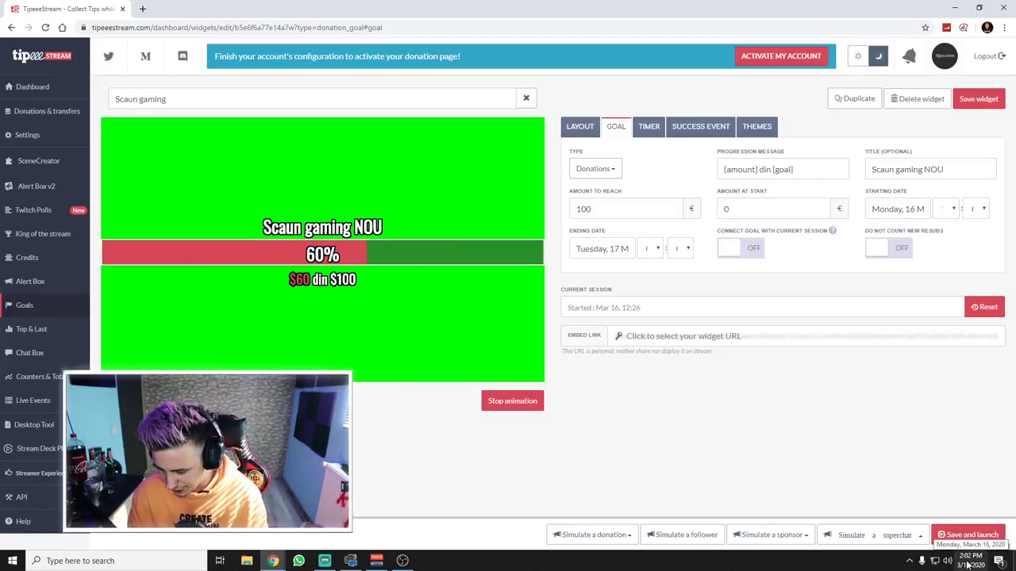
Set the goal's starting date to Monday, March 16, 2020, and choose its start hour and minute
left_click(907, 209)
left_click(853, 190)
left_click(899, 209)
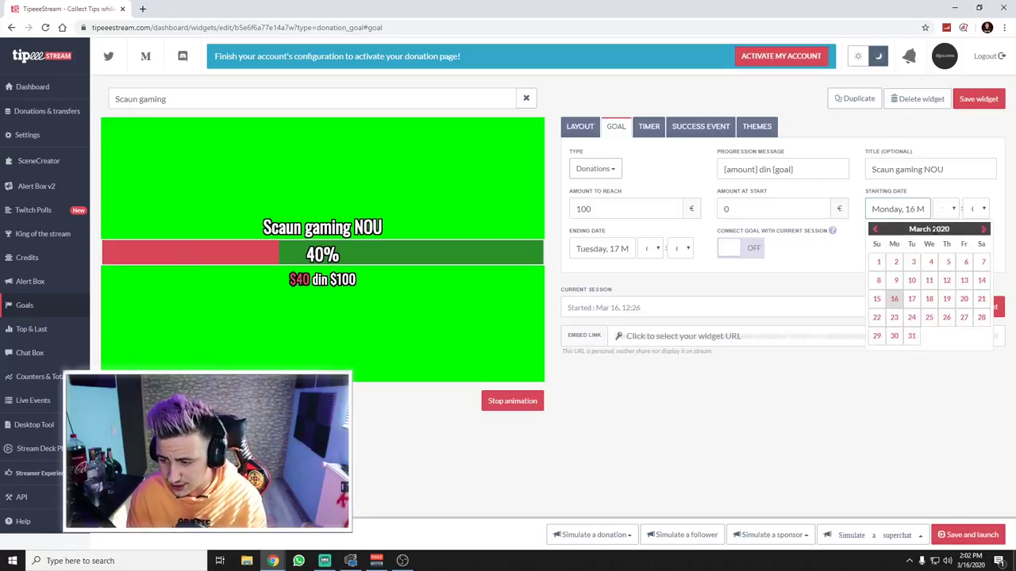
left_click(894, 298)
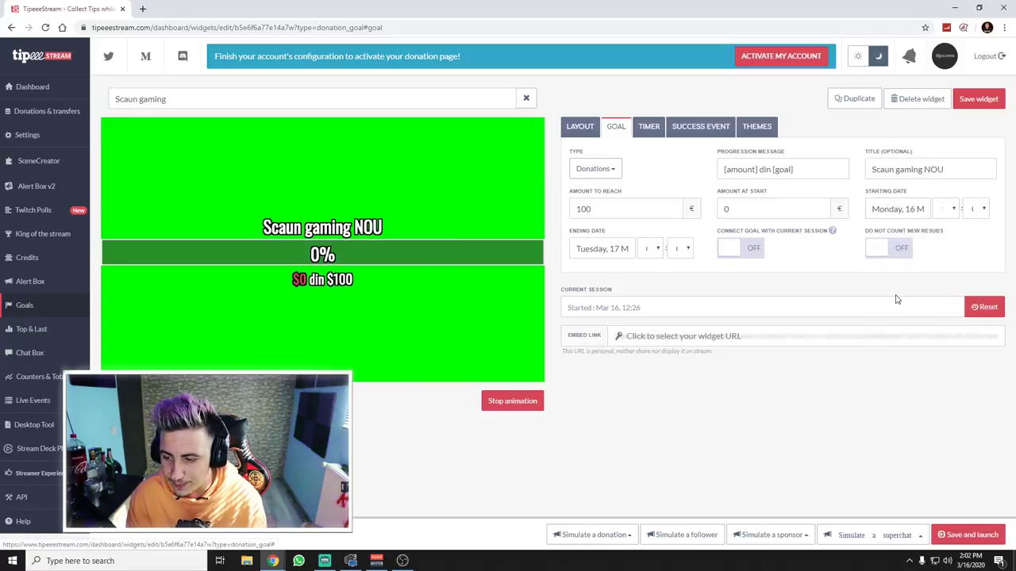
left_click(950, 209)
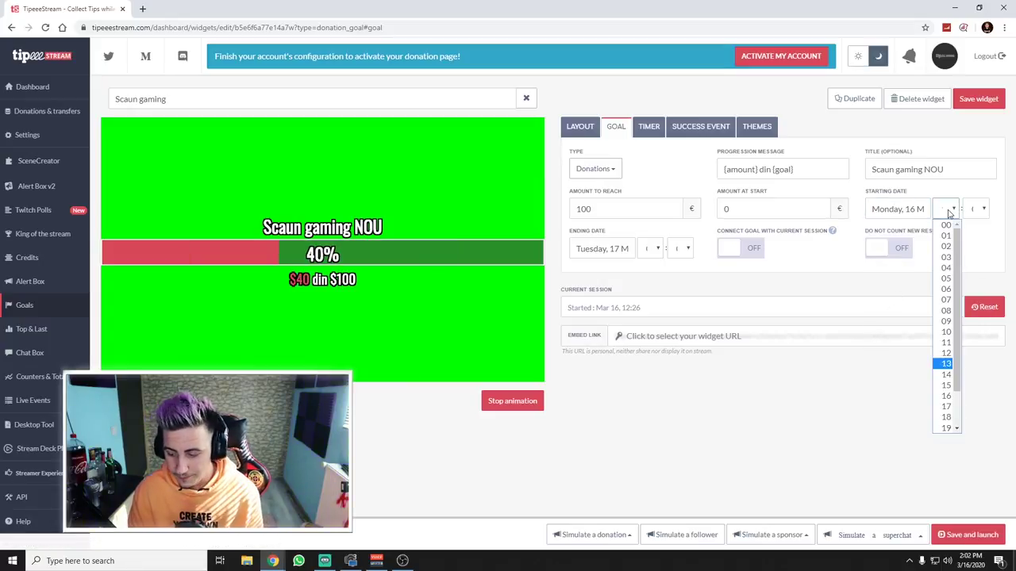
mouse_move(971, 562)
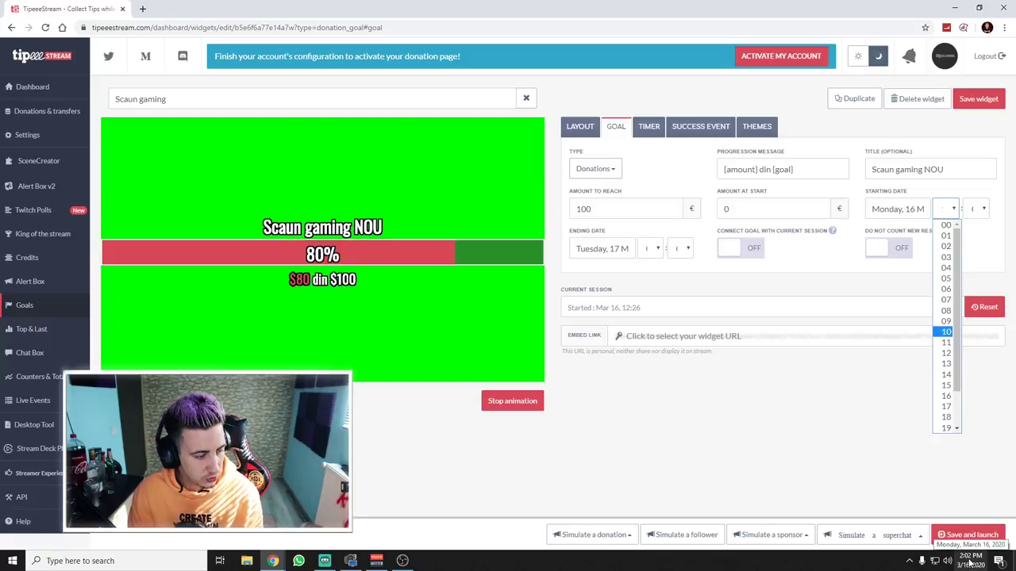
scroll(950, 373, "down", 2)
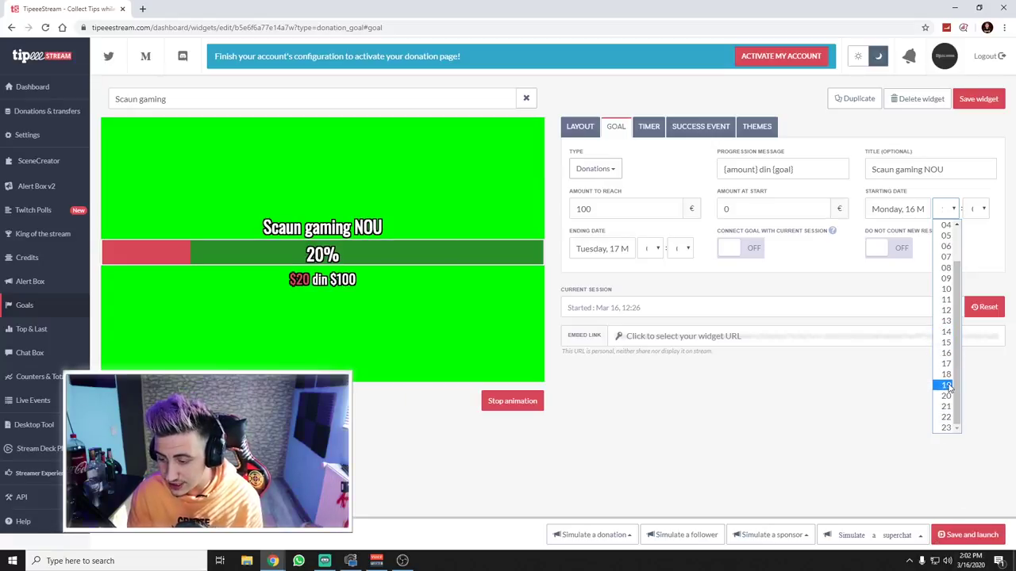
left_click(947, 374)
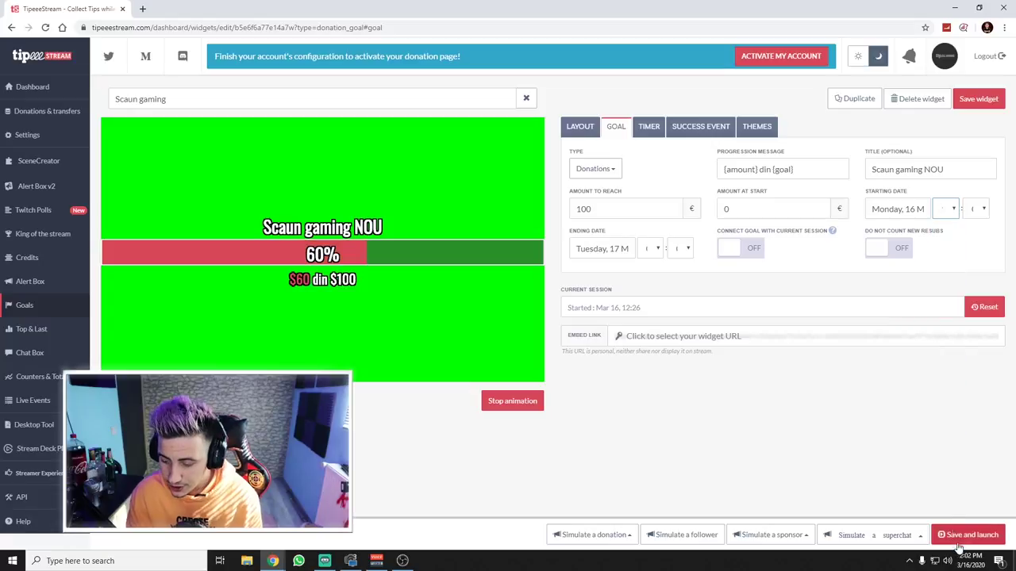
left_click(977, 209)
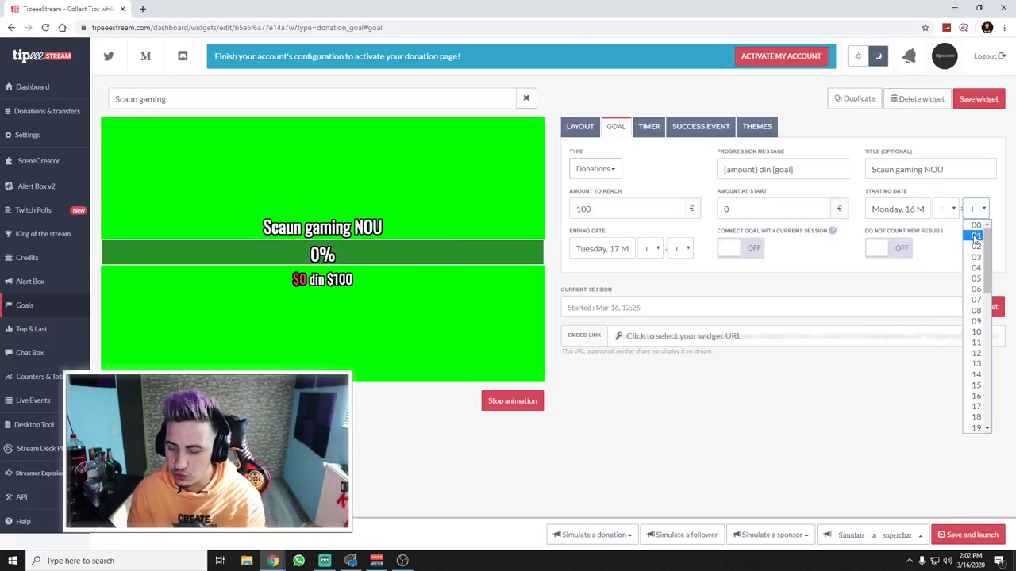
left_click(976, 236)
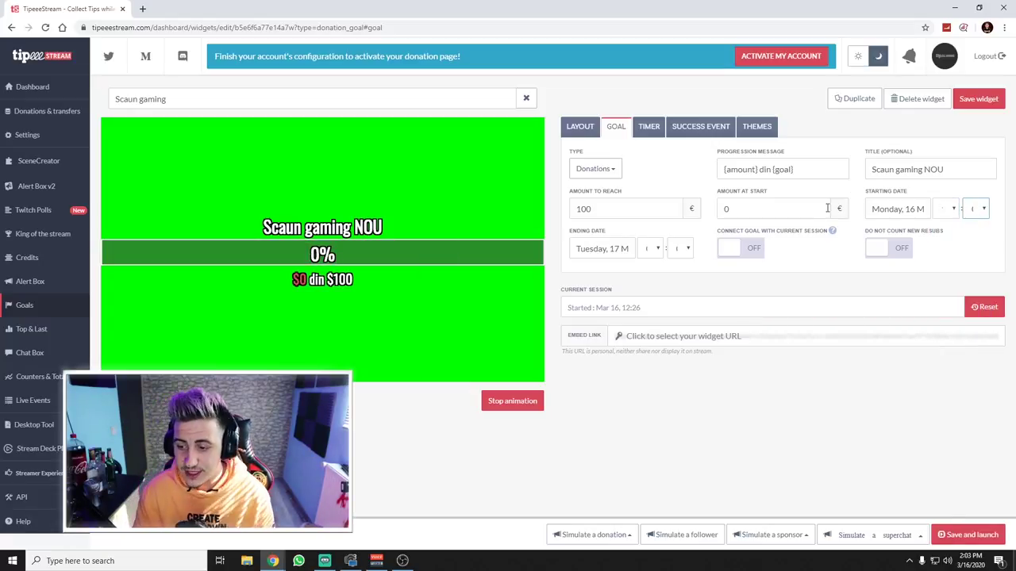
Set the goal's amount to reach to 150 € and save the widget
left_click(752, 207)
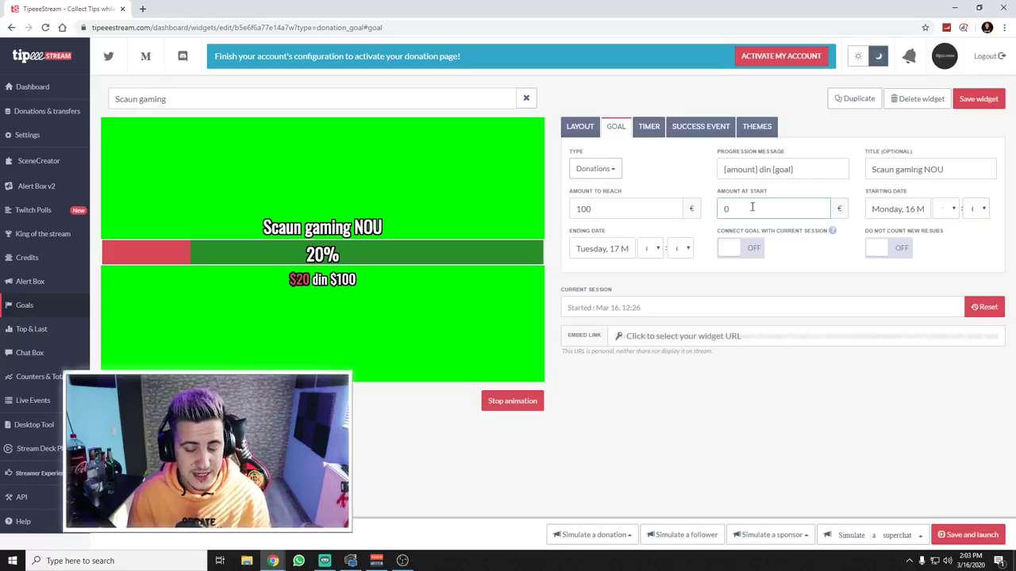
double_click(589, 208)
type("1")
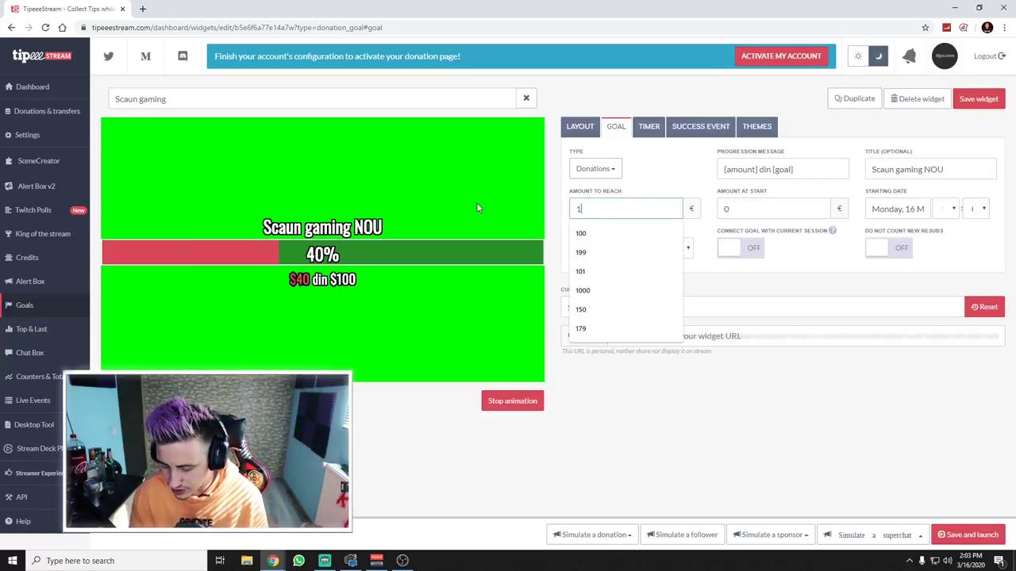
type("50")
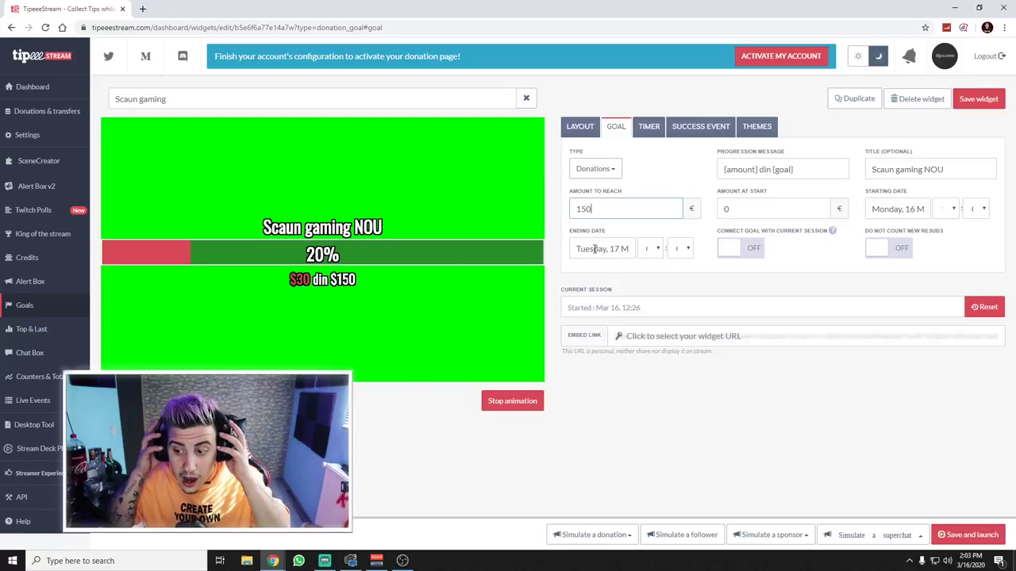
left_click(979, 99)
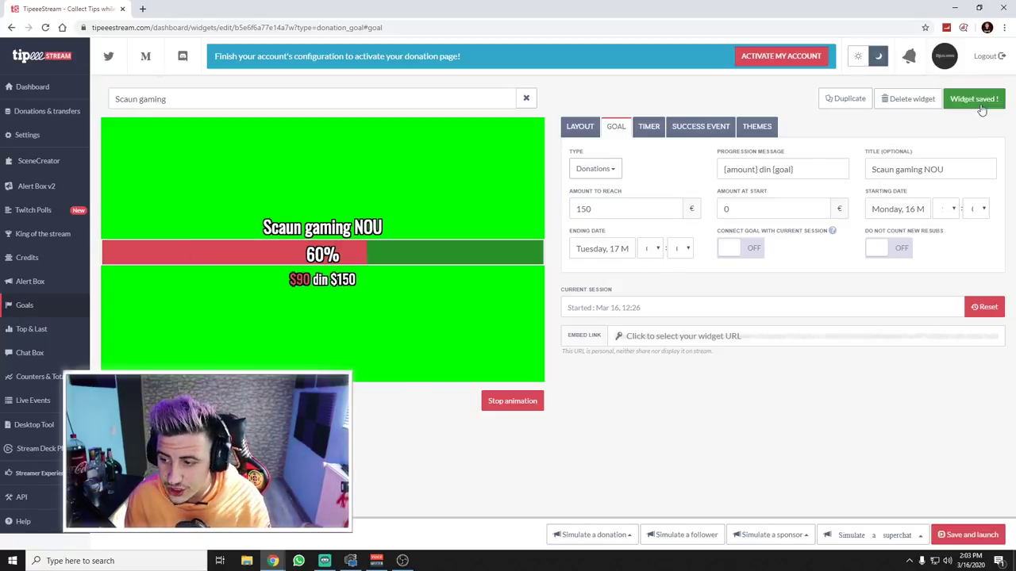
Launch the goal widget in its own window, copy its URL, and close that window
left_click(964, 536)
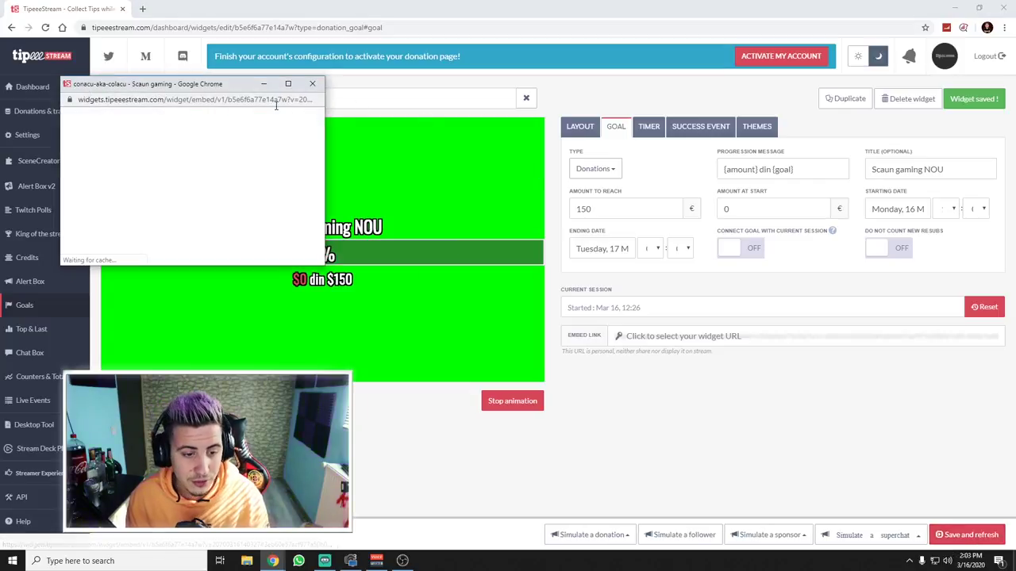
left_click_drag(219, 87, 575, 158)
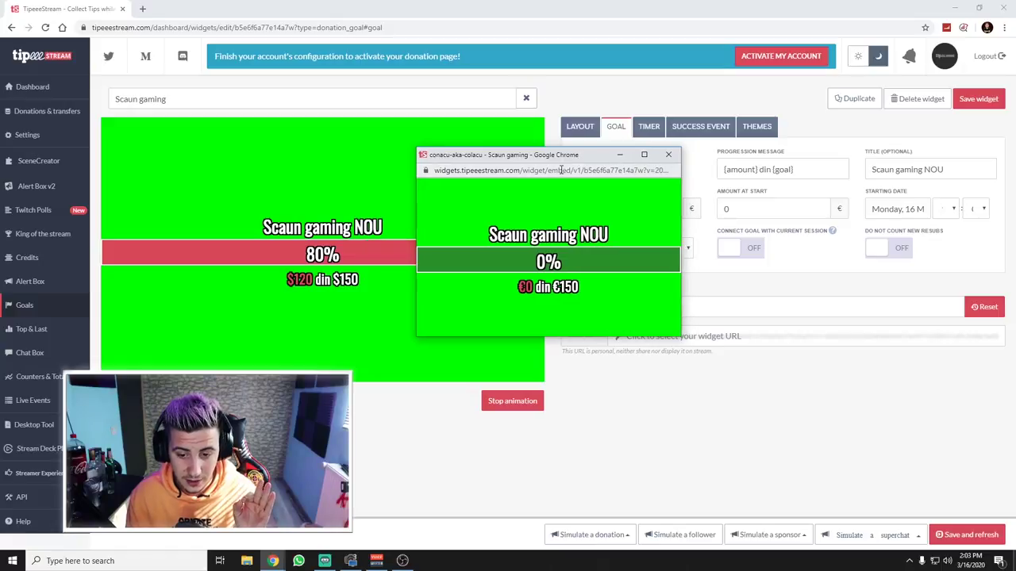
left_click(558, 170)
right_click(555, 169)
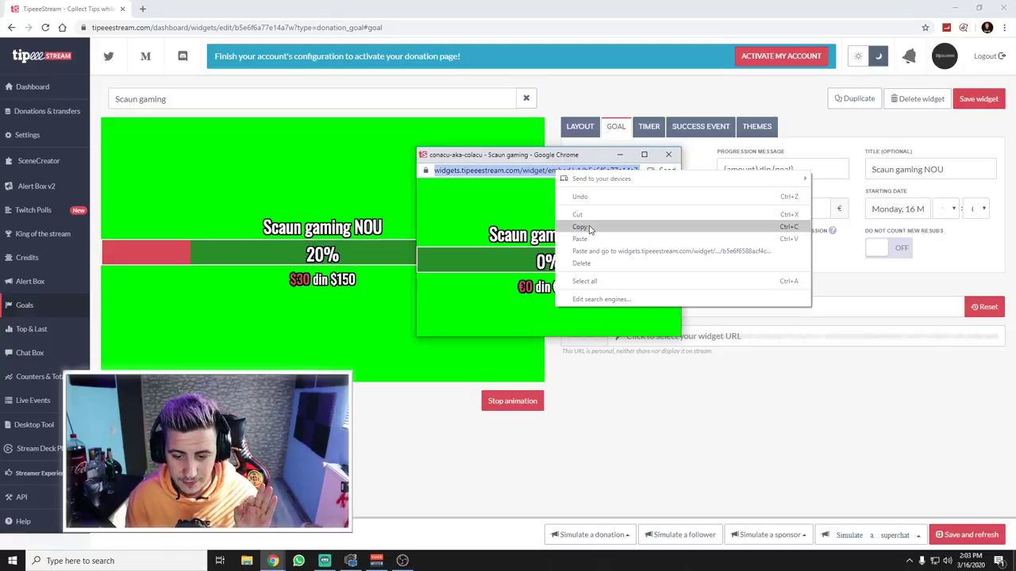
left_click(592, 230)
left_click(668, 154)
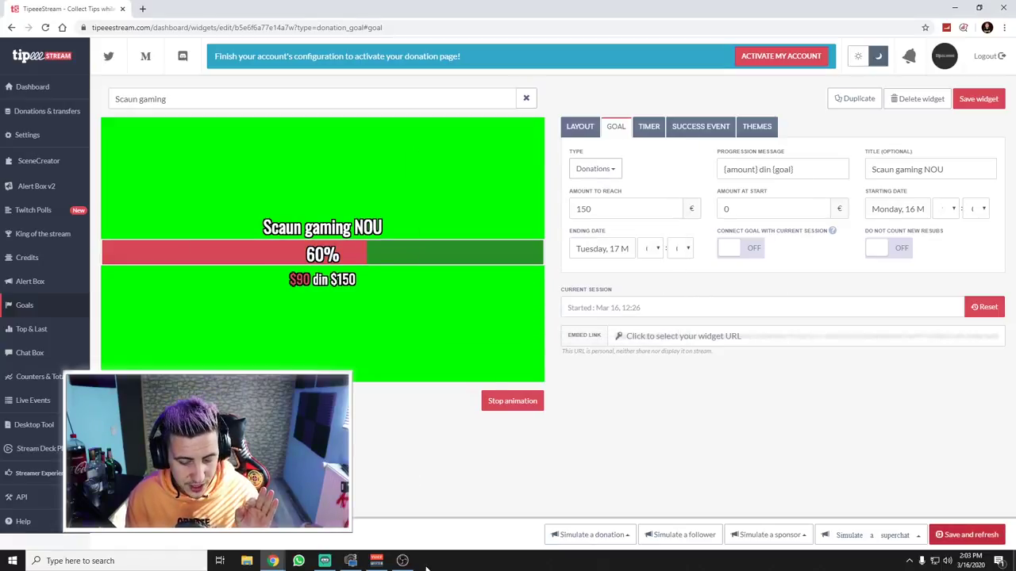
Switch to OBS and add a new Browser source named "Goal gaming" to the jocuri scene
left_click(404, 561)
left_click_drag(262, 11, 640, 22)
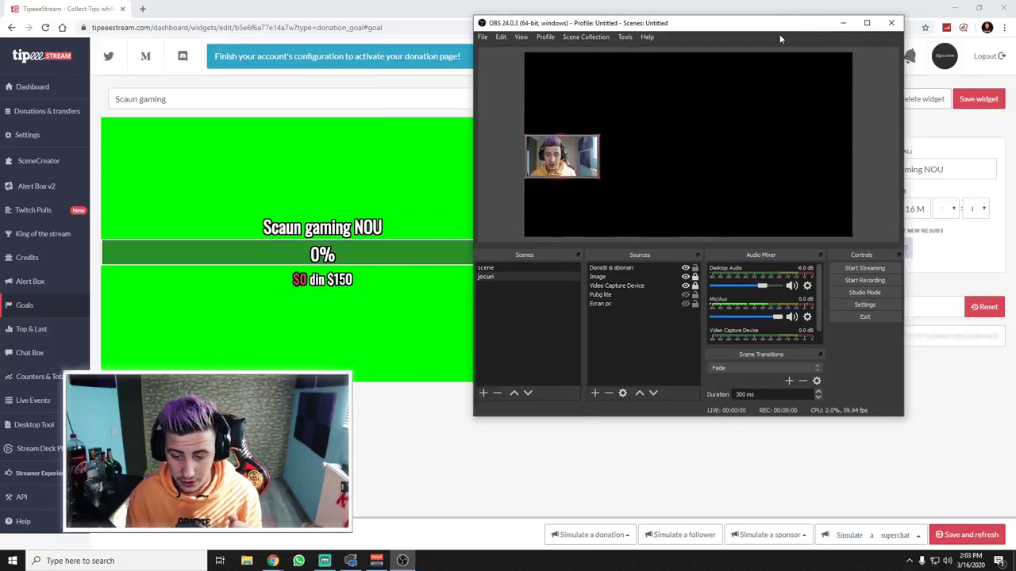
left_click(597, 392)
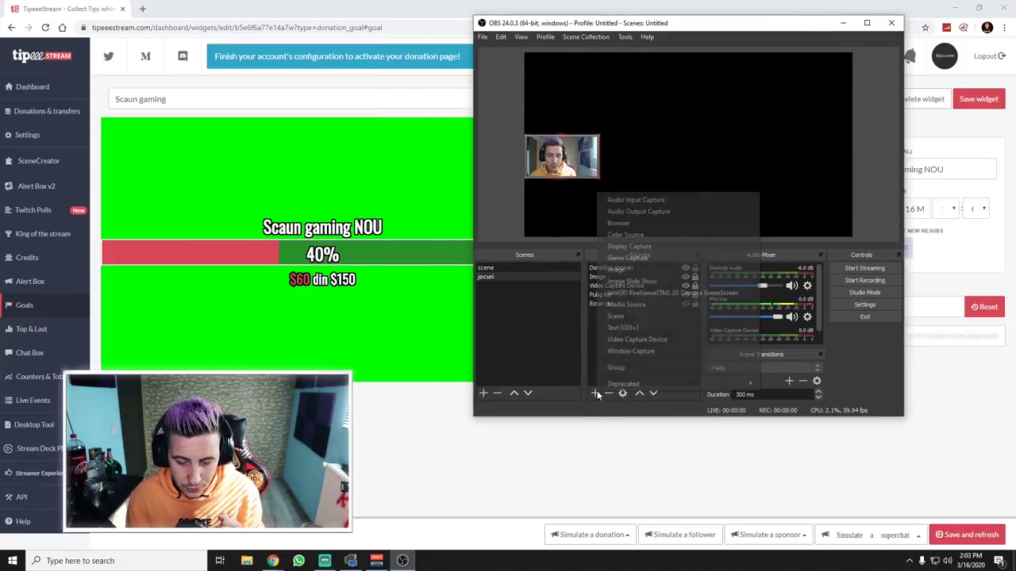
left_click(631, 223)
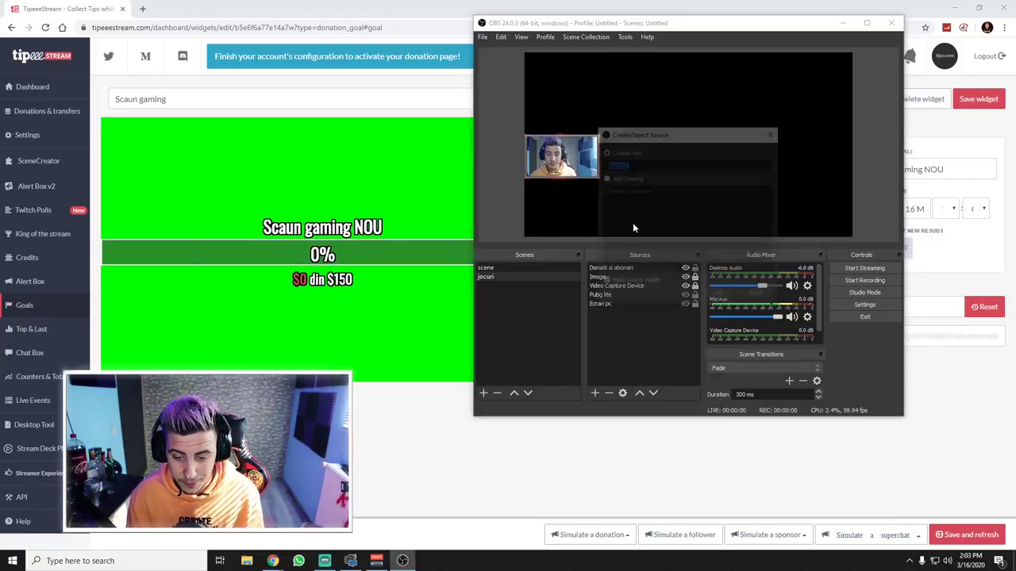
type("Goal ")
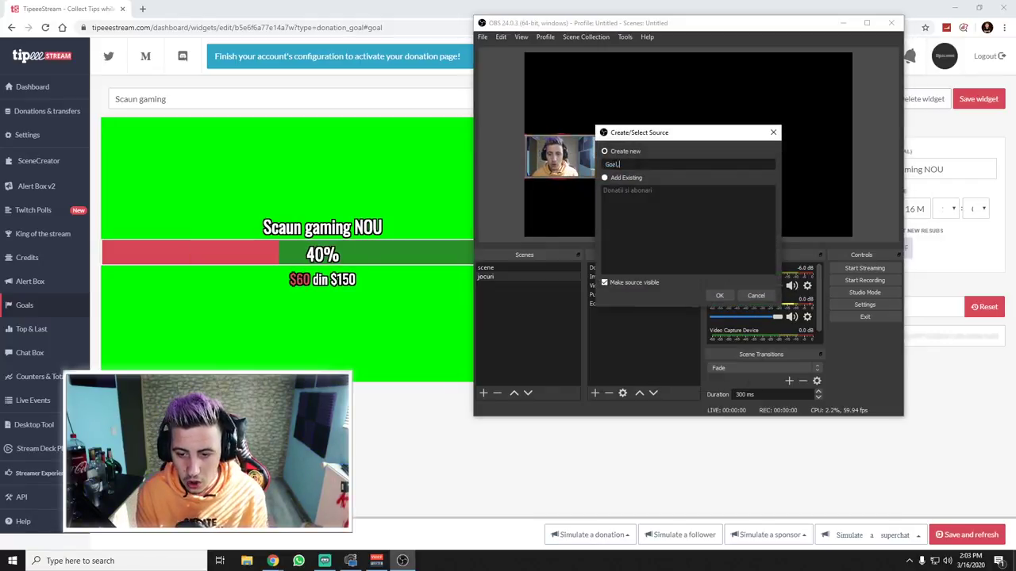
type("gaming")
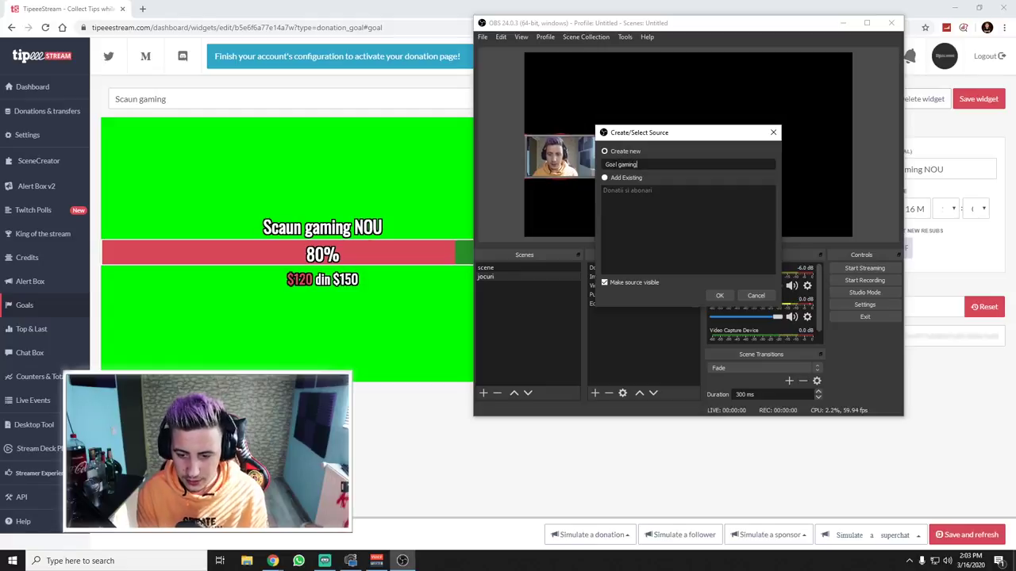
left_click(720, 295)
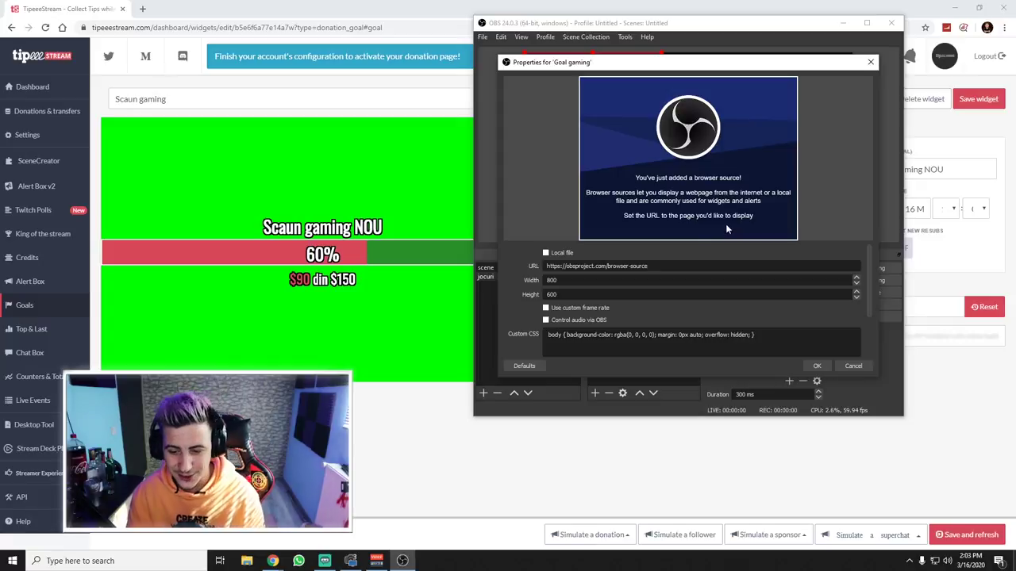
Replace the browser source's default URL with the copied widget URL and confirm the properties
left_click_drag(649, 267, 524, 276)
key("BackSpace")
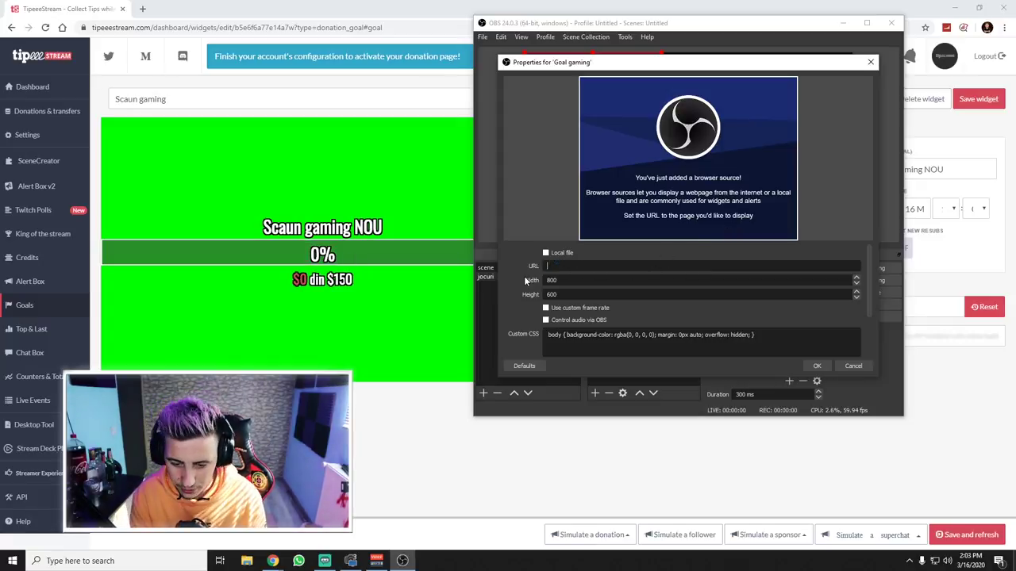
right_click(600, 269)
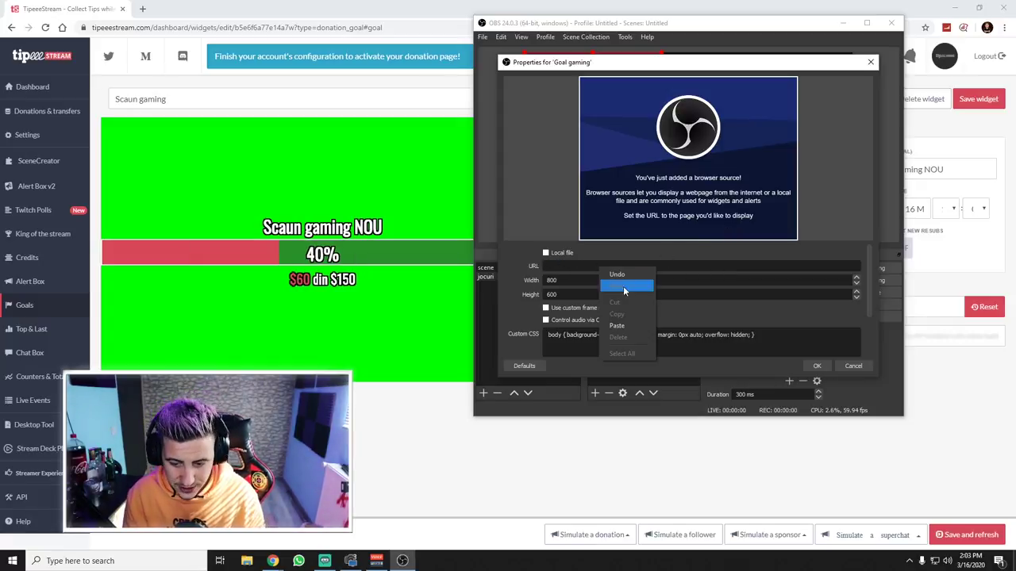
left_click(627, 315)
left_click(816, 366)
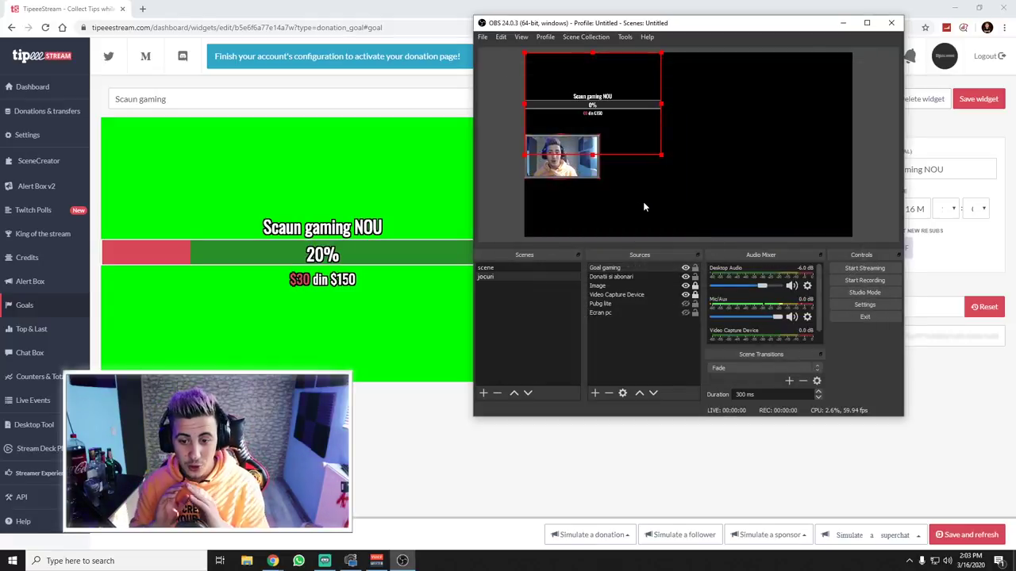
Maximize OBS and move the goal bar into the lower-right corner of the scene canvas
double_click(702, 23)
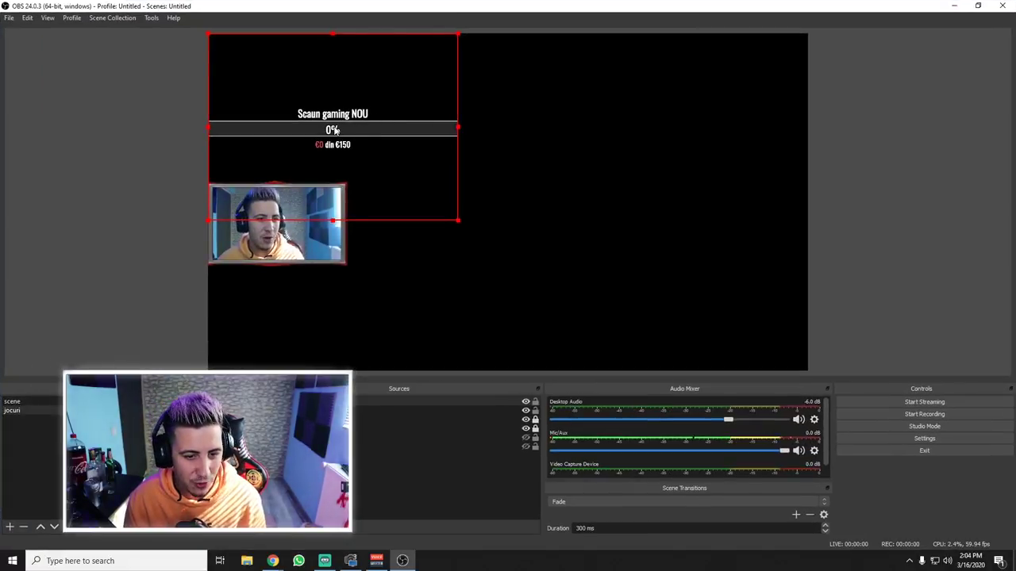
mouse_move(346, 139)
left_mouse_down()
mouse_move(559, 258)
mouse_move(643, 289)
mouse_move(480, 171)
mouse_move(339, 133)
left_mouse_up()
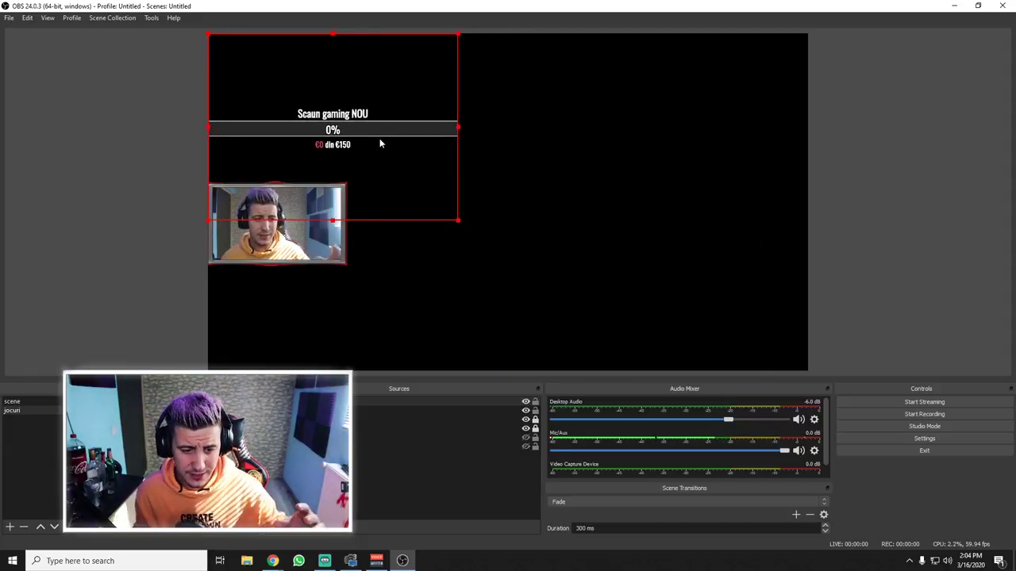
left_click_drag(379, 143, 675, 343)
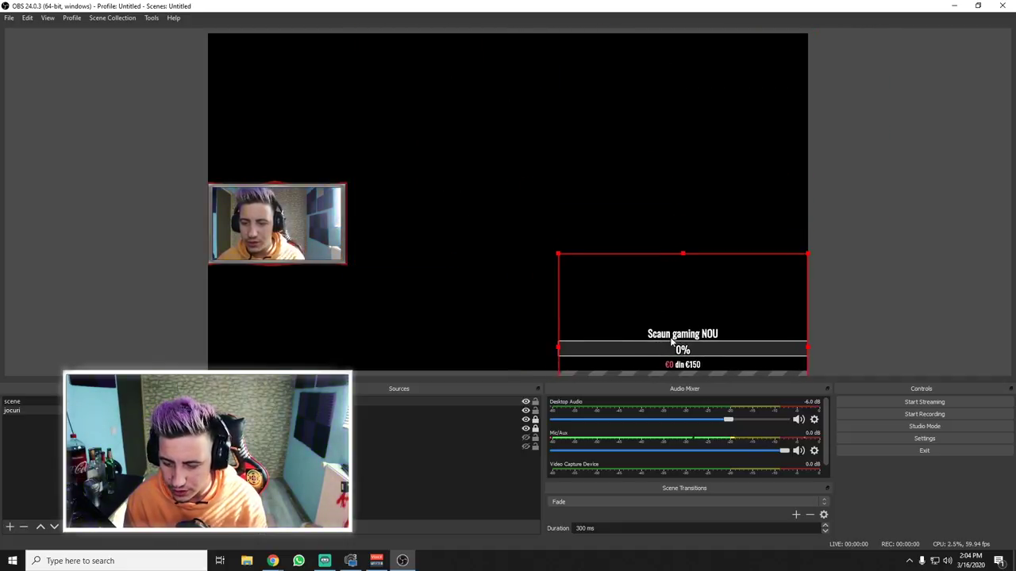
left_click(867, 248)
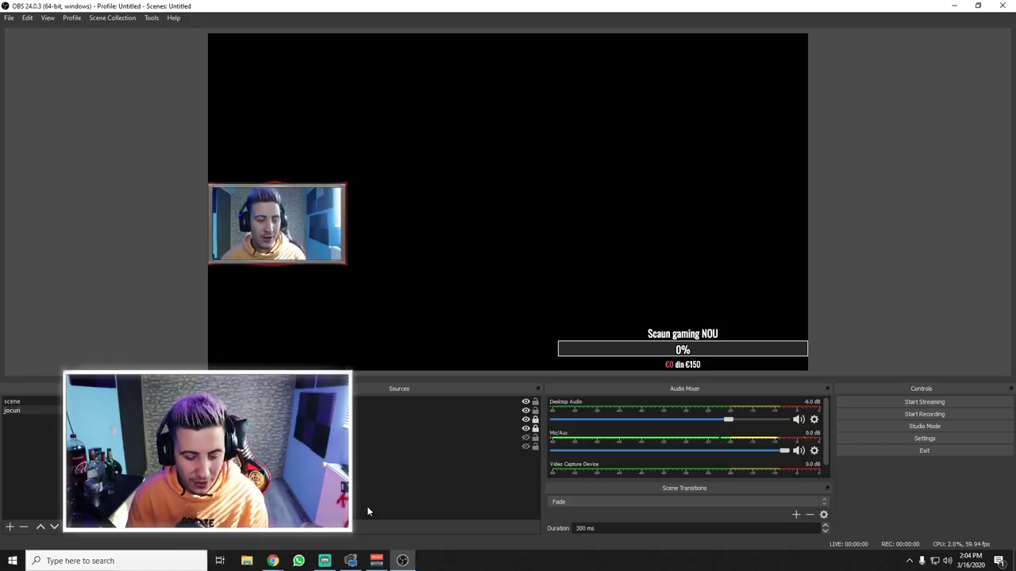
Restore the OBS and browser windows to a smaller size and arrange them side by side
double_click(526, 11)
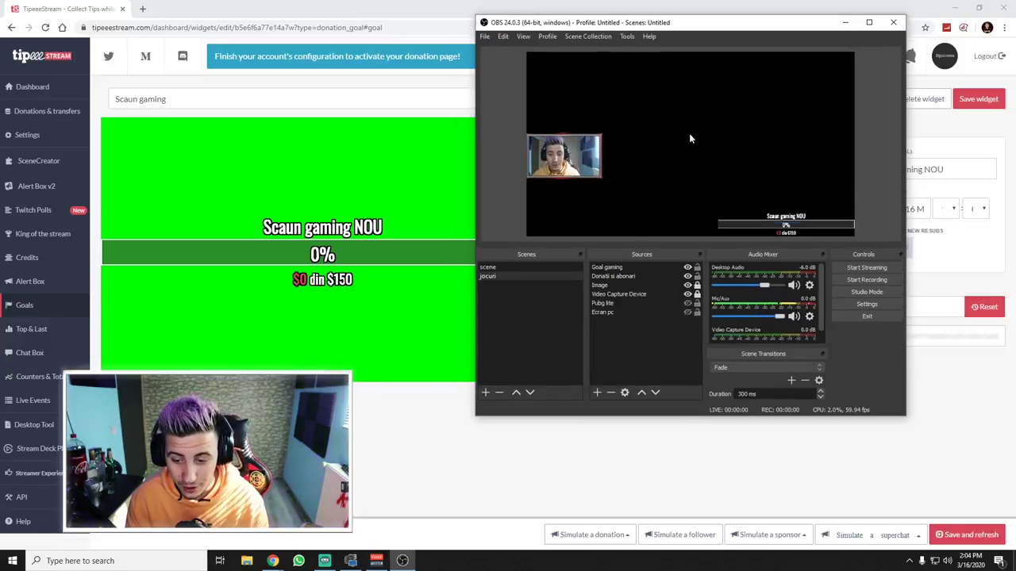
left_click_drag(703, 24, 750, 28)
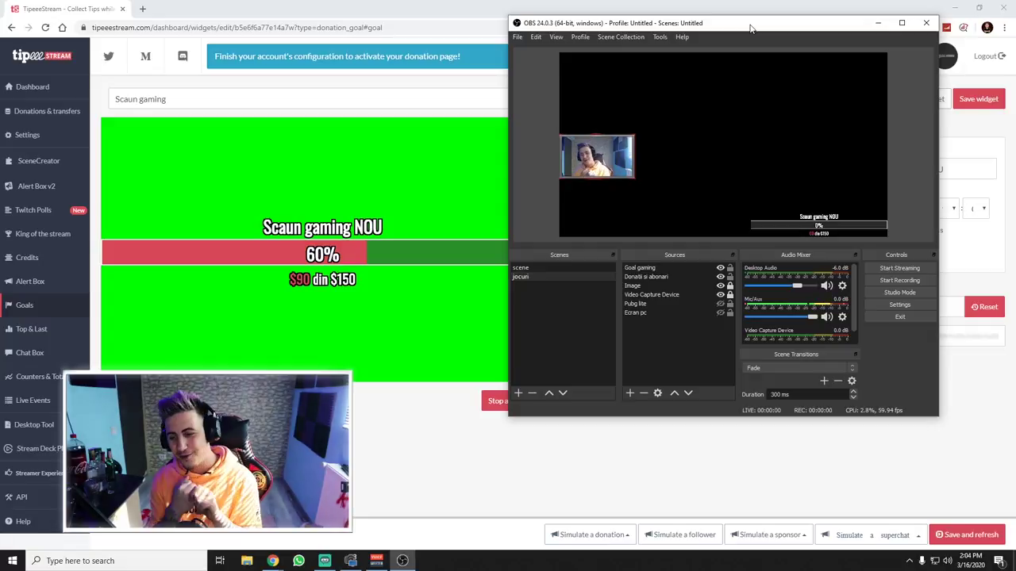
left_click(615, 539)
left_click(615, 538)
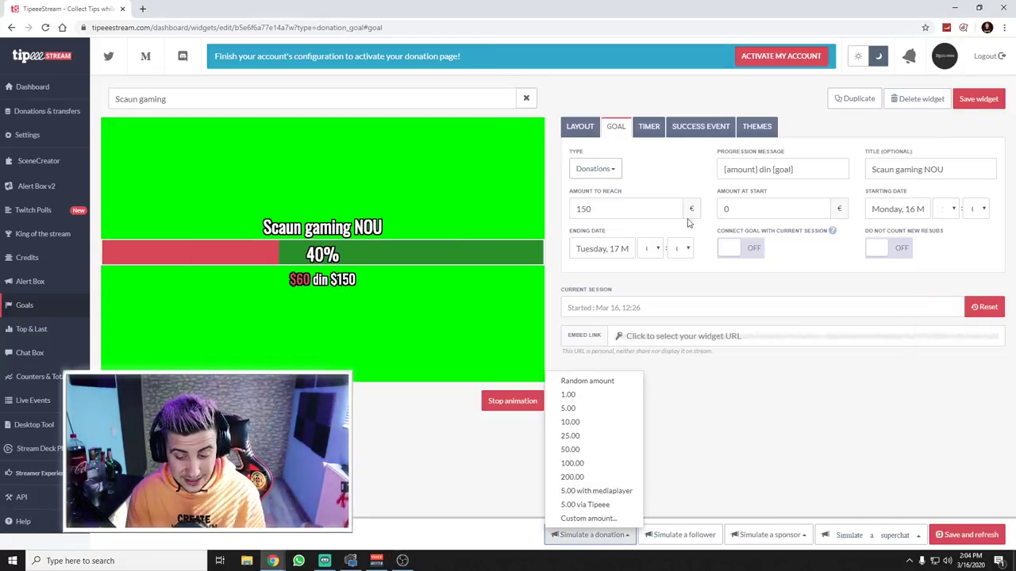
double_click(623, 12)
left_click(510, 53)
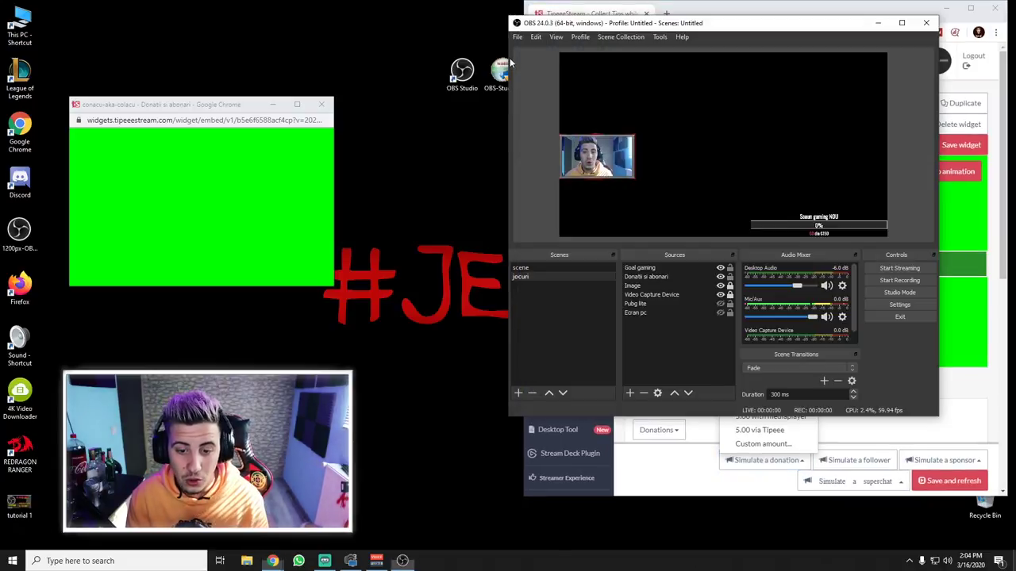
left_click_drag(685, 20, 276, 53)
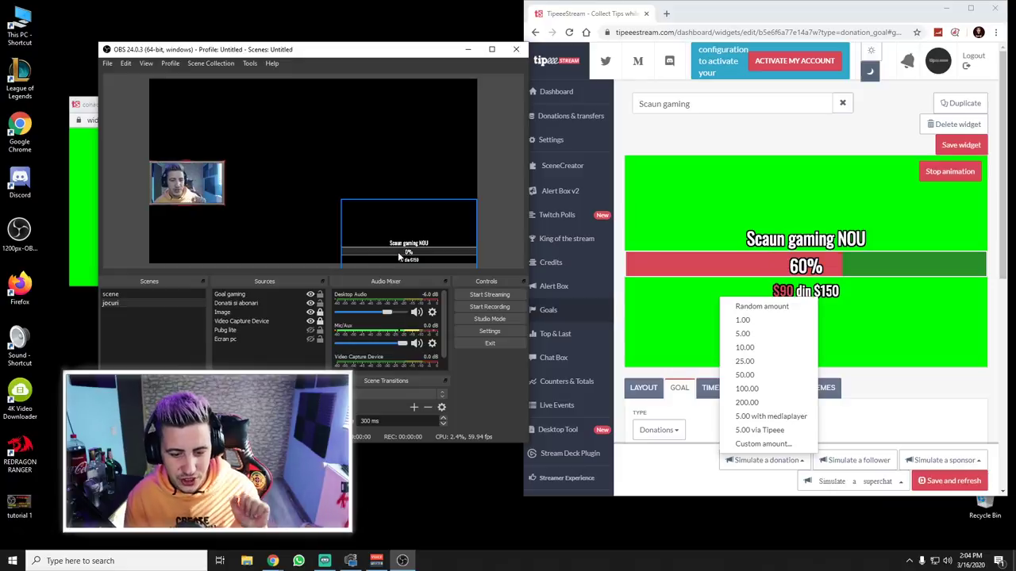
Simulate a 10.00 donation for the Scaun gaming widget and return to the OBS canvas to check the goal bar
left_click(744, 460)
left_click(746, 461)
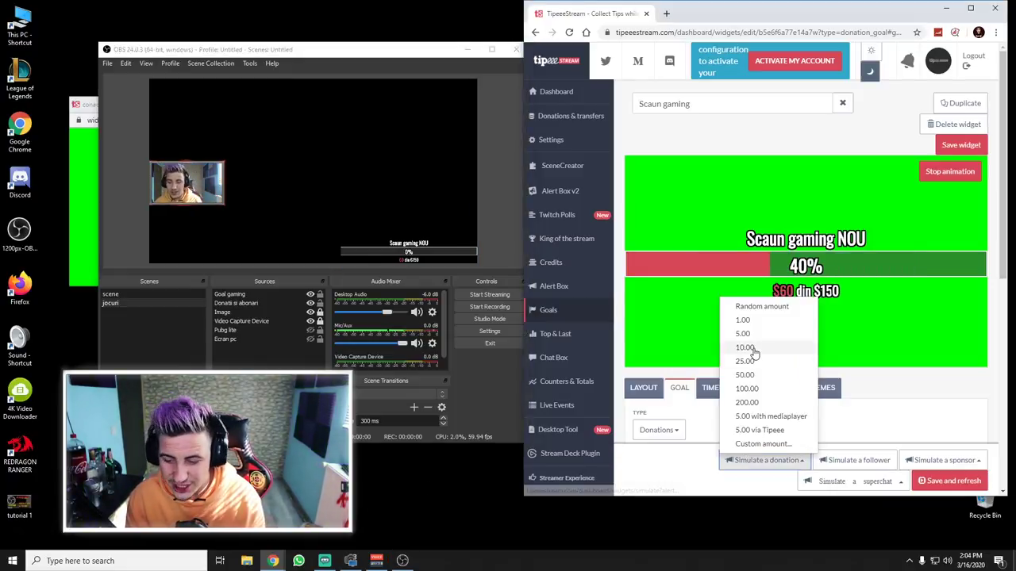
left_click(750, 348)
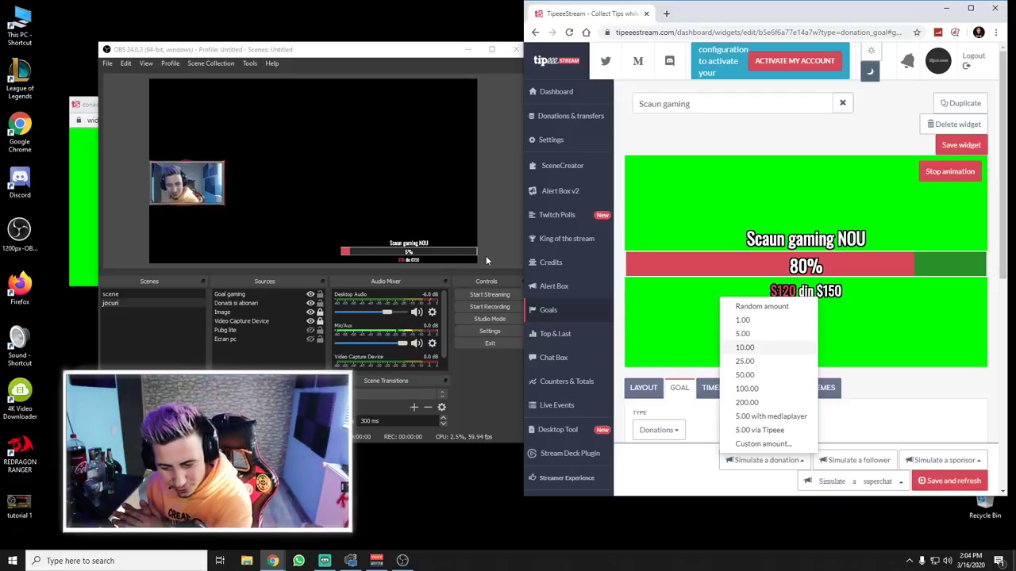
left_click(478, 224)
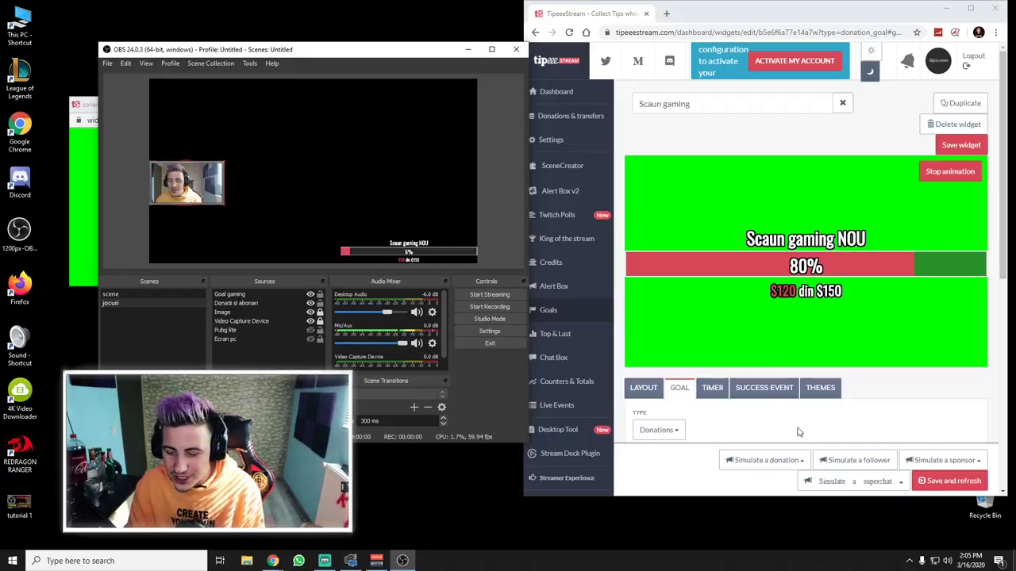
Maximize the browser, save and refresh the Scaun gaming widget, and copy the URL of its pop-up window
double_click(820, 3)
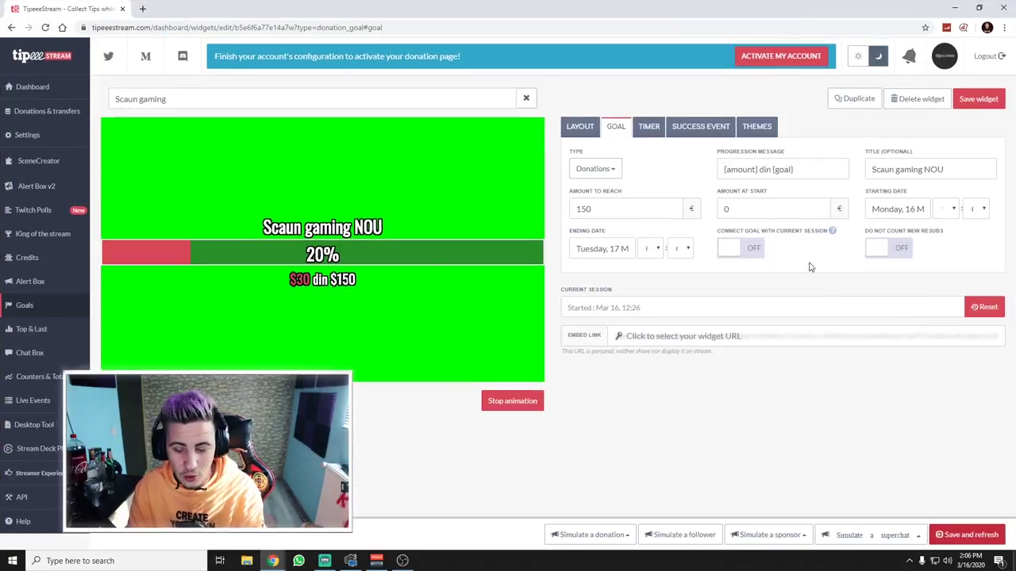
left_click(966, 536)
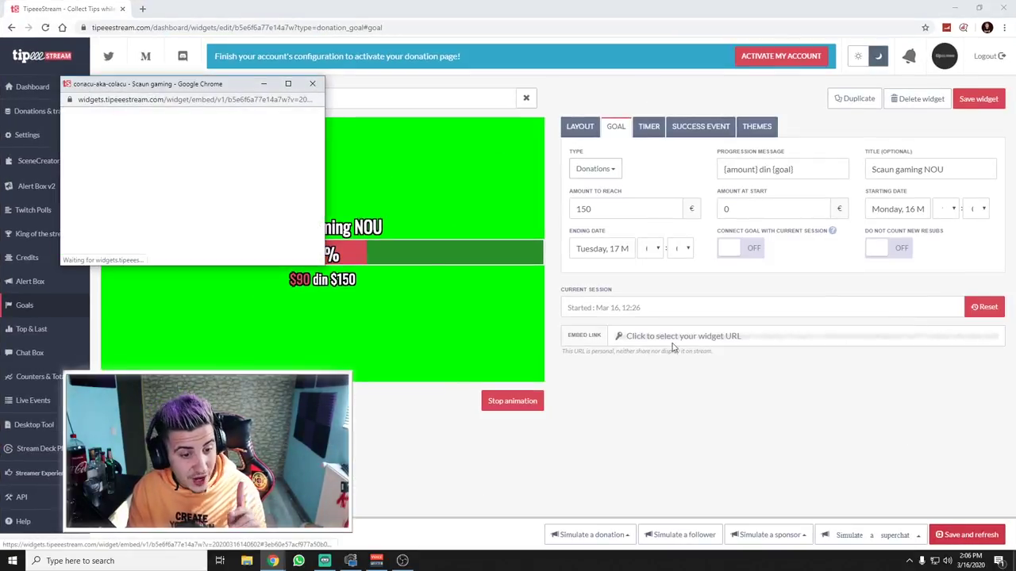
left_click(184, 100)
right_click(184, 101)
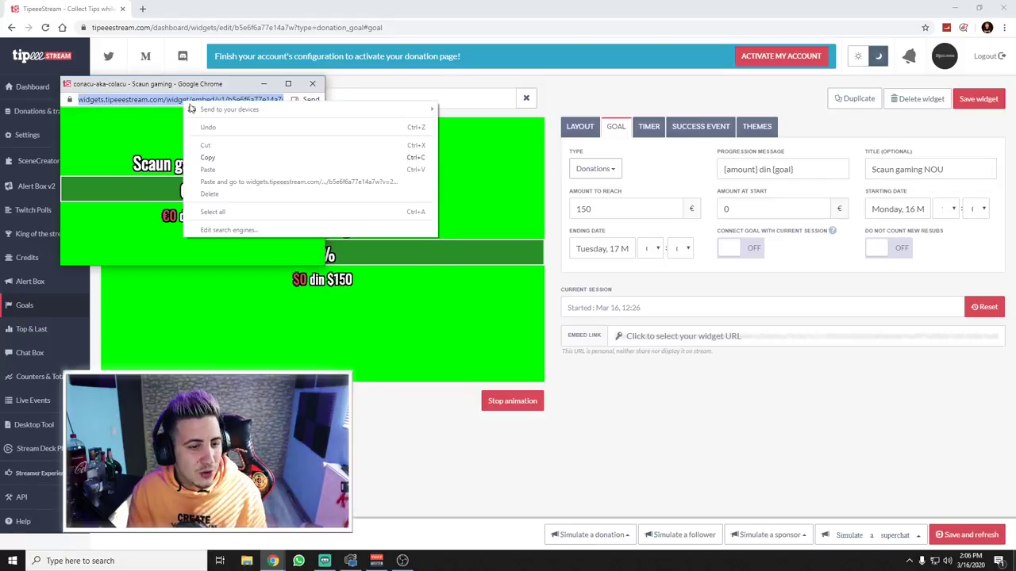
left_click(226, 158)
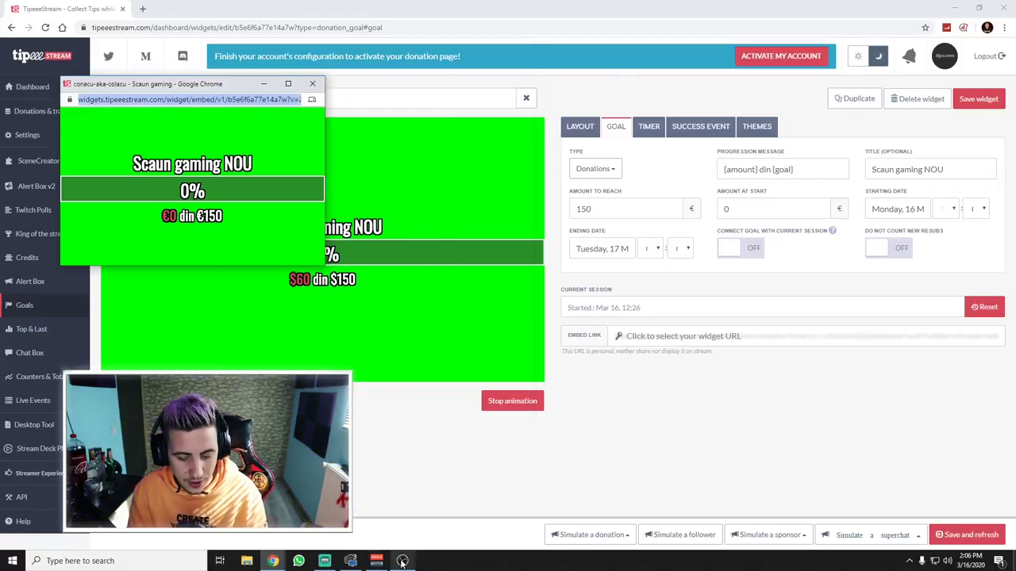
Switch to OBS, select the Goal gaming source, and move the OBS window clear of the widget pop-up
left_click(402, 560)
right_click(250, 296)
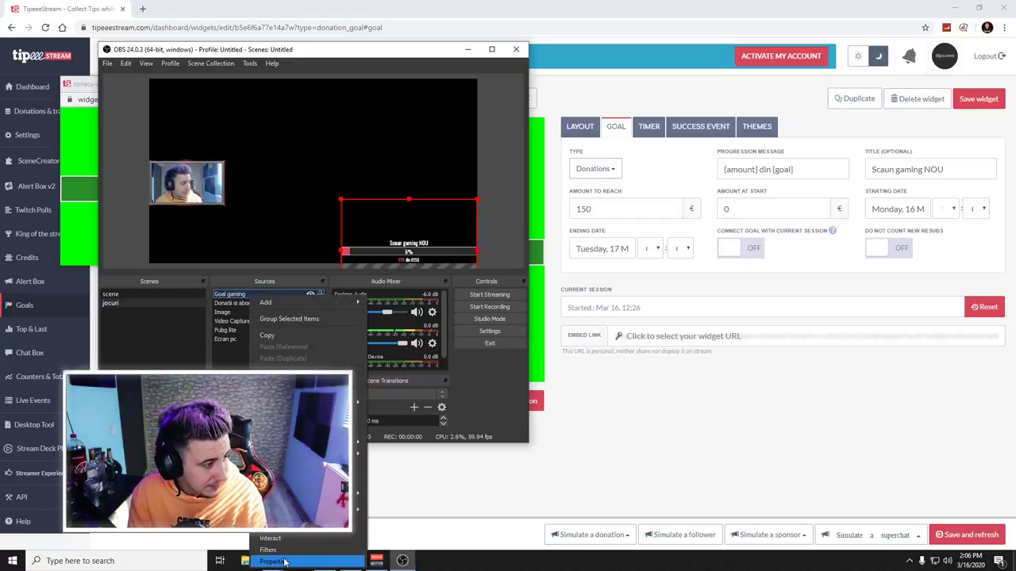
left_click_drag(380, 49, 819, 8)
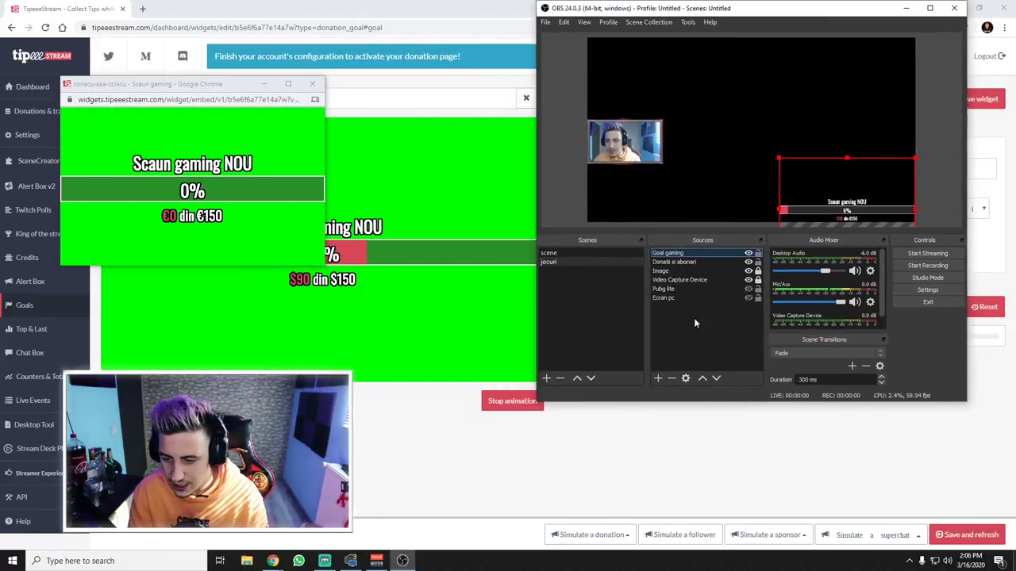